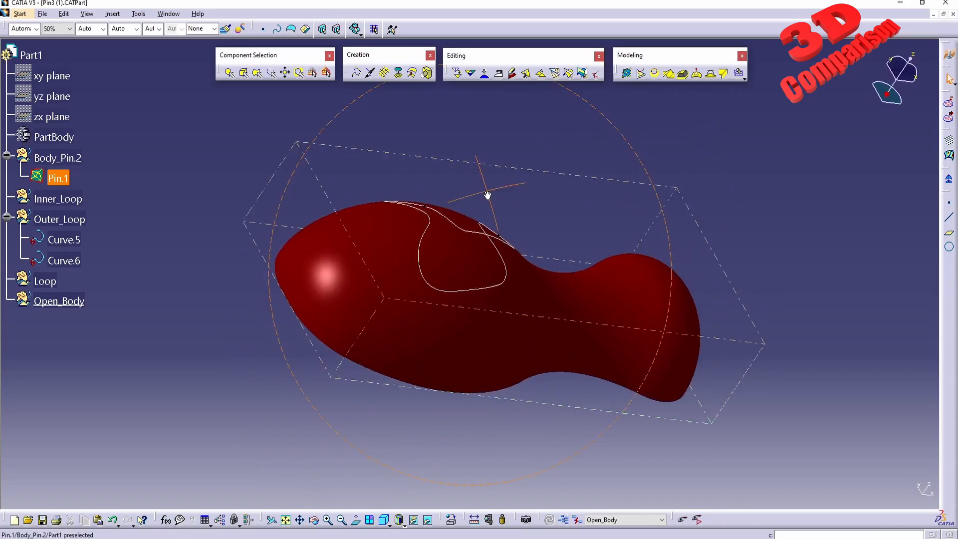
Step: Display the pin model in wireframe to examine the mesh around the outer-loop curves
left_click(405, 525)
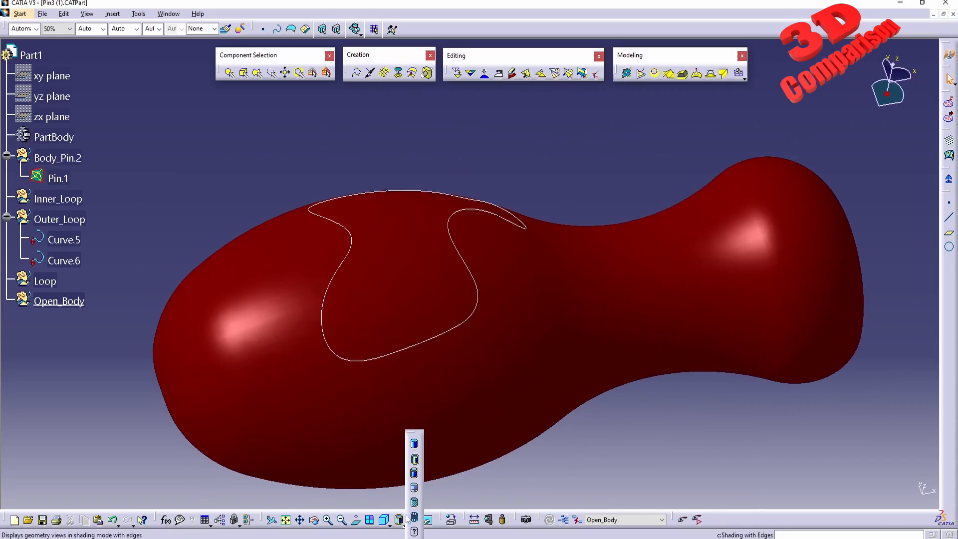
left_click(416, 520)
middle_click_drag(551, 280, 396, 280)
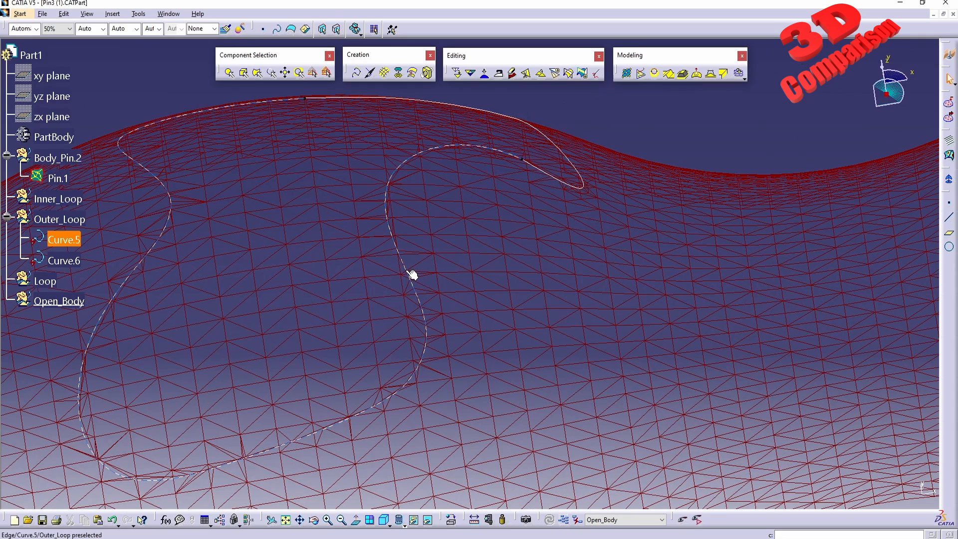
right_click(407, 271)
left_click(432, 301)
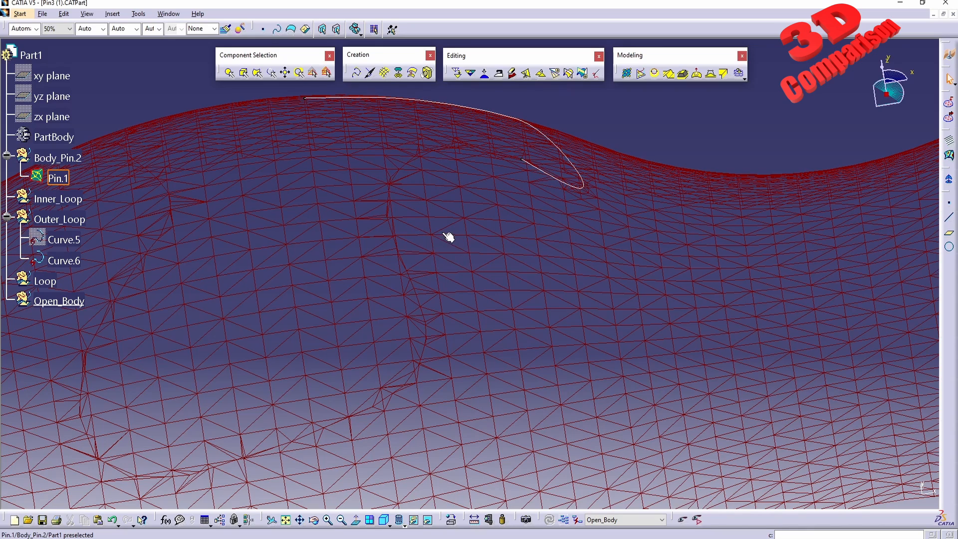
key("ctrl+z")
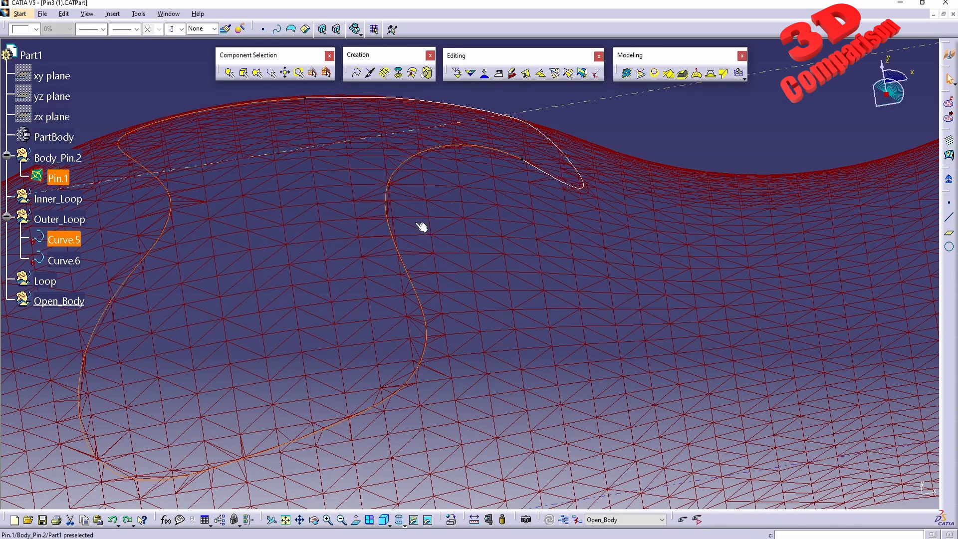
Step: Hide Curve.5 and examine the mesh triangles along its path
right_click(426, 305)
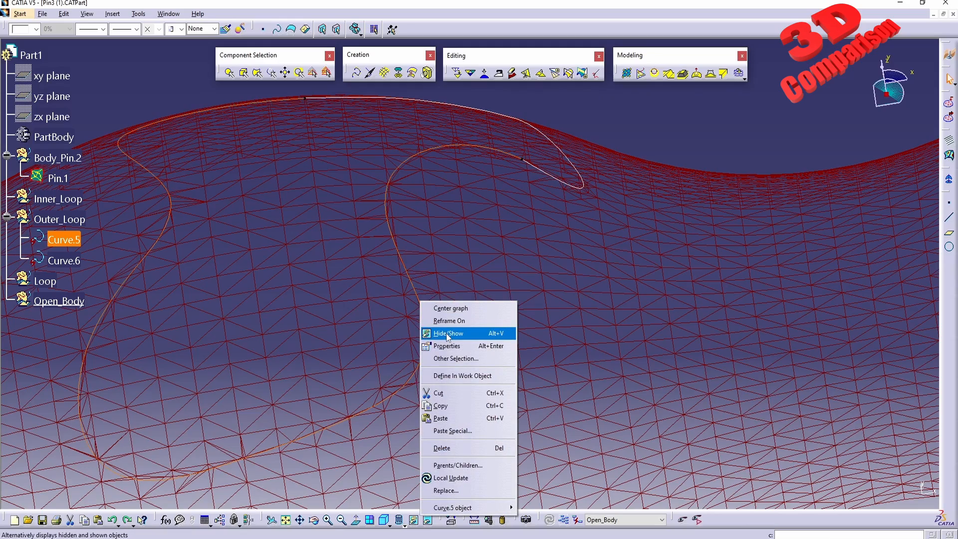
left_click(447, 334)
middle_click_drag(433, 318, 442, 187)
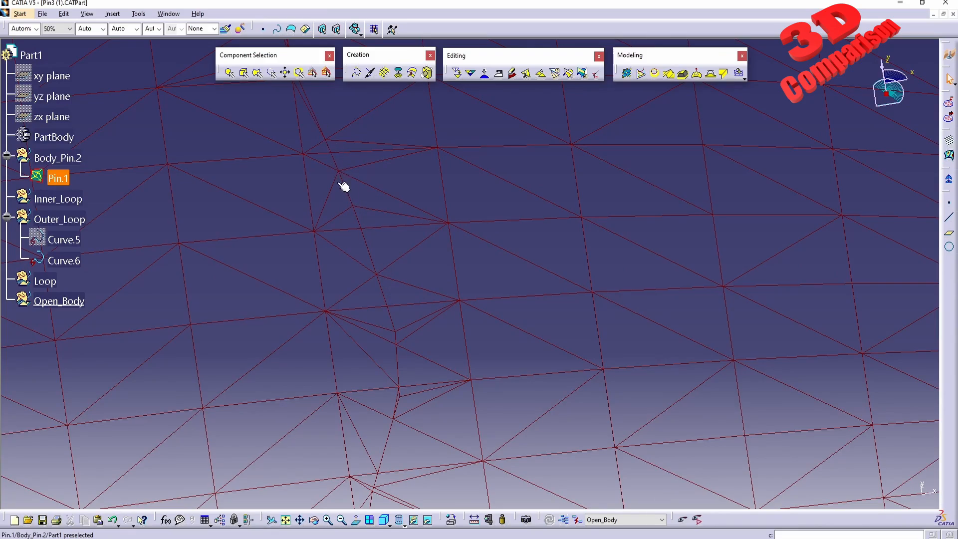
middle_click_drag(407, 247, 444, 406)
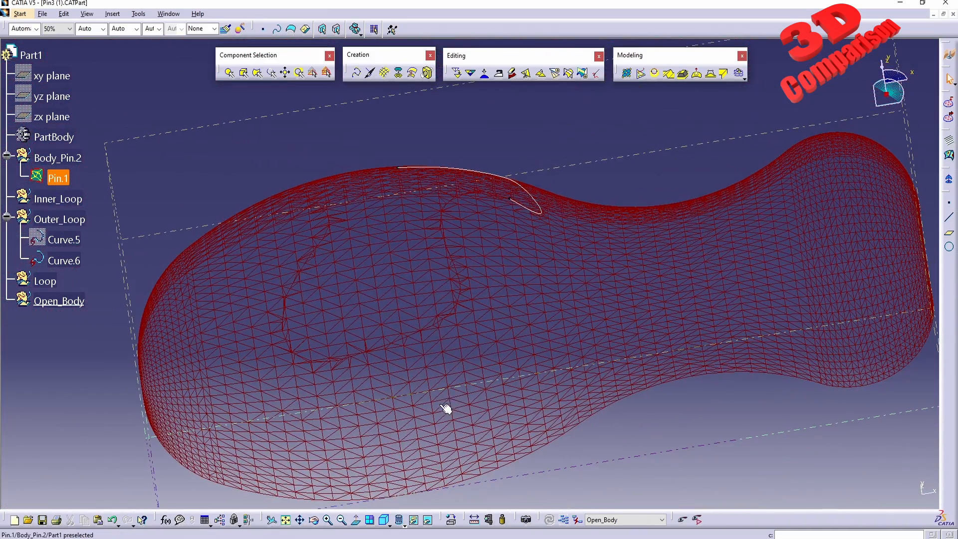
Step: Return the model to a shaded display and make Curve.5 visible again
left_click(403, 524)
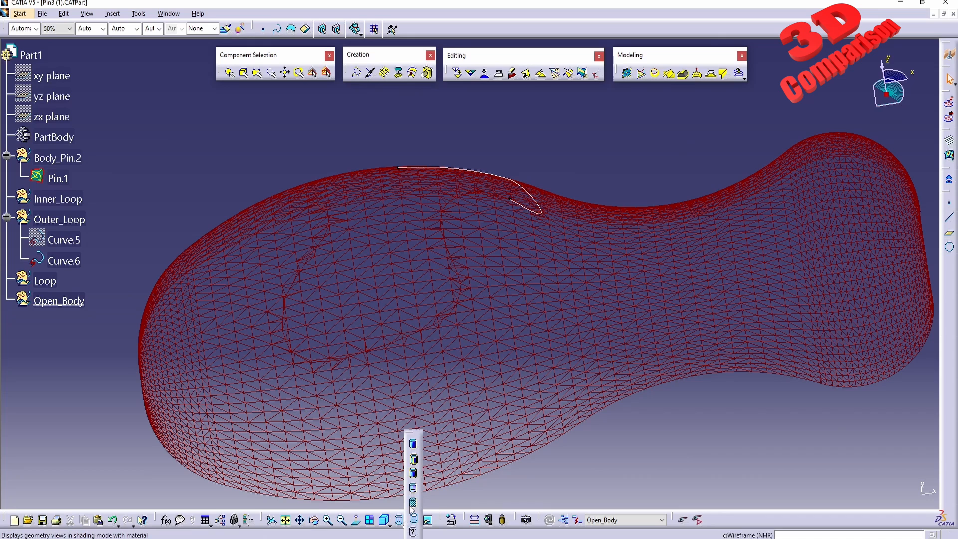
left_click(418, 462)
right_click(70, 240)
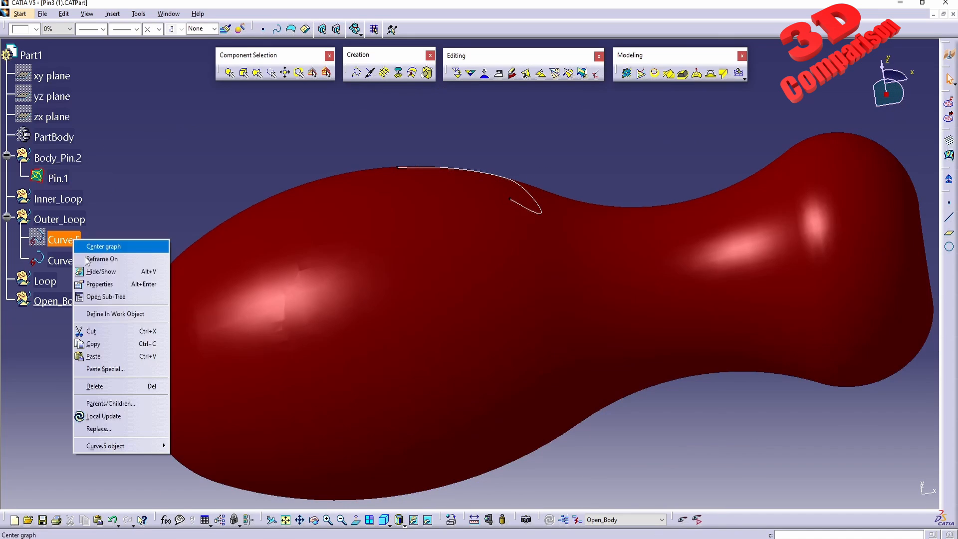
left_click(102, 273)
middle_click_drag(546, 373, 511, 418)
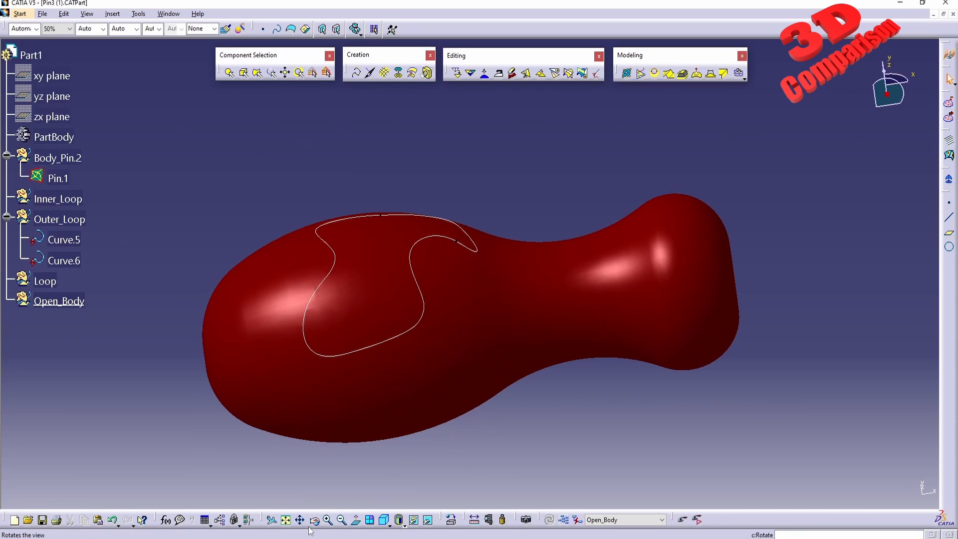
Step: Review the Slicing documentation page in the browser and the Slice command's built-in help, and return to CATIA
key("alt+Tab")
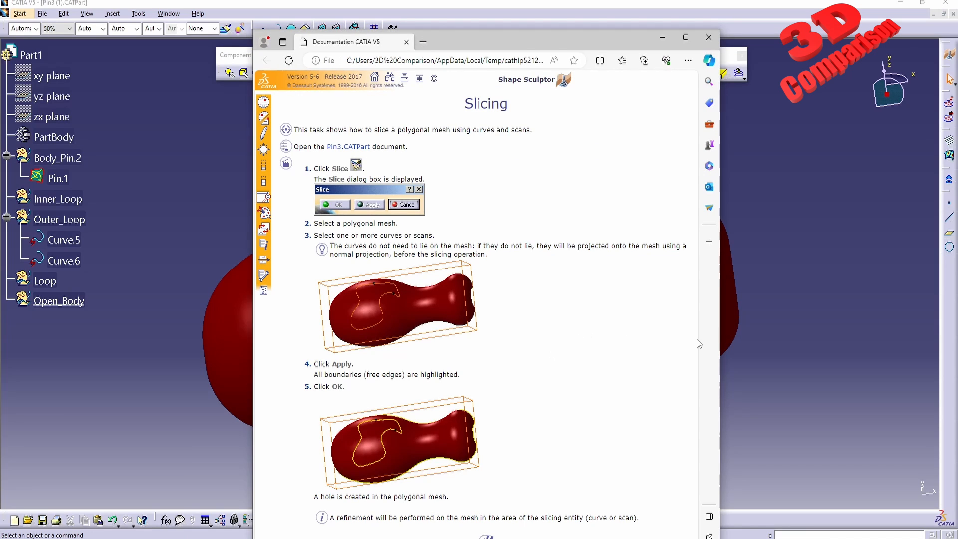
left_click(765, 250)
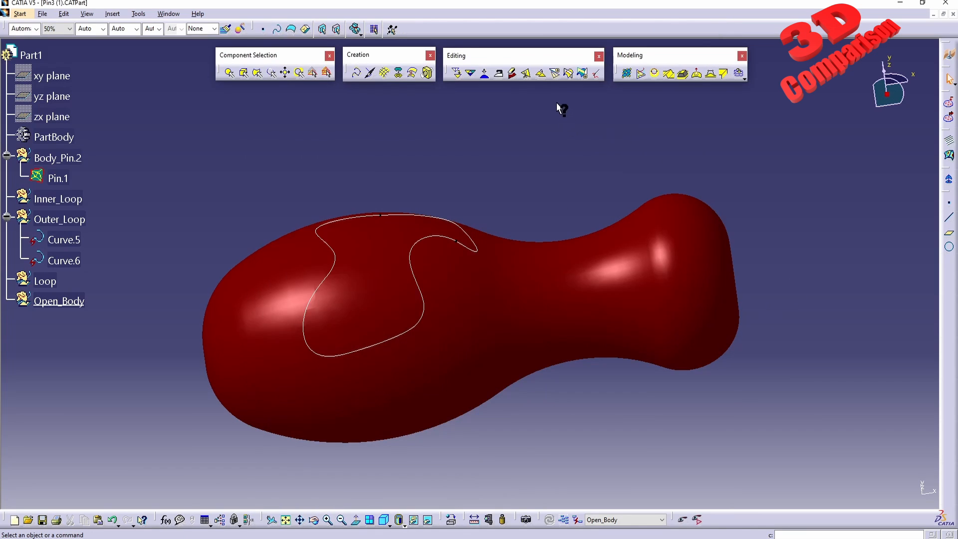
left_click(556, 75)
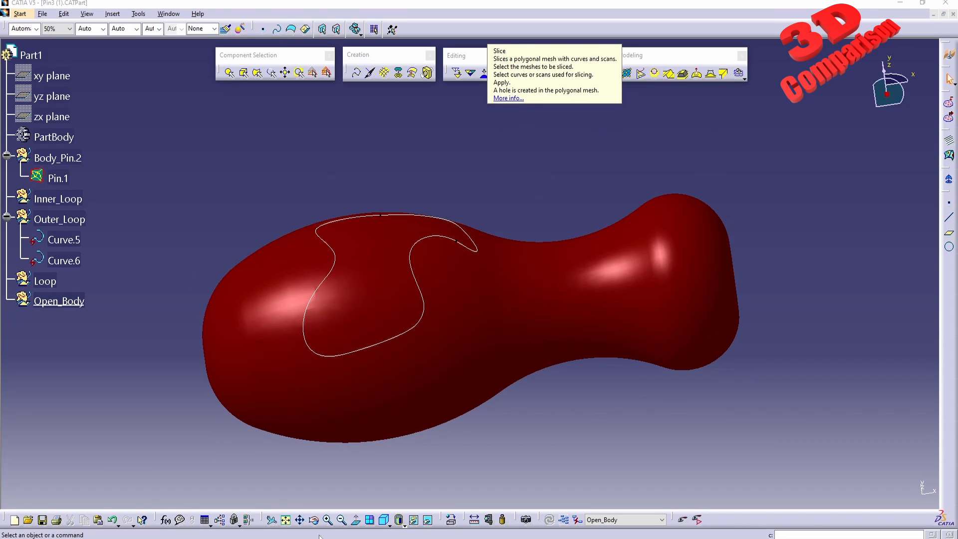
left_click(512, 99)
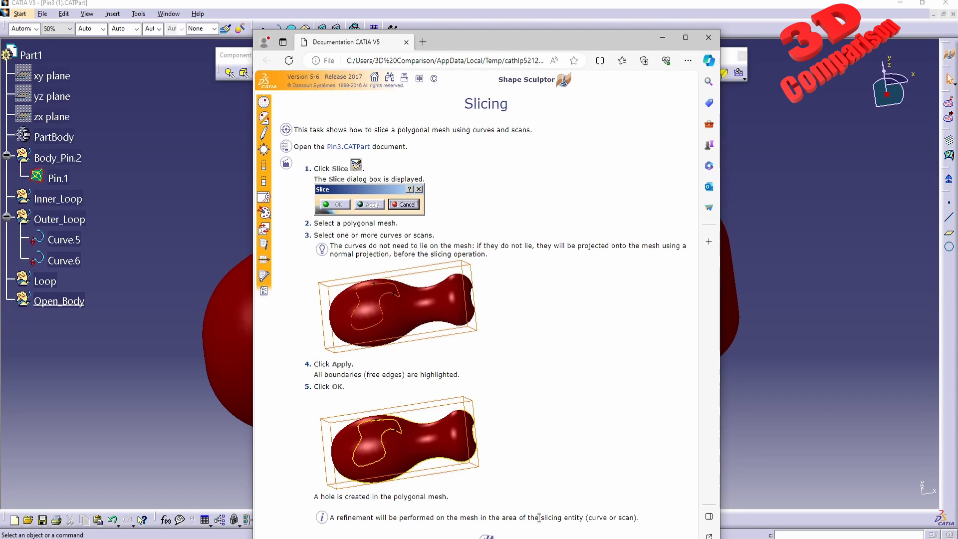
left_click(787, 379)
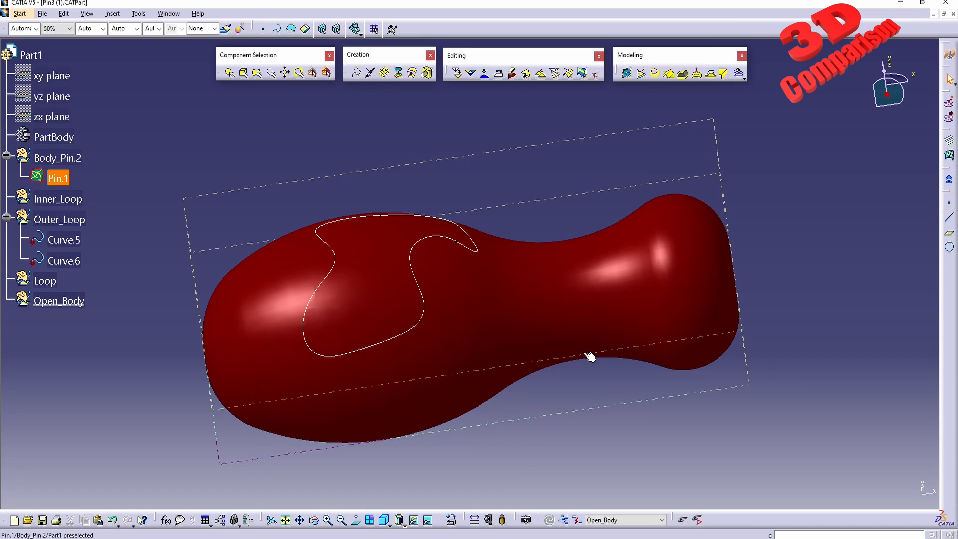
Step: Paint a closed freehand curve on the pin mesh, between the outer-loop outline and the pin's lower edge
mouse_move(514, 331)
middle_mouse_down()
mouse_move(484, 219)
mouse_move(485, 140)
middle_mouse_up()
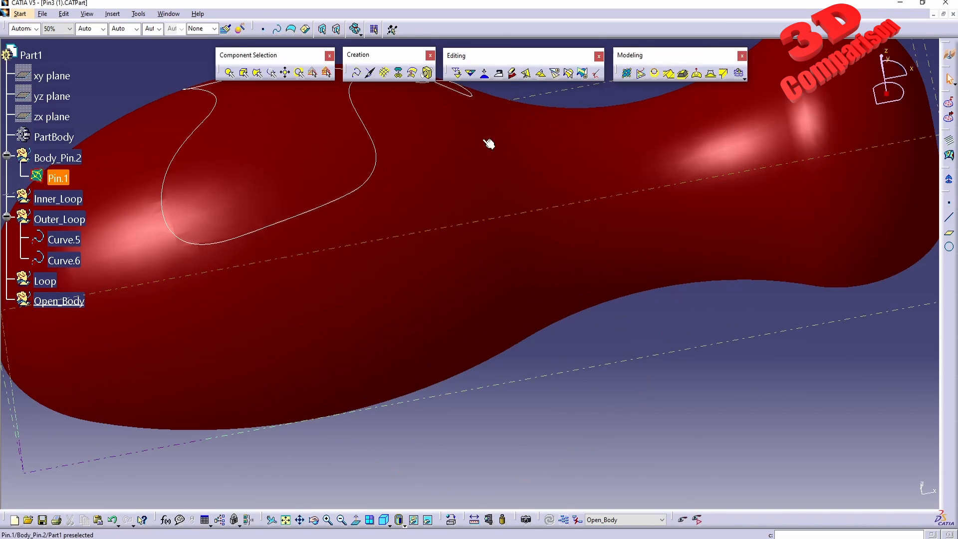
left_click(372, 74)
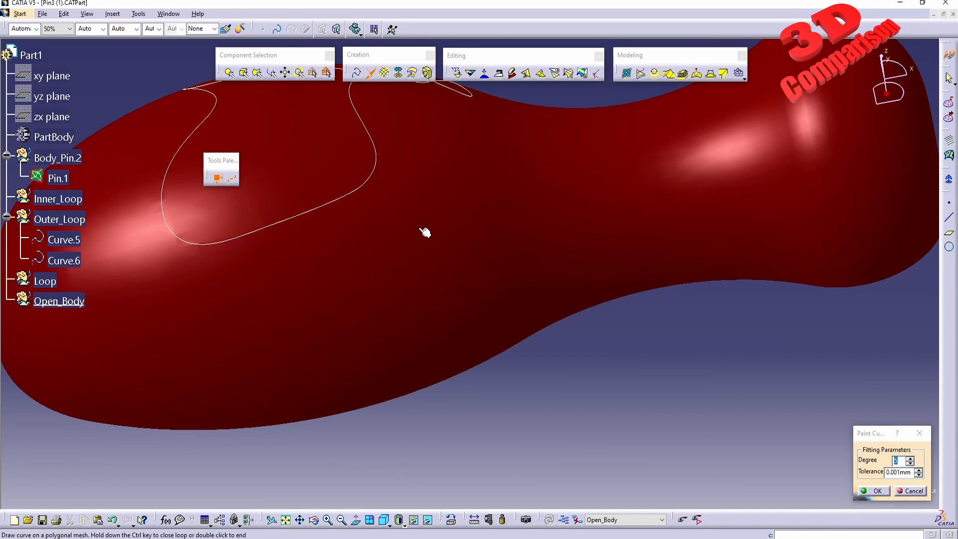
mouse_move(417, 227)
left_mouse_down()
mouse_move(372, 248)
mouse_move(382, 316)
mouse_move(493, 265)
mouse_move(436, 229)
left_mouse_up()
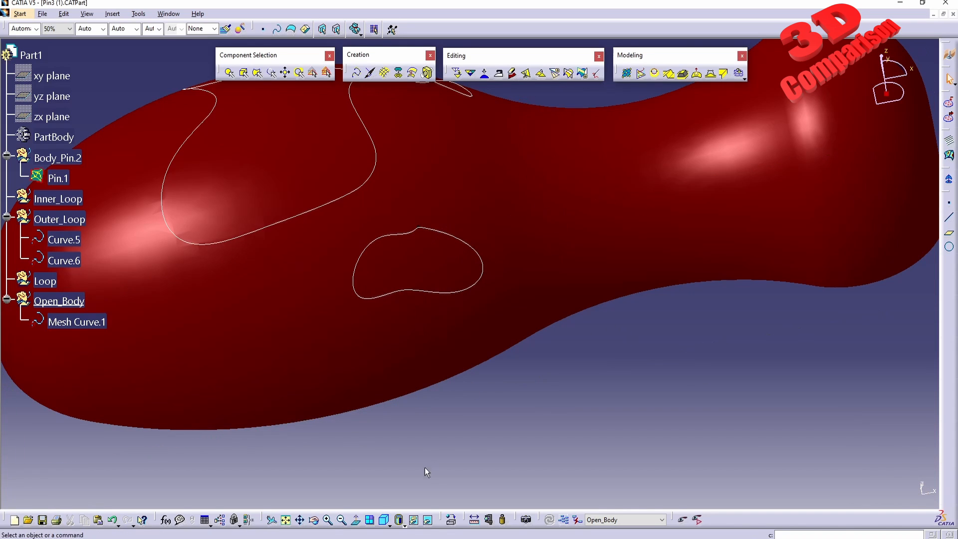
Step: Examine the mesh beneath the painted curve in wireframe and restore the shaded display
left_click(405, 525)
left_click(412, 519)
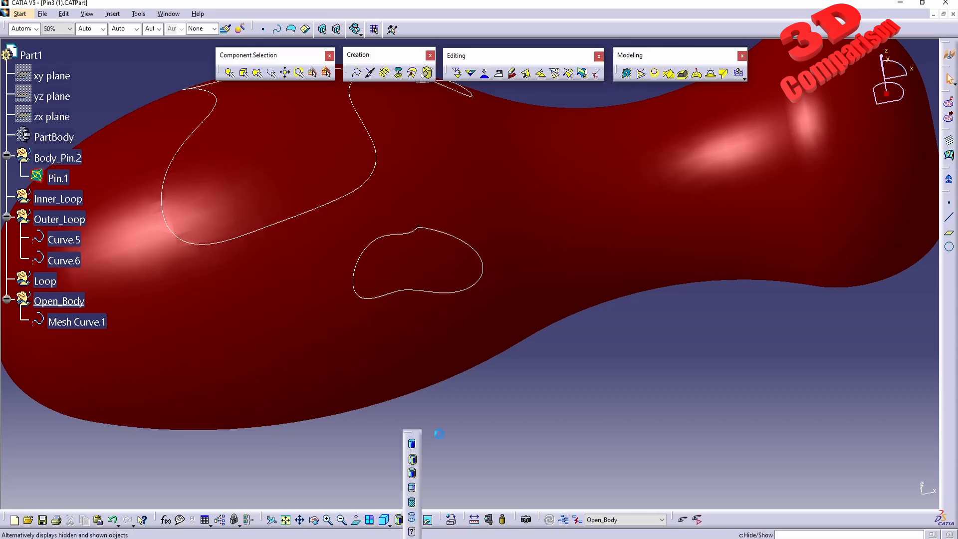
middle_click_drag(441, 383, 455, 266)
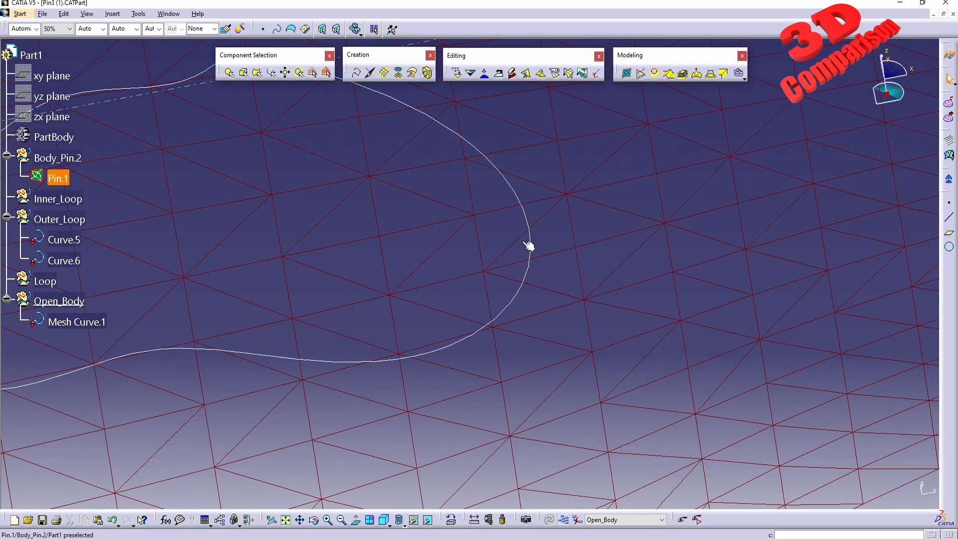
middle_click_drag(519, 265, 523, 322)
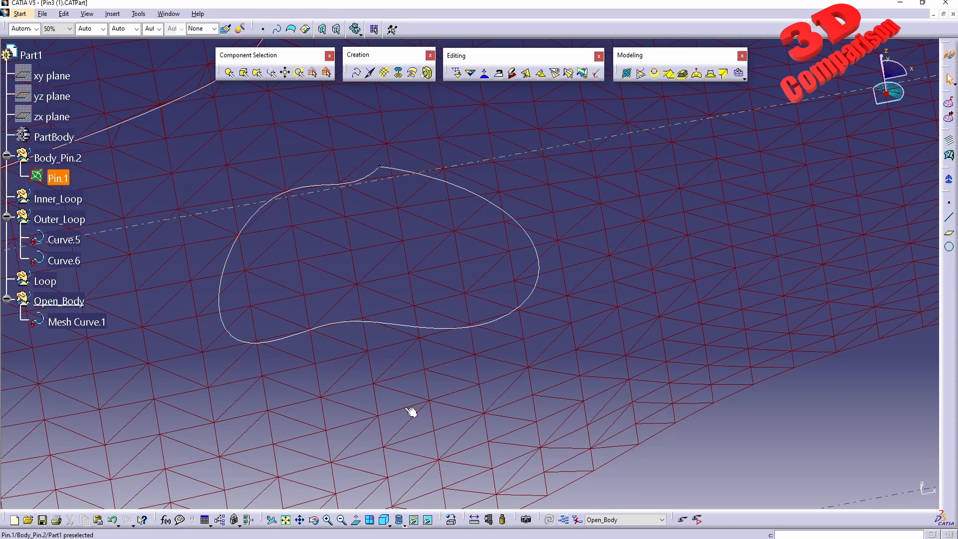
left_click(399, 520)
left_click(413, 443)
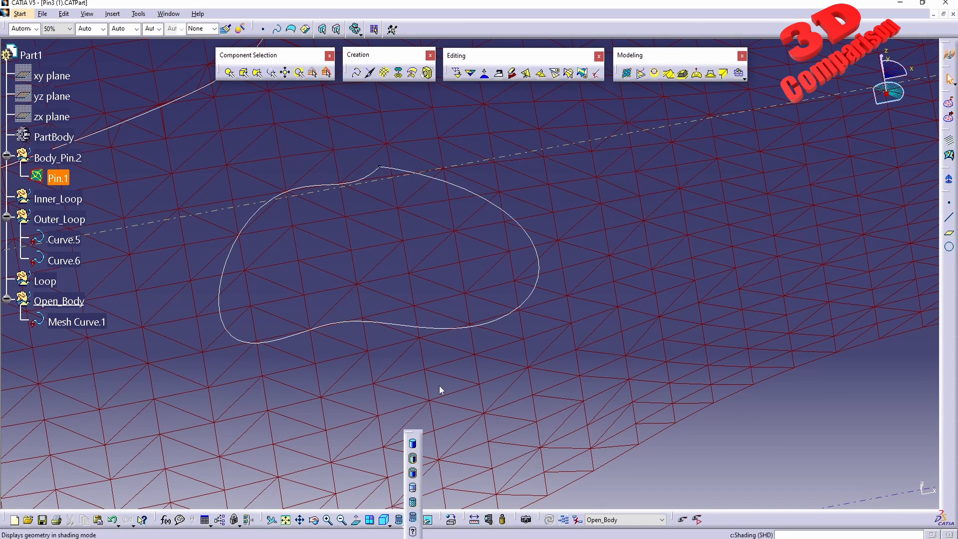
middle_click_drag(488, 214, 567, 375)
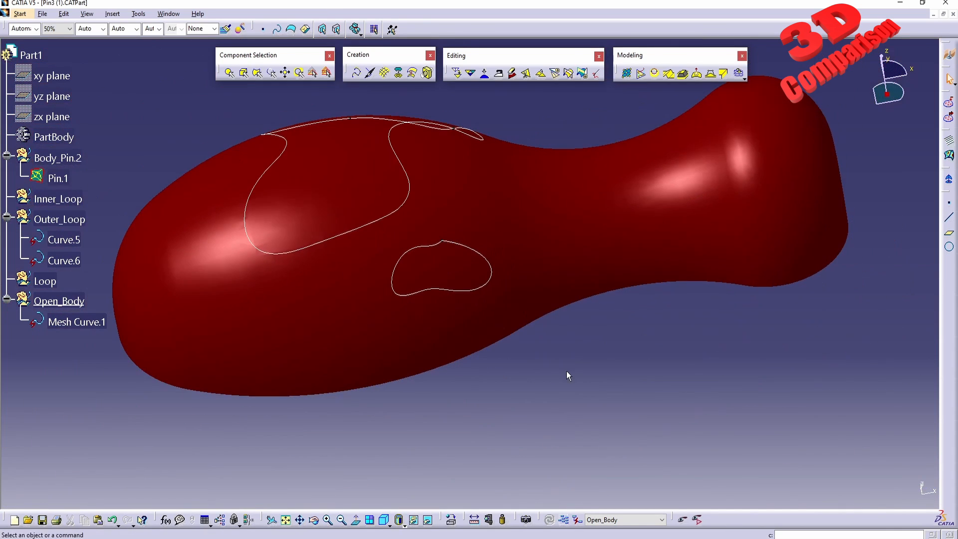
Step: Slice the Pin.1 mesh with the painted closed curve, inspecting the cut boundary before accepting it
left_click(555, 74)
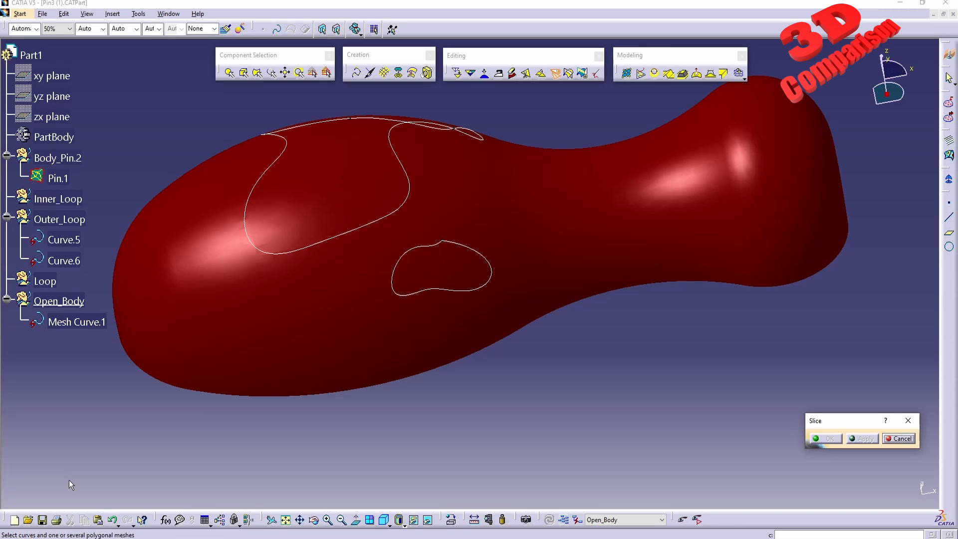
left_click(475, 290)
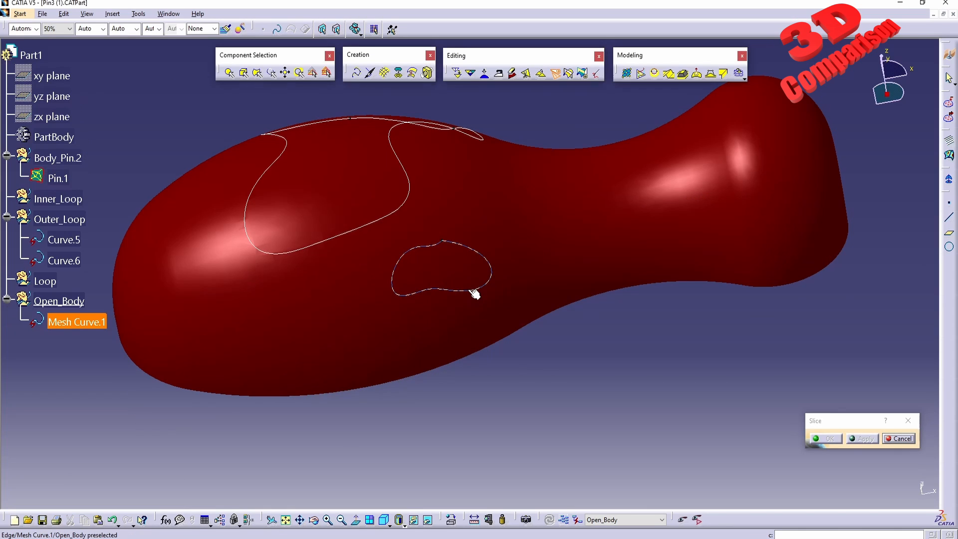
left_click(473, 338)
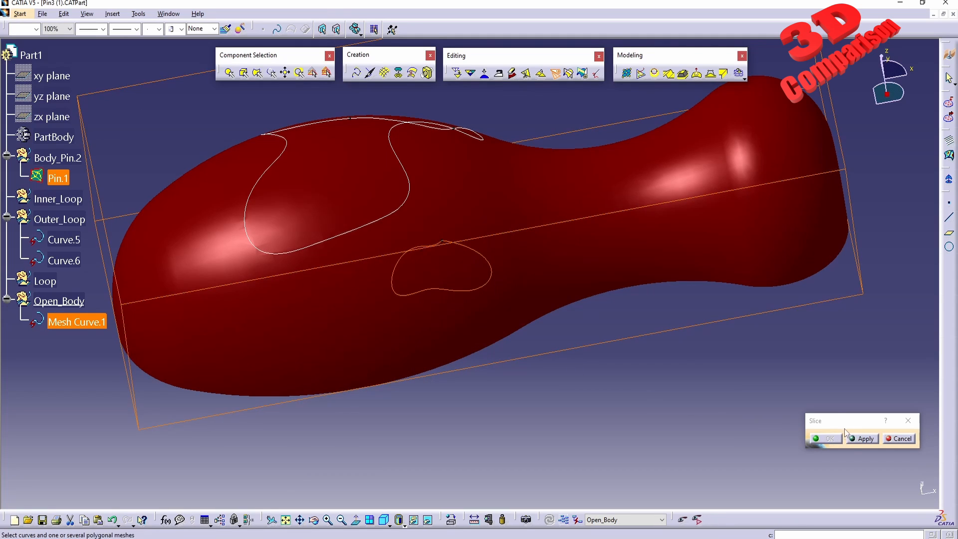
left_click_drag(847, 426, 739, 463)
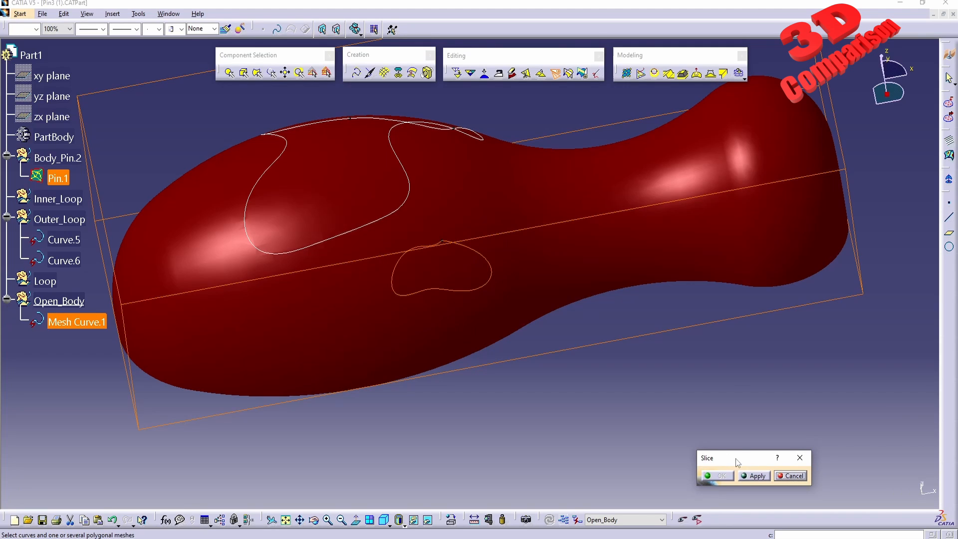
left_click(756, 476)
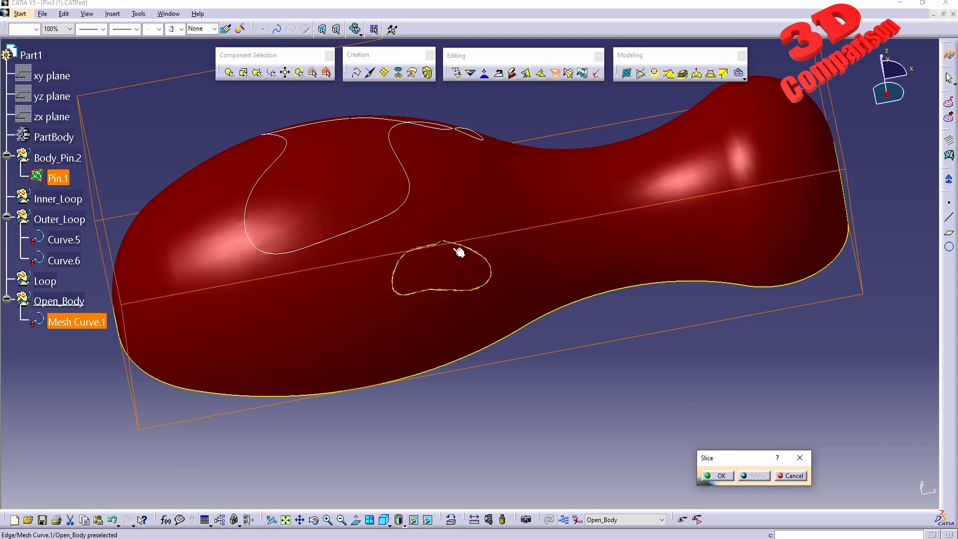
middle_click_drag(450, 379, 469, 319)
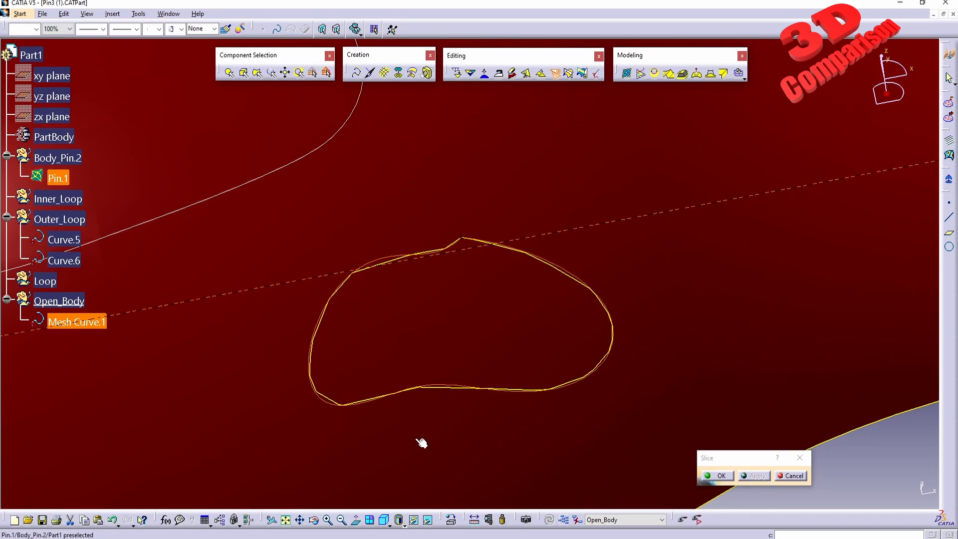
middle_click_drag(442, 443, 449, 358)
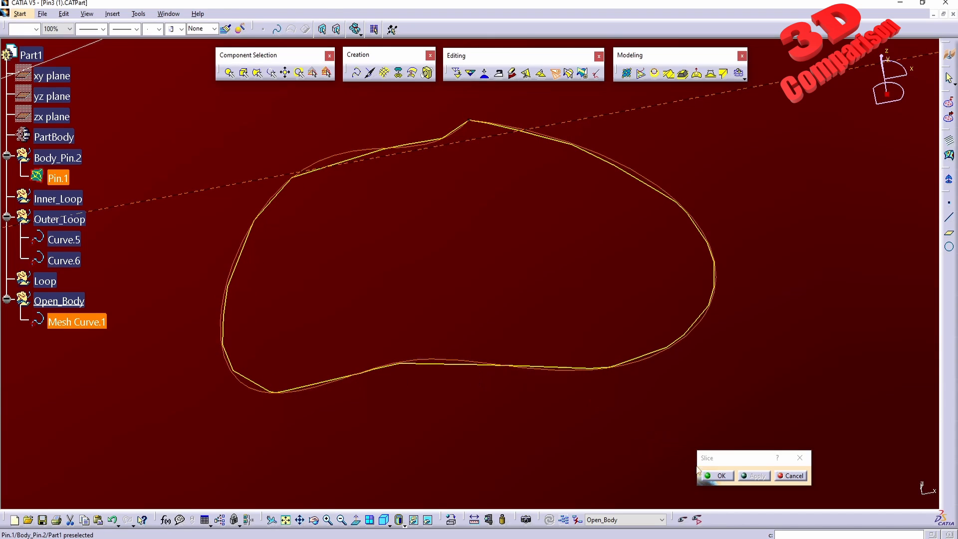
left_click(722, 475)
middle_click_drag(527, 296, 510, 334)
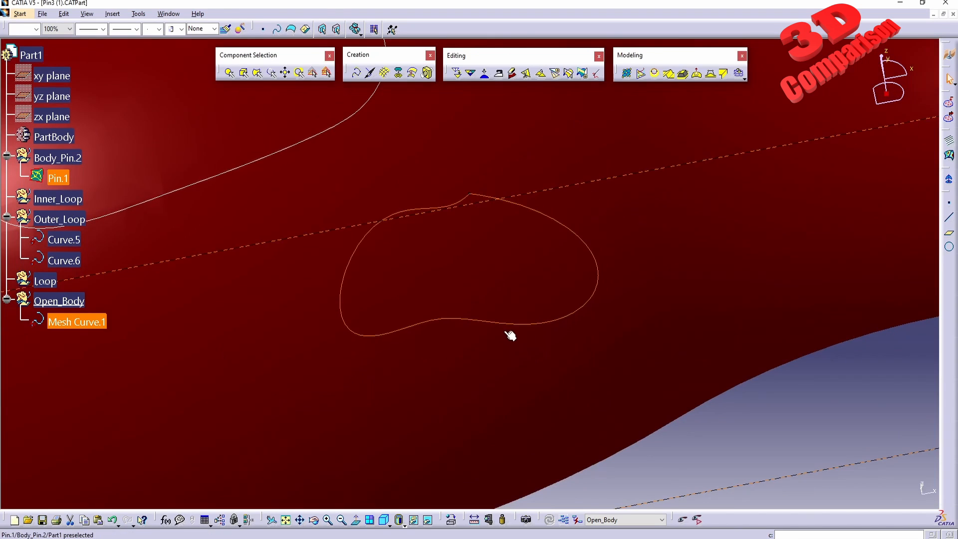
right_click(505, 323)
left_click(533, 357)
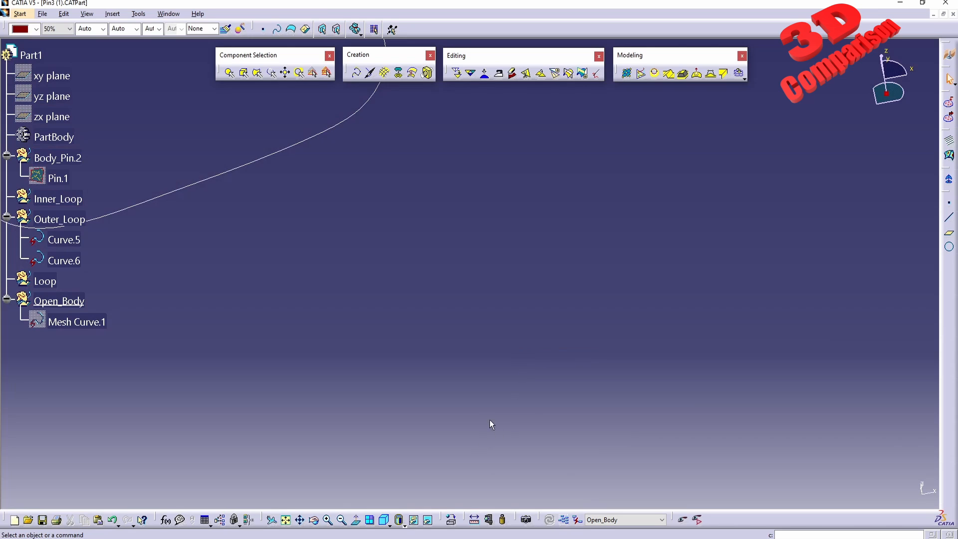
key("ctrl+z")
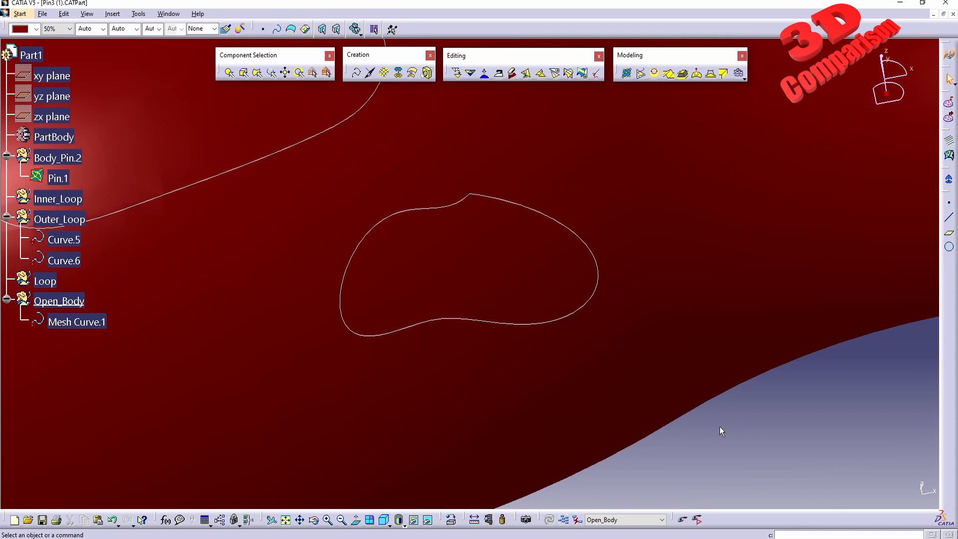
Step: Hide Mesh Curve.1 so that only the sliced pin mesh shows in that area
middle_click_drag(720, 426, 583, 408)
right_click(85, 324)
left_click(115, 356)
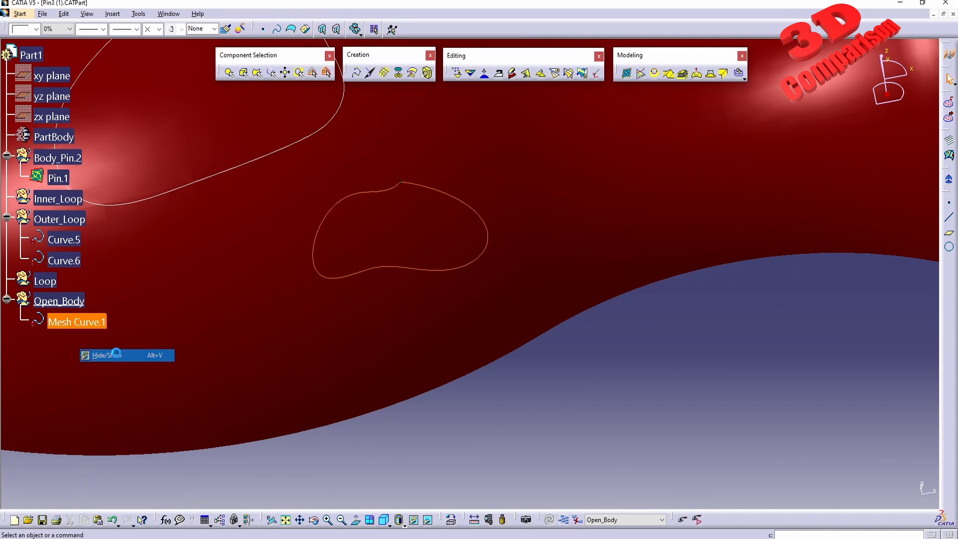
Step: Examine the mesh triangles along the sliced closed curve in wireframe and restore the shaded display
left_click(405, 526)
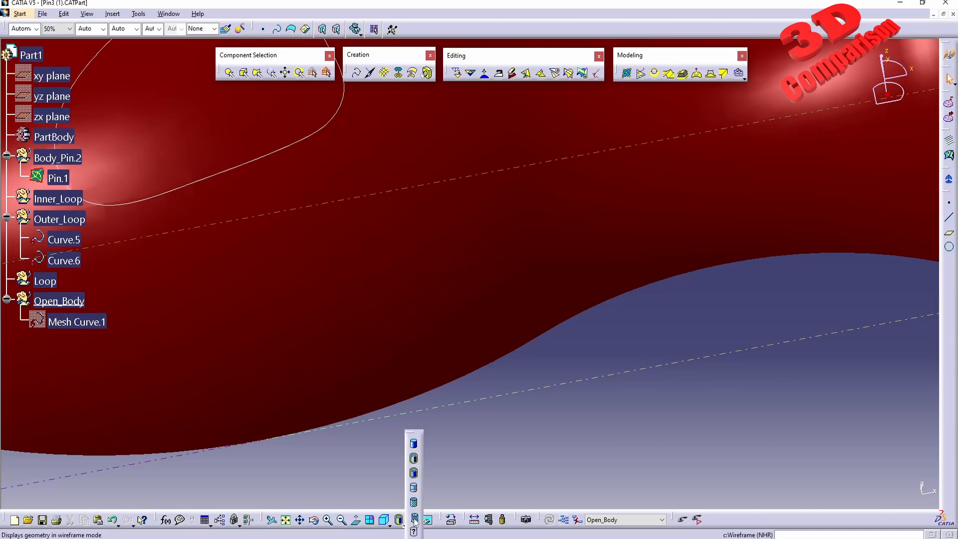
left_click(415, 520)
middle_click_drag(375, 320, 432, 323)
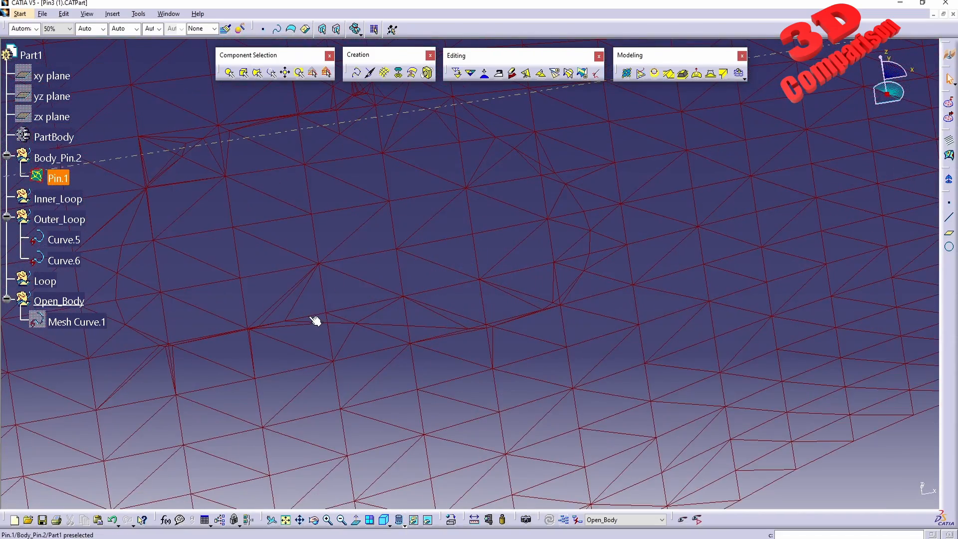
middle_click_drag(503, 178, 592, 370)
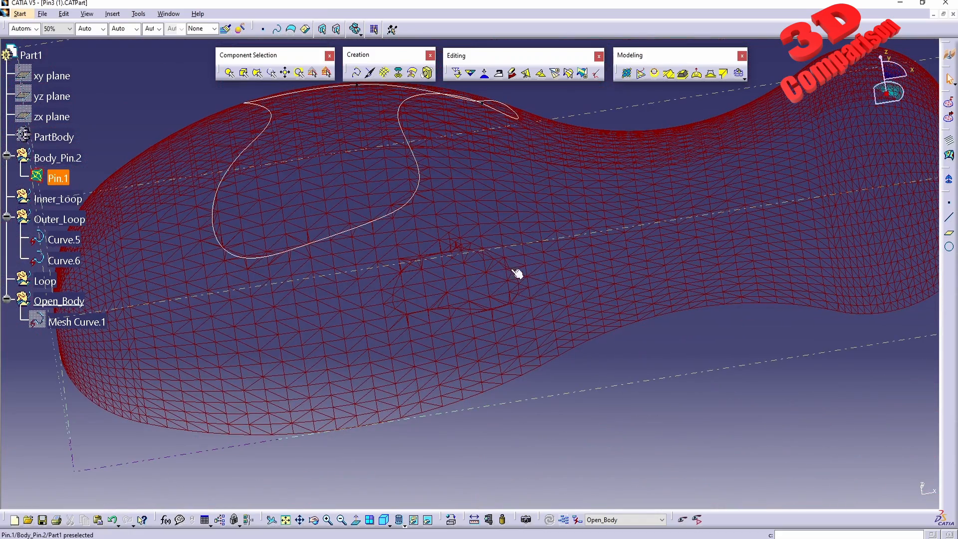
left_click(404, 525)
left_click(413, 443)
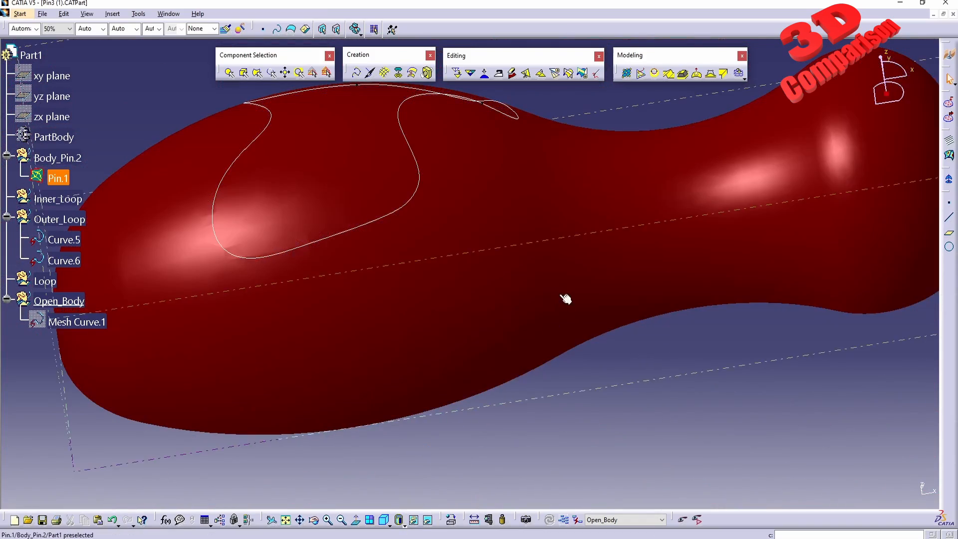
middle_click_drag(567, 300, 534, 402)
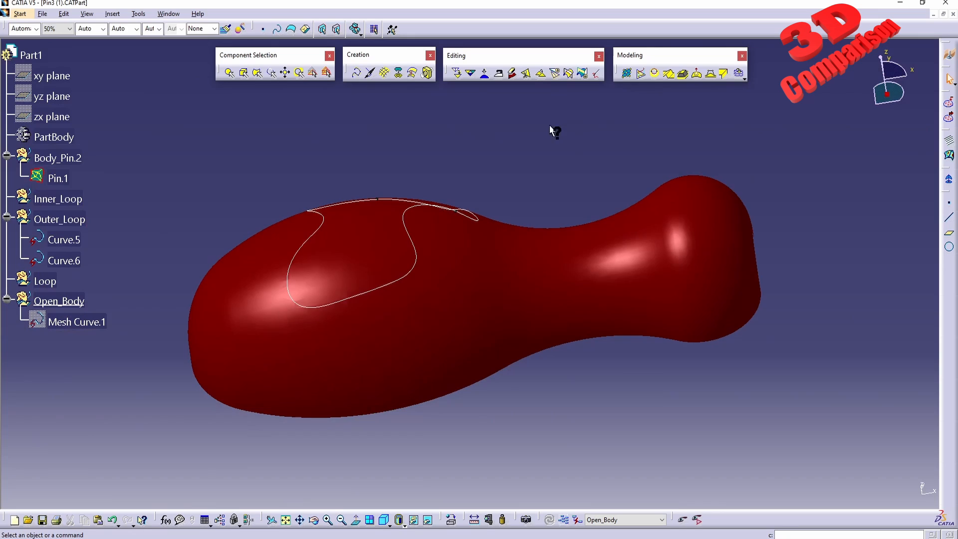
Step: Review the Slicing documentation's note about curves that do not lie on the mesh, opened from the Slice command's help, and return to CATIA
left_click(557, 76)
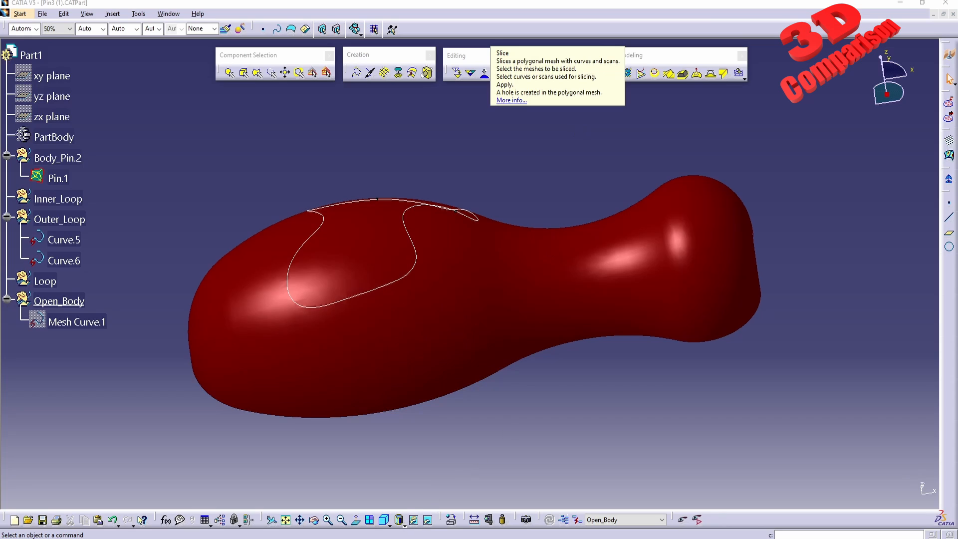
left_click(512, 100)
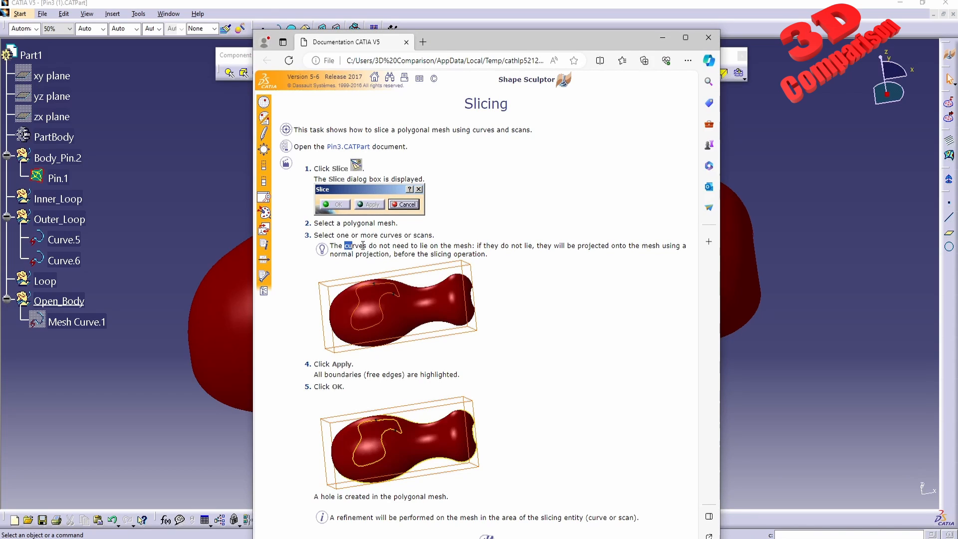
left_click_drag(363, 245, 602, 257)
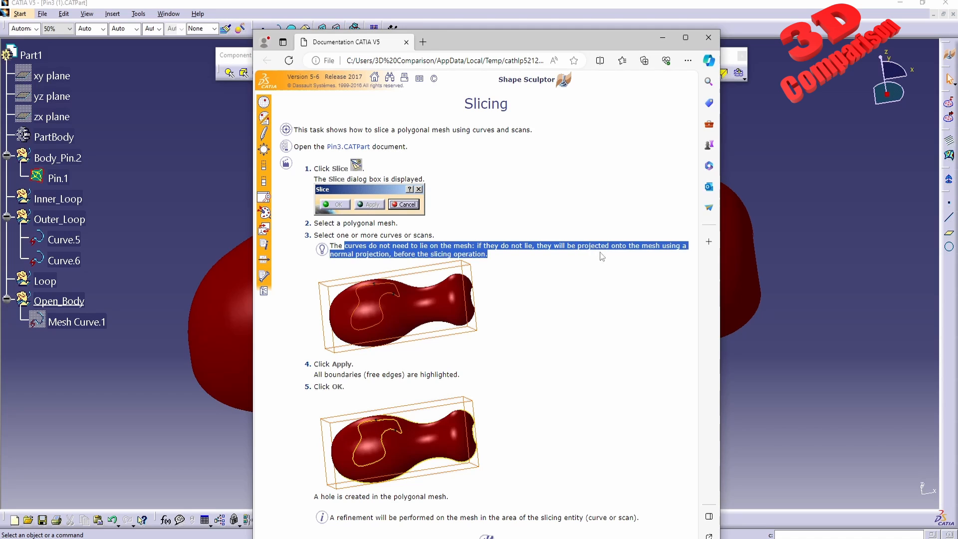
left_click(798, 327)
Step: Show the hidden xy plane
middle_click_drag(399, 263, 452, 316)
right_click(63, 76)
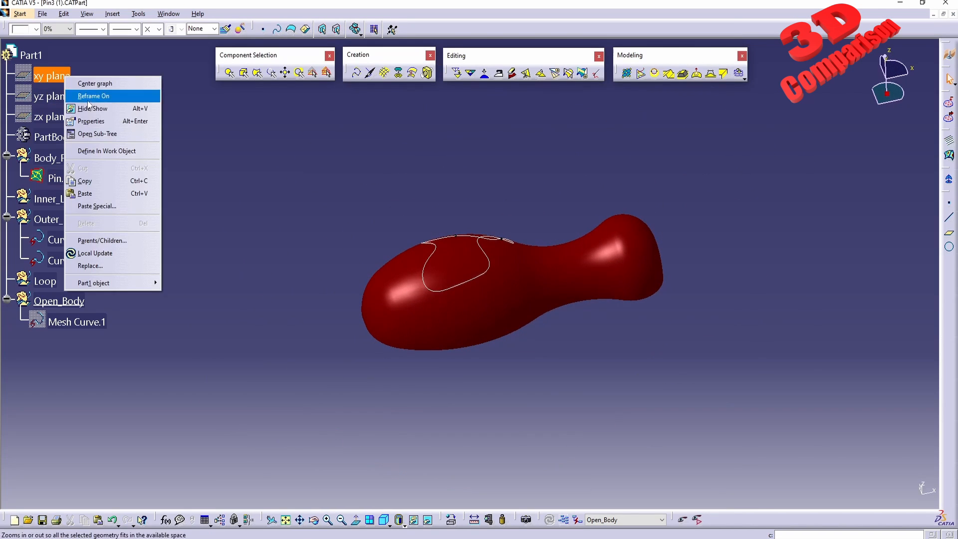
left_click(114, 110)
middle_click_drag(397, 339, 423, 279)
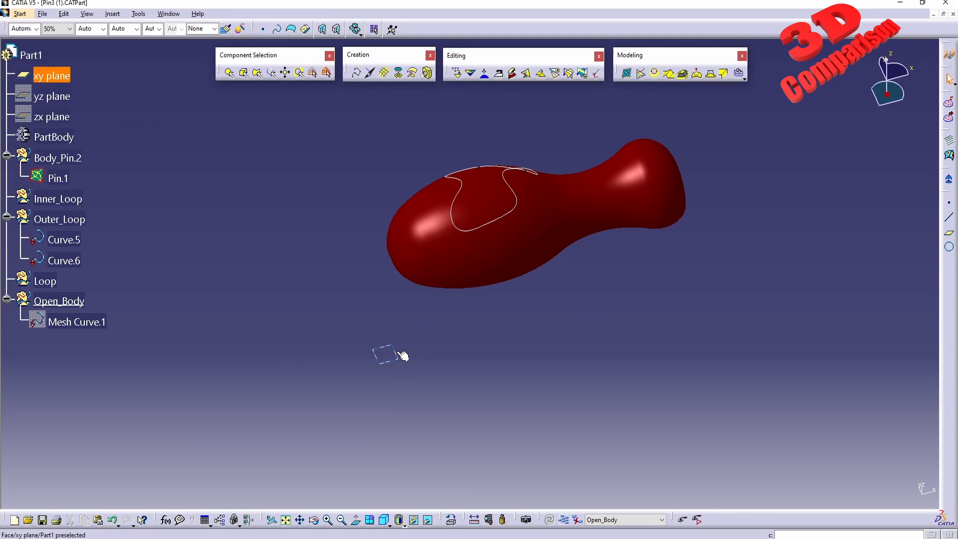
Step: Create a reference plane offset 50 mm from the xy plane, above the pin mesh
left_click(400, 353)
middle_click_drag(569, 342, 573, 231)
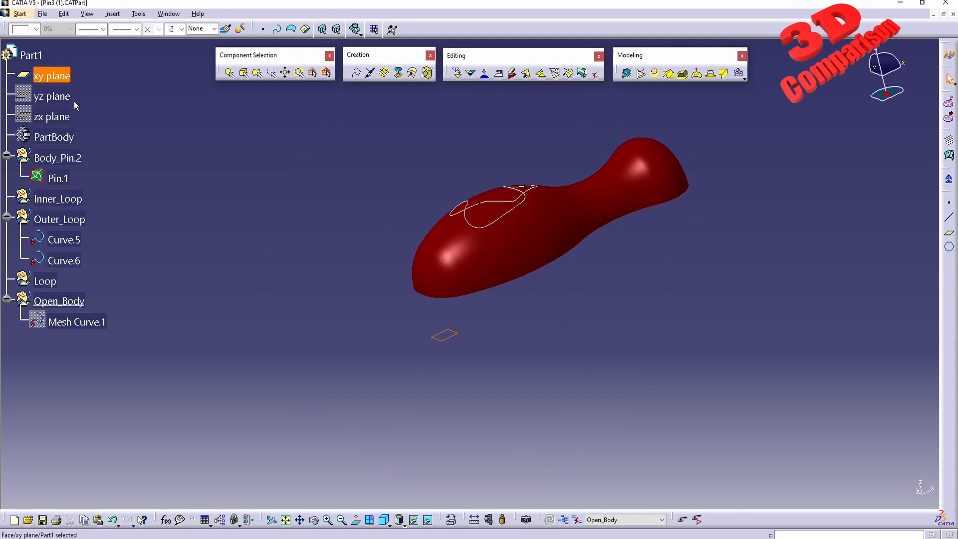
left_click(949, 233)
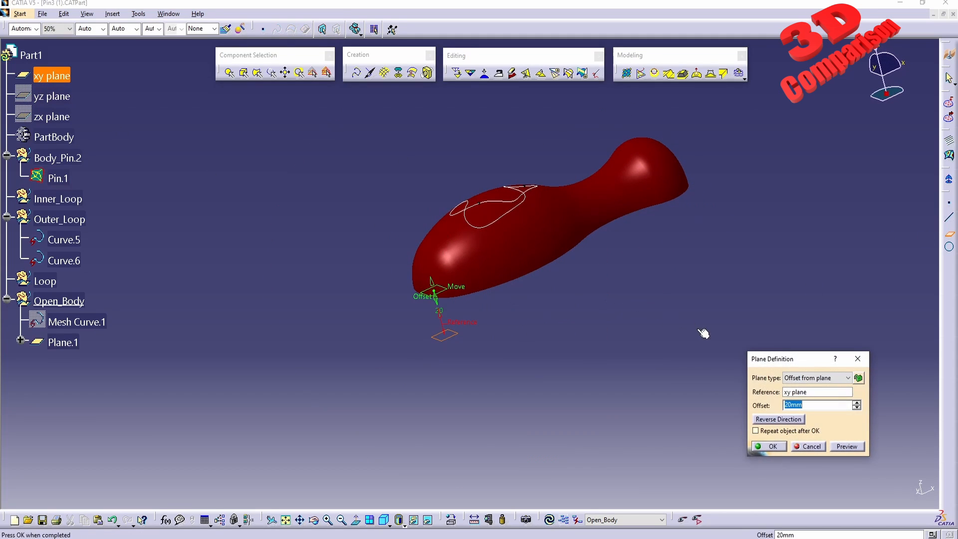
type("50")
key("Return")
middle_click_drag(615, 283, 544, 306)
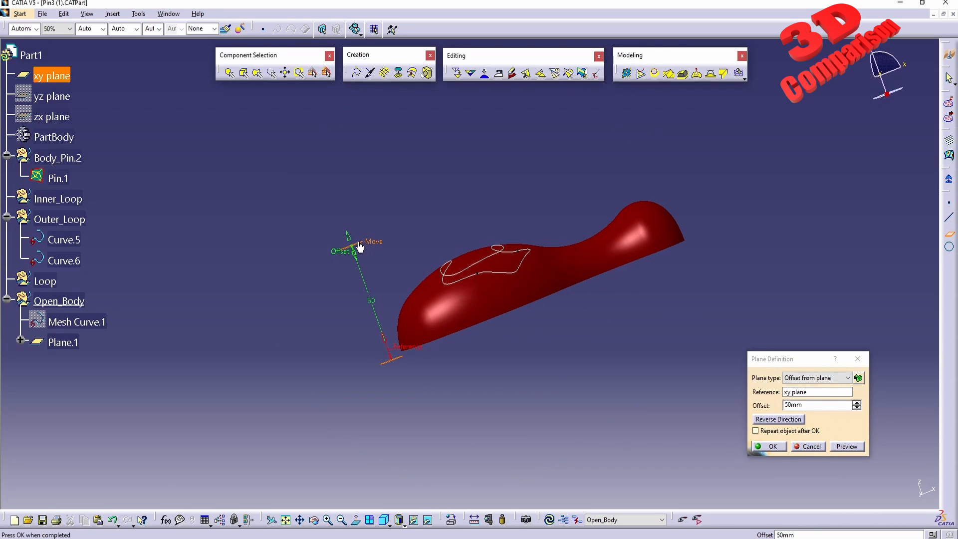
left_click(784, 448)
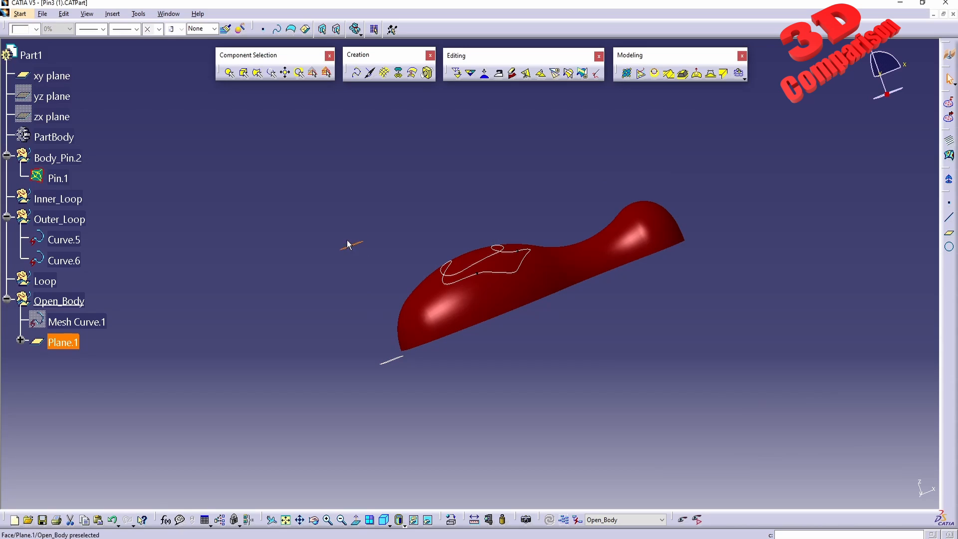
Step: Switch to Part Design and sketch a rectangle about 38 by 9 mm on Plane.1, over the pin's narrow neck, and exit the sketch
left_click(19, 14)
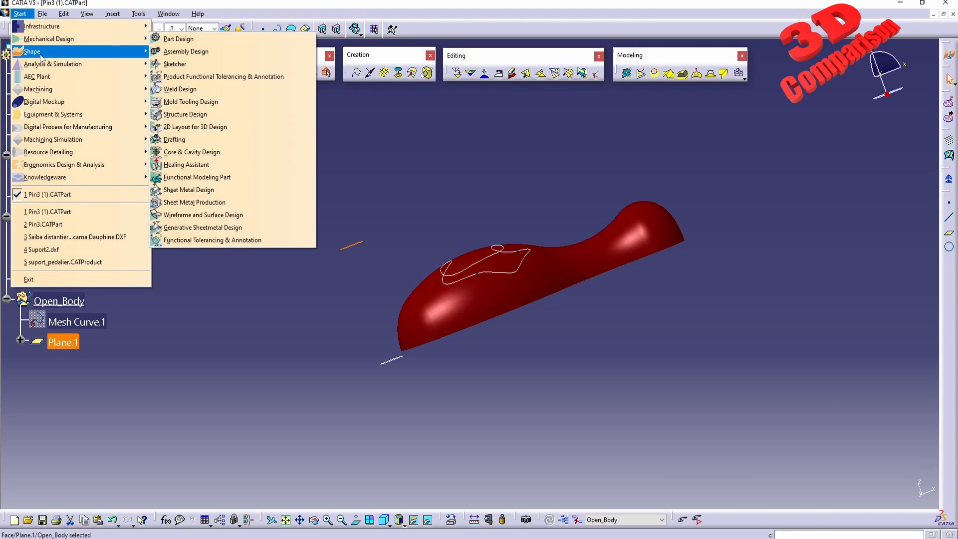
mouse_move(100, 52)
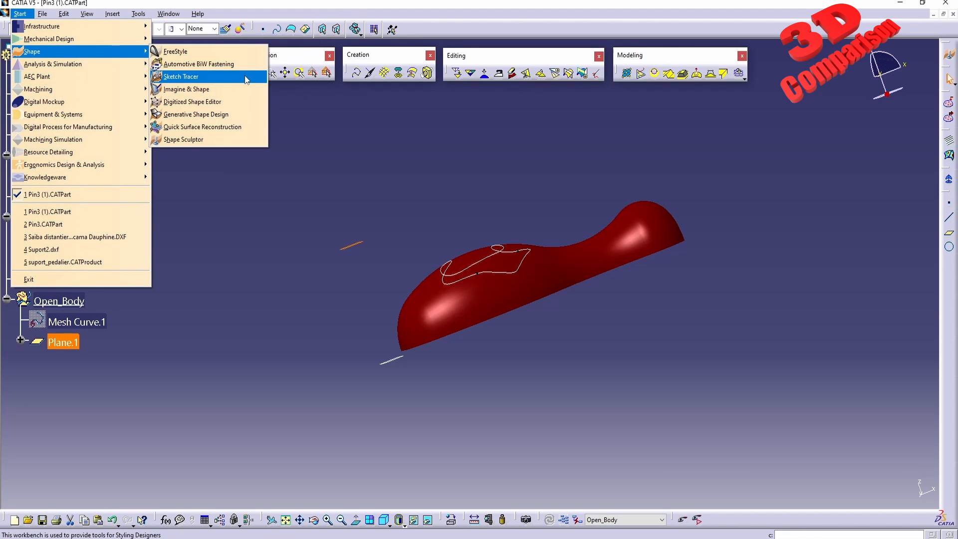
mouse_move(125, 40)
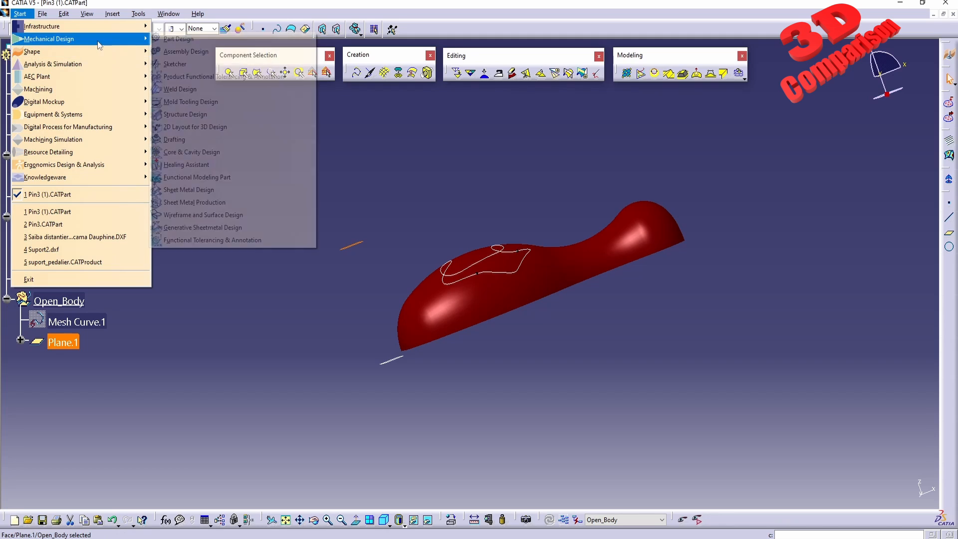
left_click(204, 42)
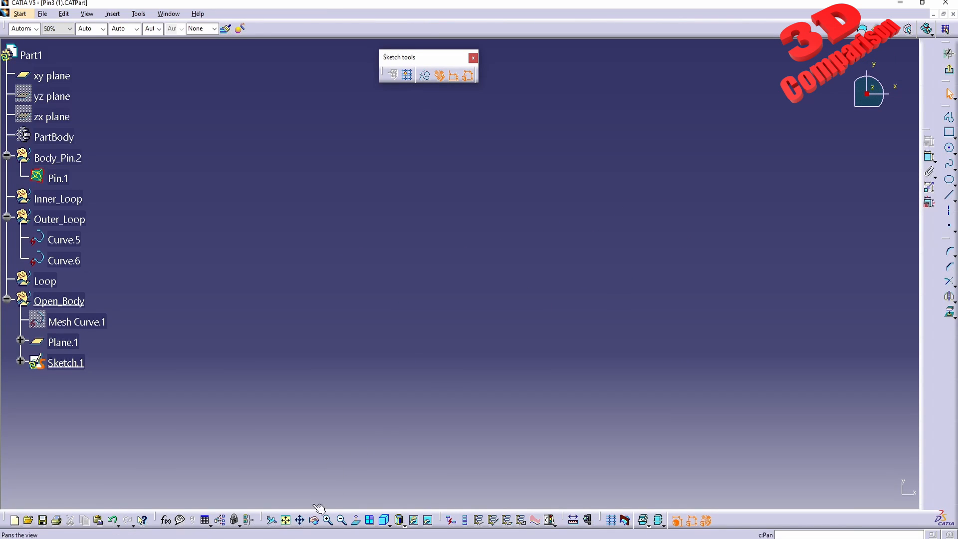
left_click(285, 523)
middle_click_drag(522, 329, 500, 371)
left_click(951, 134)
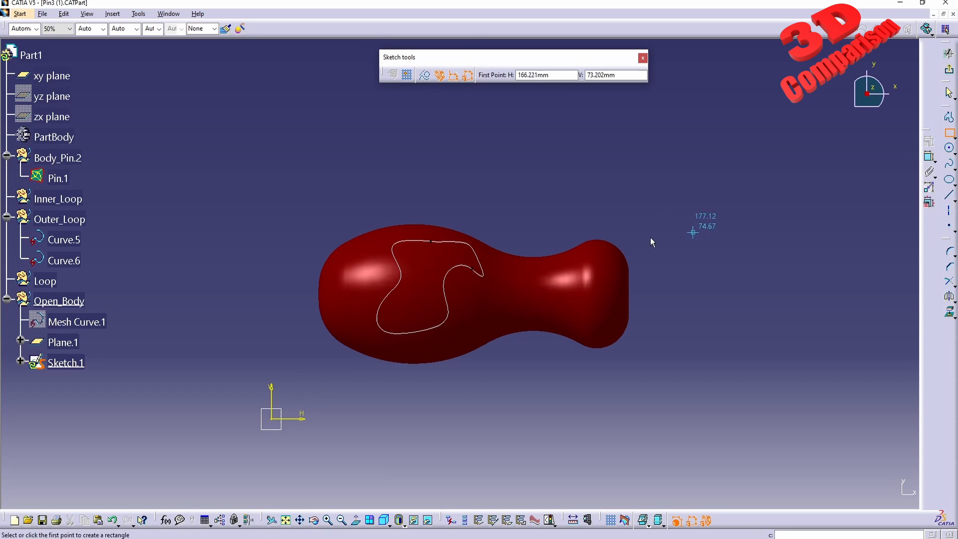
left_click(514, 274)
left_click(604, 296)
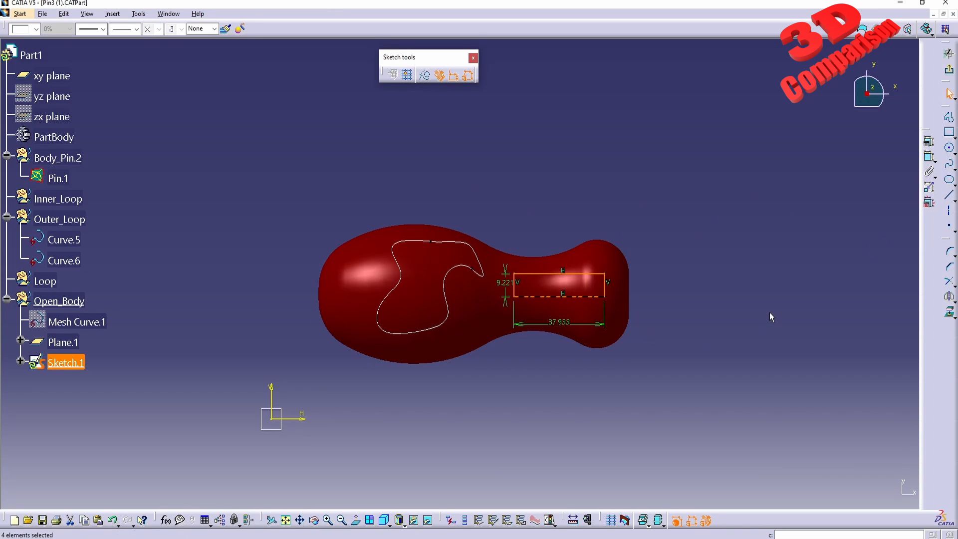
left_click(949, 71)
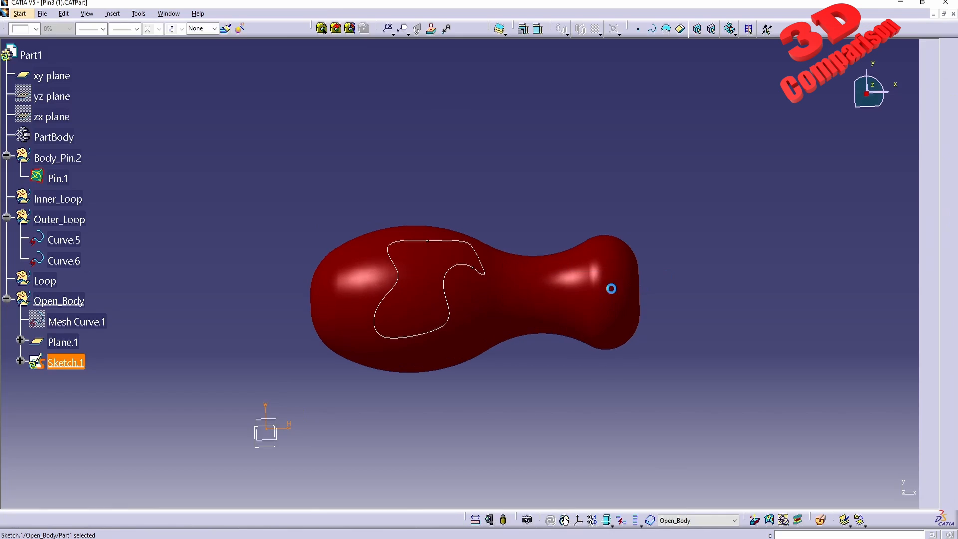
mouse_move(612, 287)
middle_mouse_down()
mouse_move(445, 184)
mouse_move(446, 166)
mouse_move(509, 237)
middle_mouse_up()
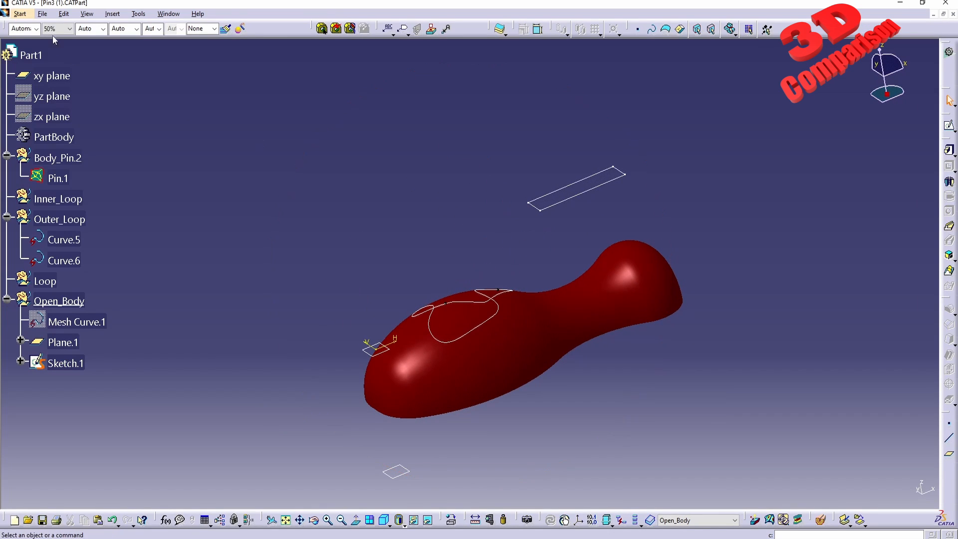
Step: Return to the Shape Sculptor workbench and slice the Pin.1 mesh with Sketch.1, inspecting the projected boundary before accepting it
left_click(20, 13)
mouse_move(42, 57)
left_click(202, 127)
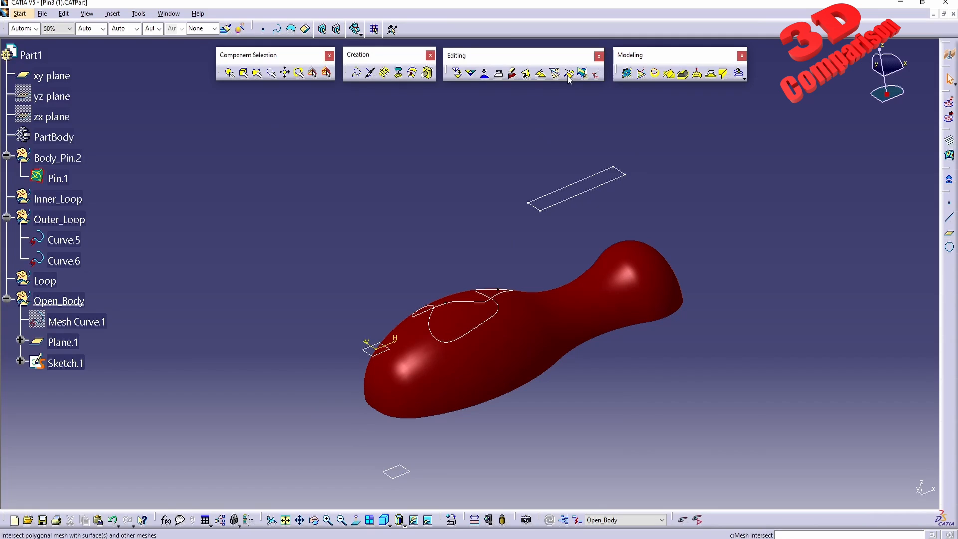
left_click(554, 75)
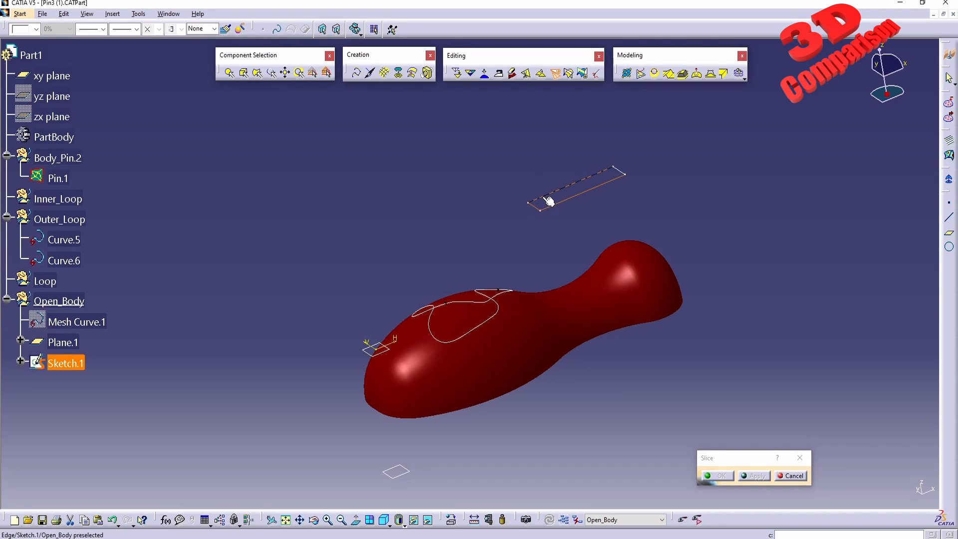
left_click(75, 368)
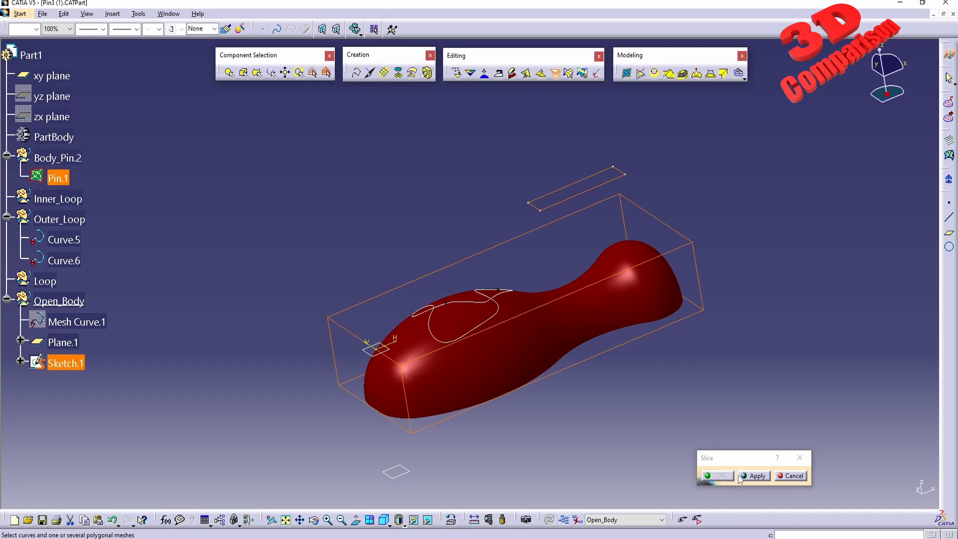
left_click(756, 476)
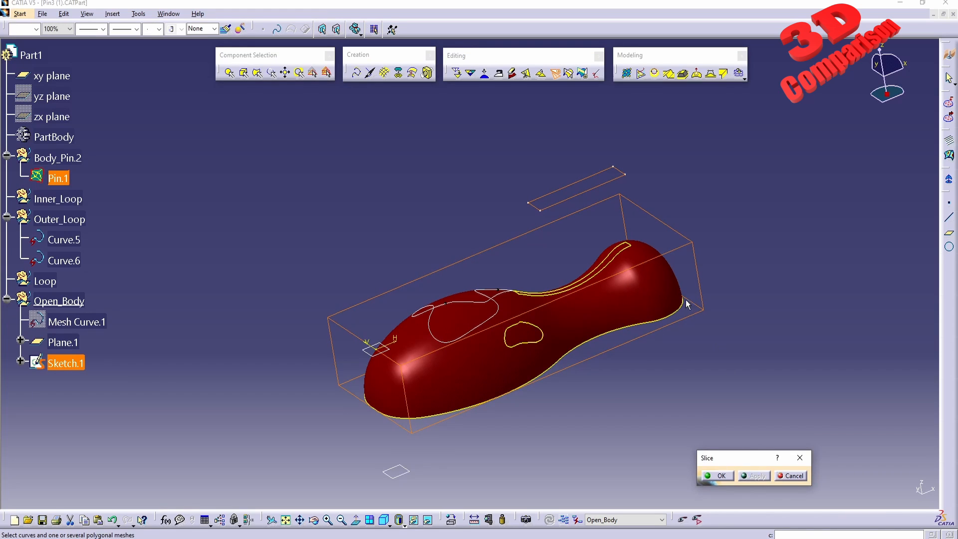
middle_click_drag(687, 305, 574, 338)
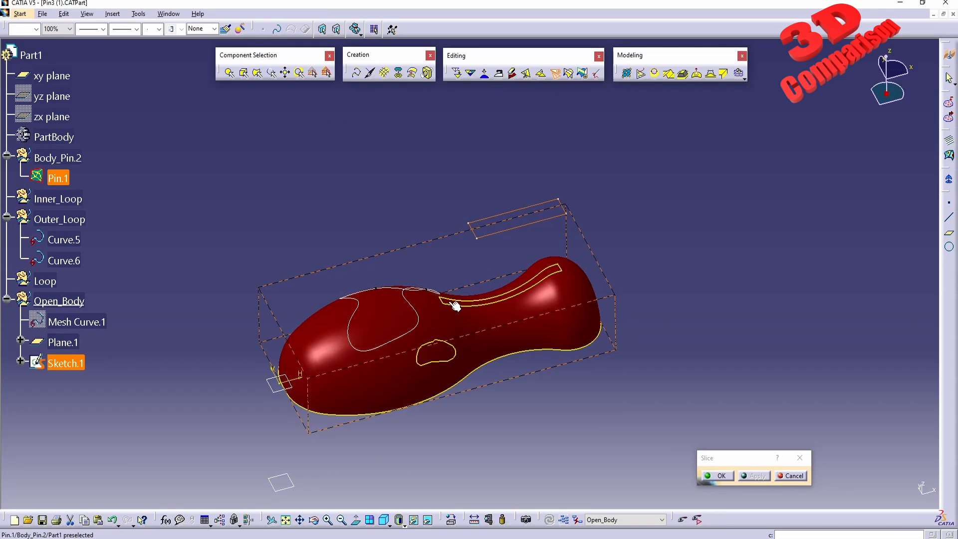
middle_click_drag(507, 311, 471, 380)
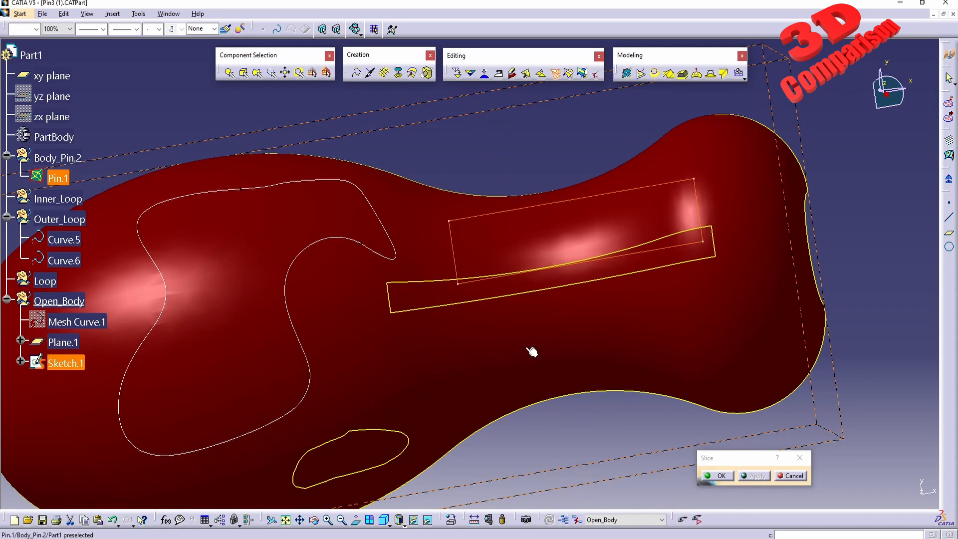
left_click(722, 475)
Step: Examine the pin's neck where the rectangle sliced it, in shaded and wireframe display, and restore the shaded display
middle_click_drag(529, 319, 678, 258)
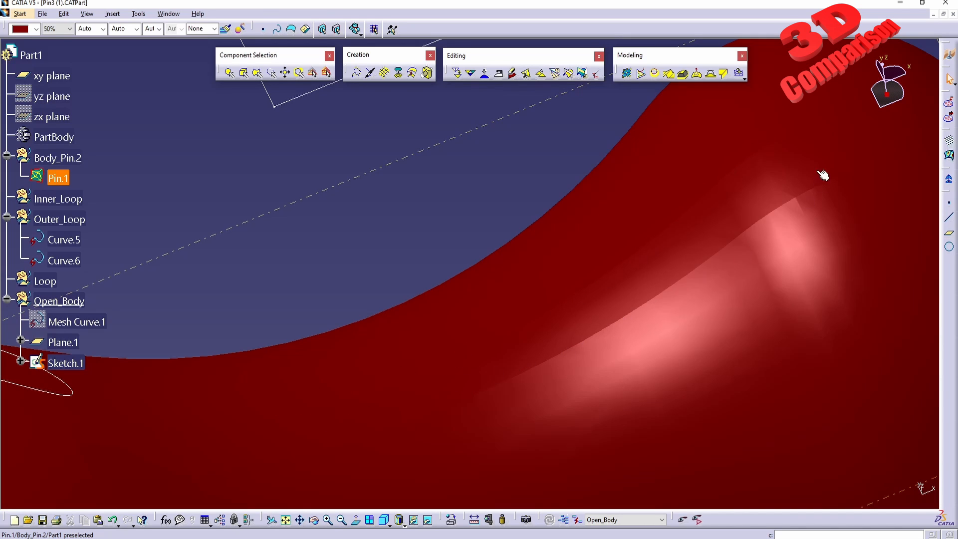
middle_click_drag(795, 217, 657, 232)
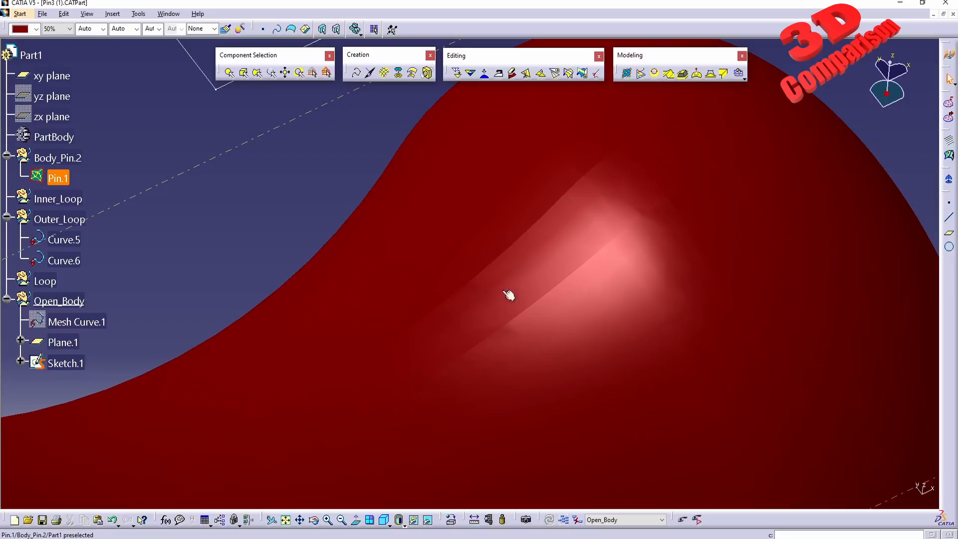
left_click(405, 525)
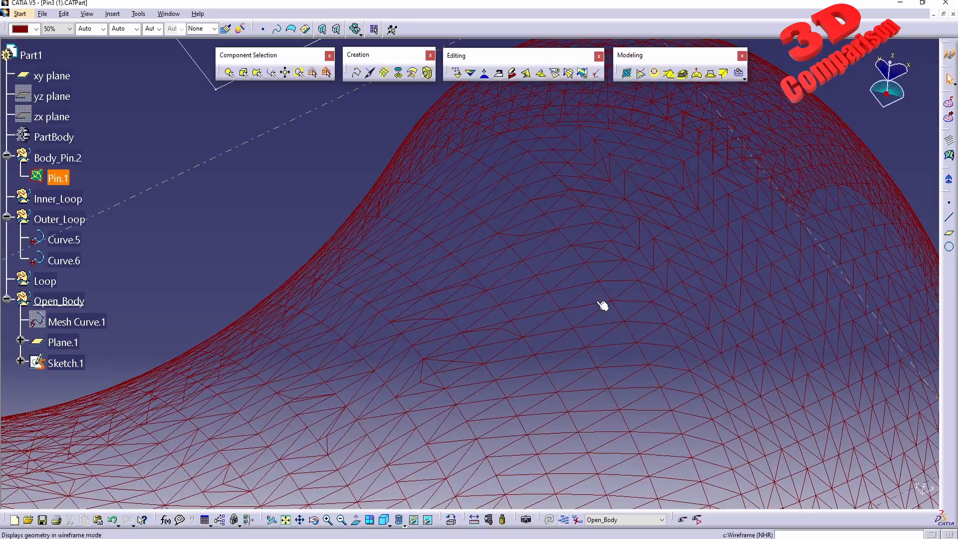
middle_click_drag(603, 304, 451, 461)
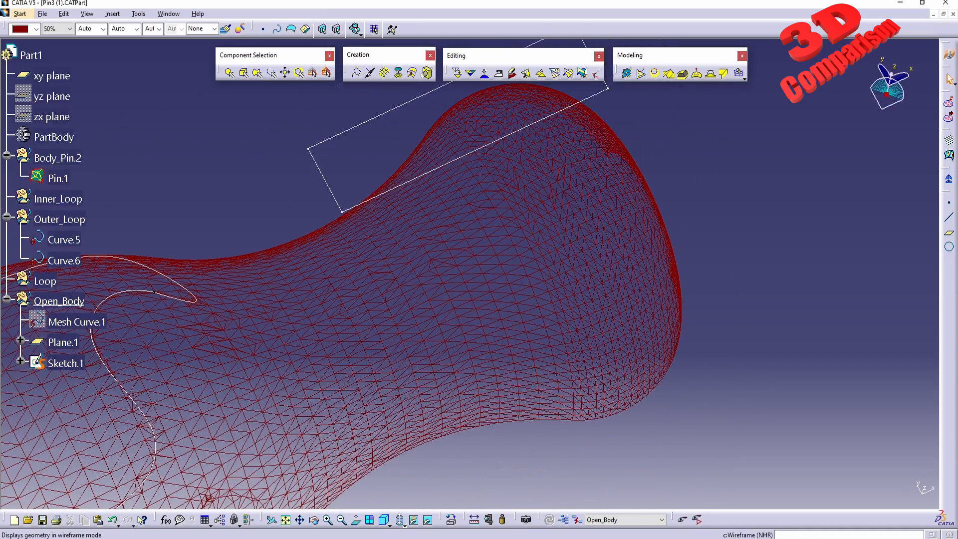
left_click(401, 521)
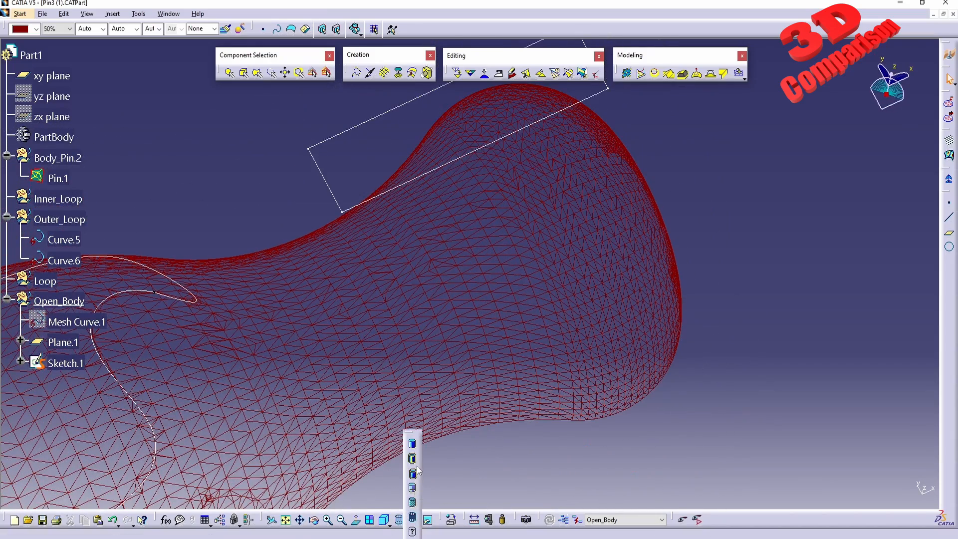
left_click(412, 462)
mouse_move(490, 304)
middle_mouse_down()
mouse_move(469, 216)
mouse_move(484, 291)
mouse_move(459, 359)
mouse_move(499, 199)
mouse_move(491, 162)
middle_mouse_up()
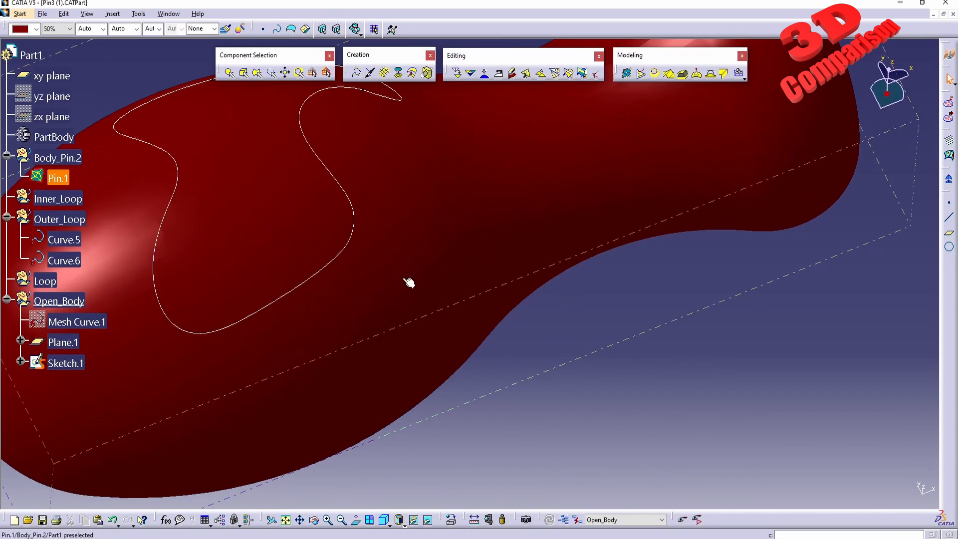
Step: Inspect the whole Pin.1 mesh beneath the rectangle sketch in wireframe display and return to shaded display
left_click(404, 526)
left_click(416, 510)
mouse_move(405, 351)
middle_mouse_down()
mouse_move(427, 332)
mouse_move(398, 239)
middle_mouse_up()
middle_click_drag(427, 310, 485, 489)
left_click(487, 495)
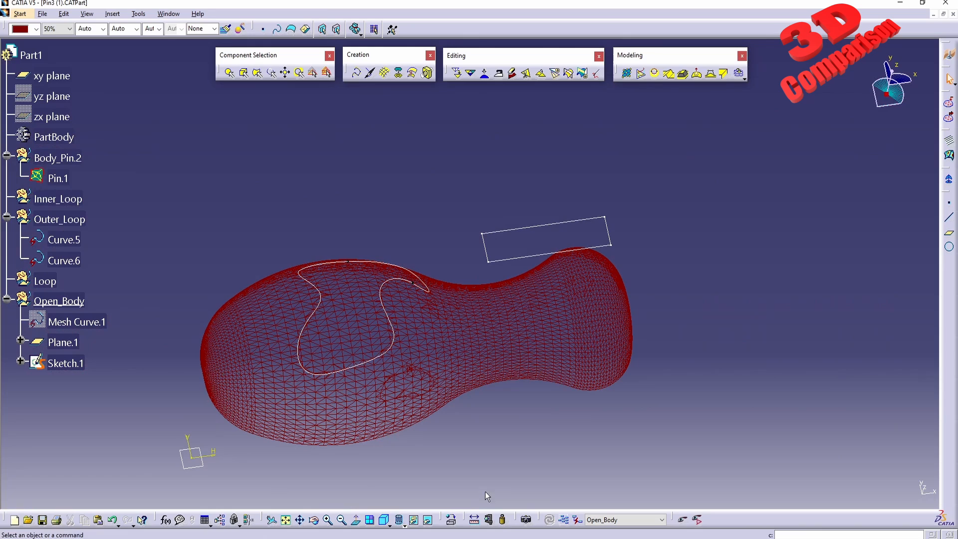
left_click(405, 526)
left_click(411, 460)
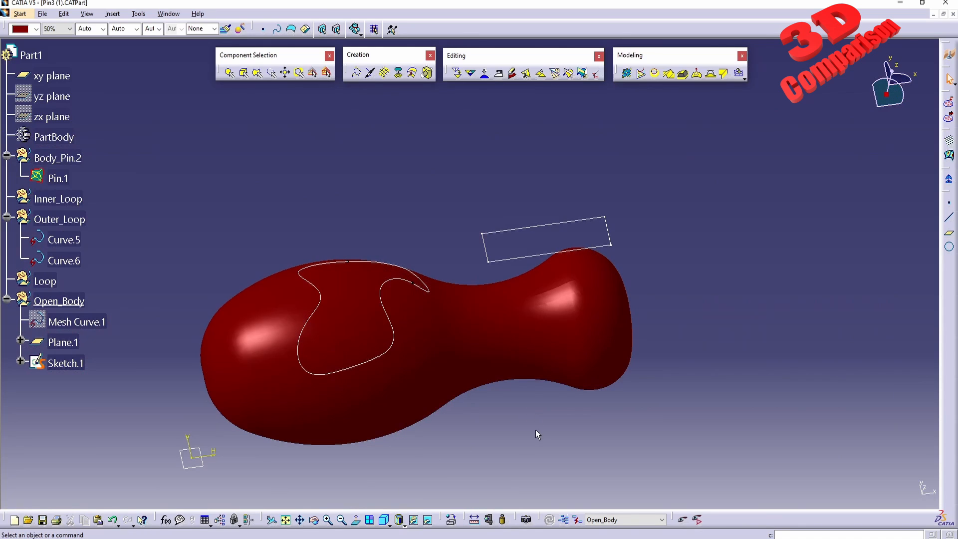
Step: Try to slice the Pin.1 mesh again with the rectangle of Sketch.1 and cancel the Slice command
middle_click_drag(535, 434, 577, 306)
mouse_move(439, 141)
left_mouse_down()
mouse_move(607, 222)
mouse_move(642, 217)
left_mouse_up()
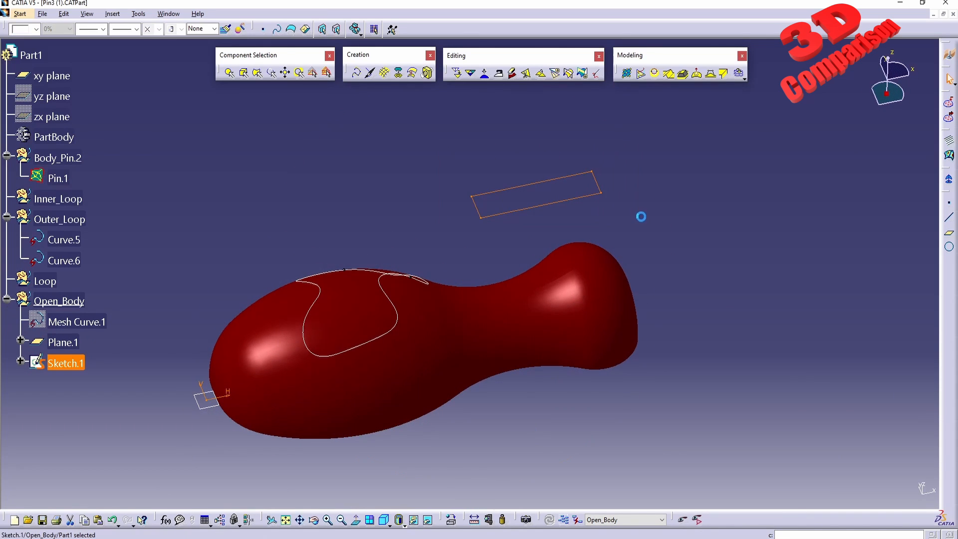
left_click(555, 80)
left_click(563, 316)
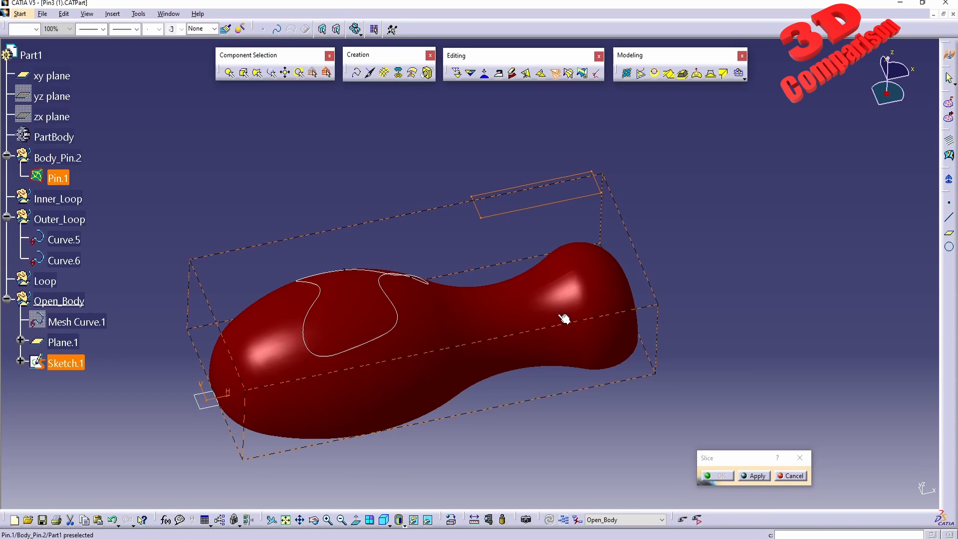
left_click(750, 477)
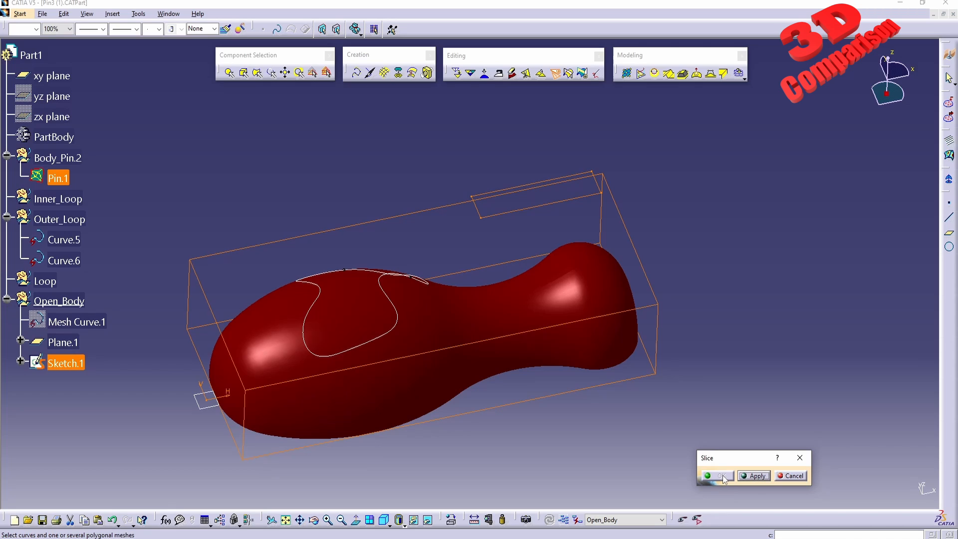
left_click(791, 476)
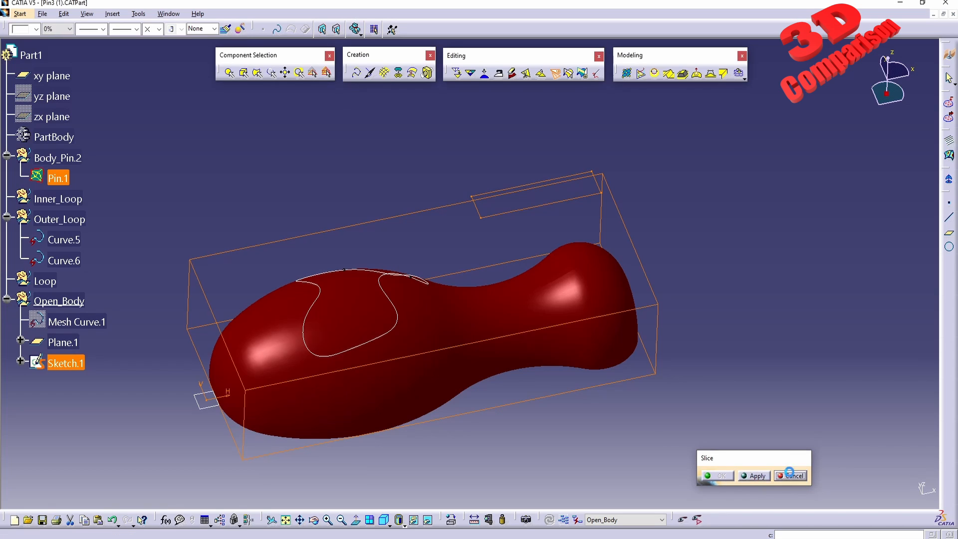
Step: Hide Sketch.1, check the Pin.1 mesh in wireframe display, and restore the shaded display
double_click(62, 363)
right_click(61, 363)
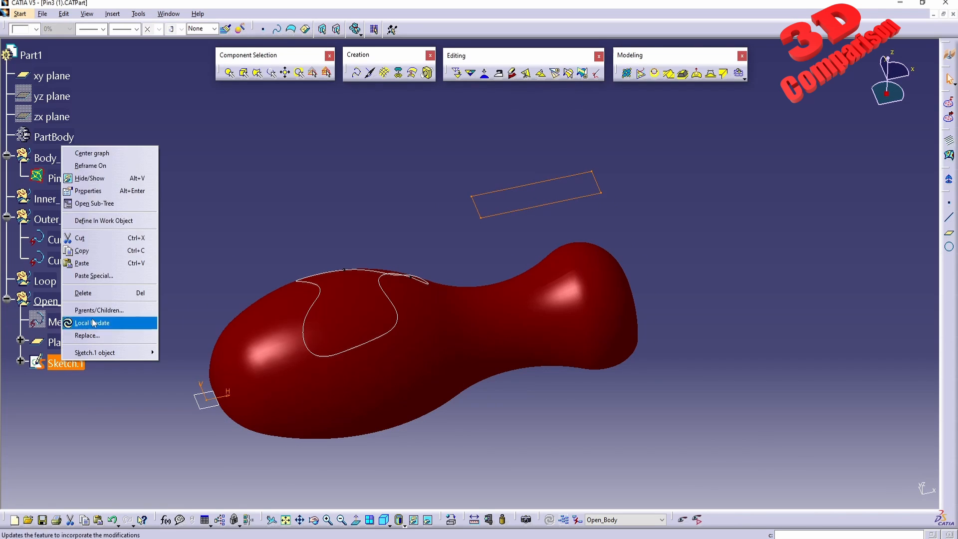
left_click(82, 178)
middle_click_drag(521, 370, 477, 338)
left_click(405, 525)
left_click(415, 518)
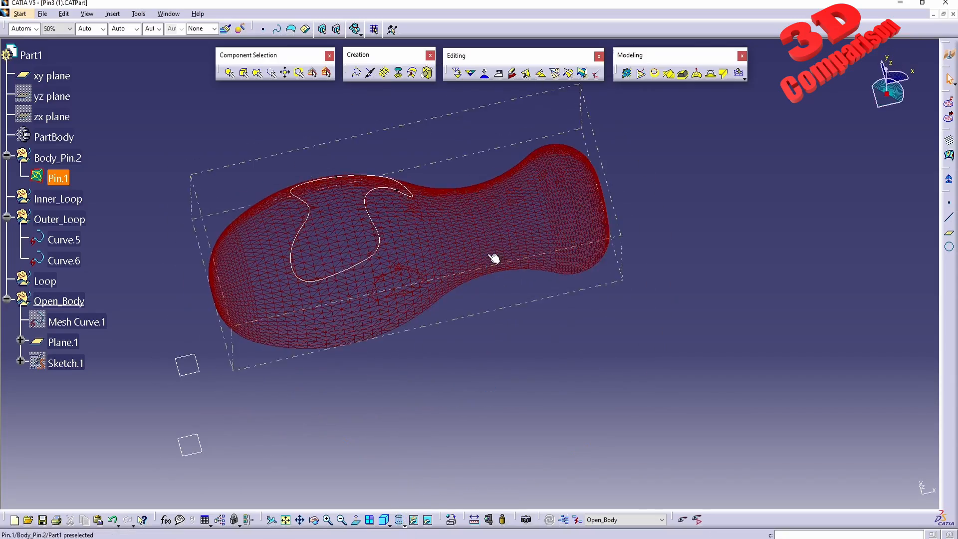
middle_click_drag(494, 259, 473, 305)
left_click(405, 526)
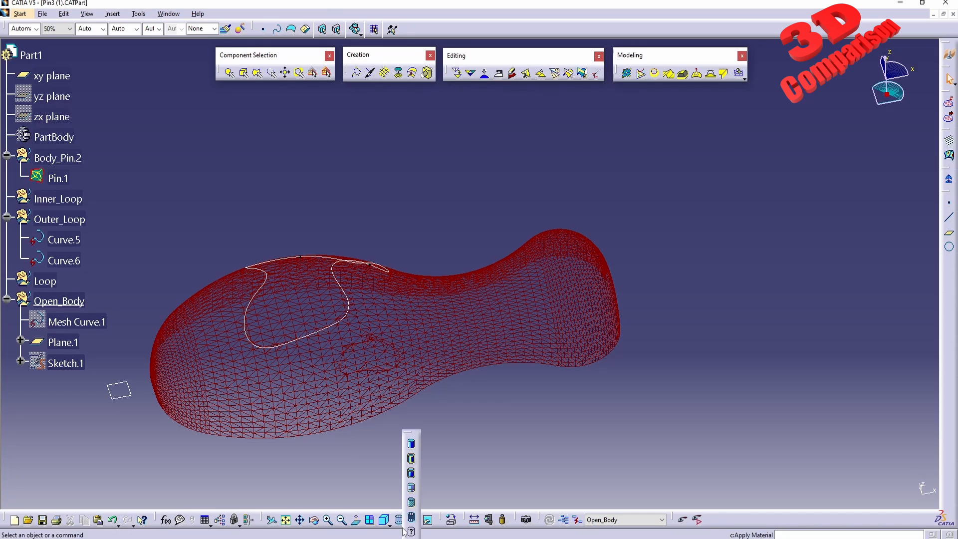
left_click(411, 436)
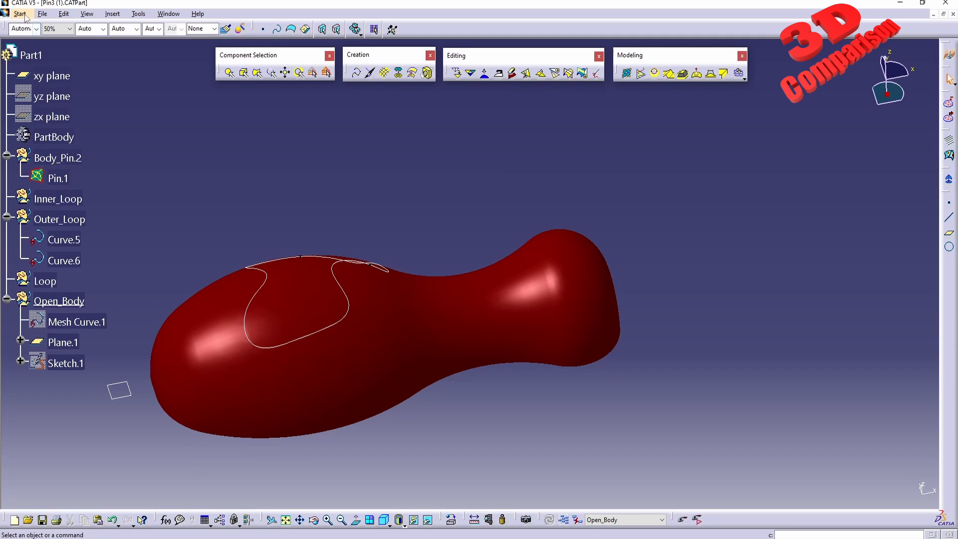
Step: Switch to Generative Shape Design, sketch a small circle on Plane.1 over the pin's narrow end, and exit the sketch
middle_click_drag(280, 366, 389, 385)
right_click(72, 345)
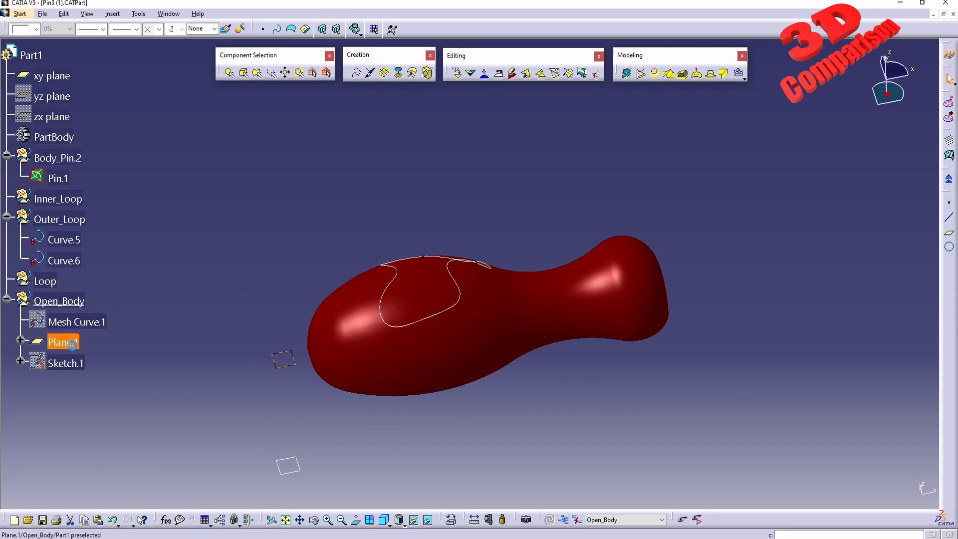
left_click(72, 345)
left_click(20, 13)
mouse_move(50, 52)
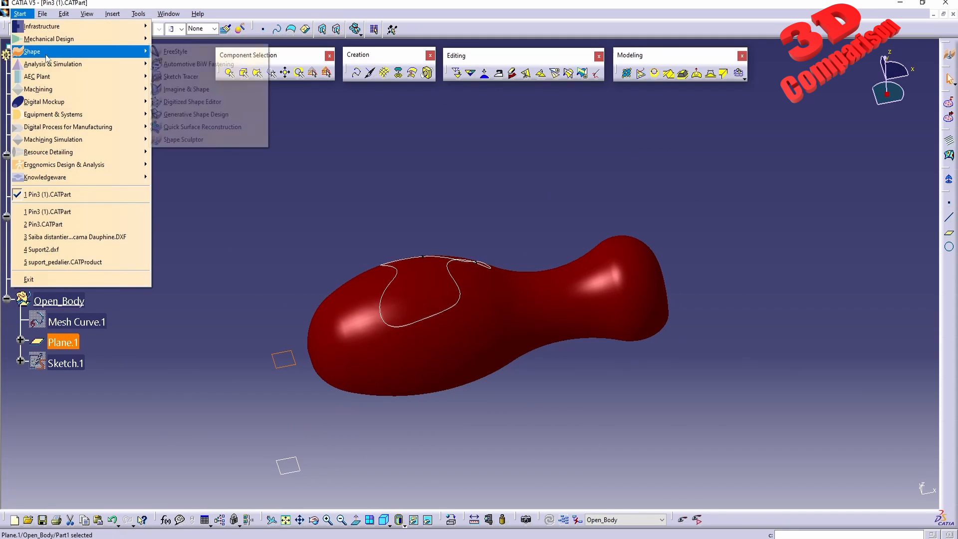
left_click(219, 115)
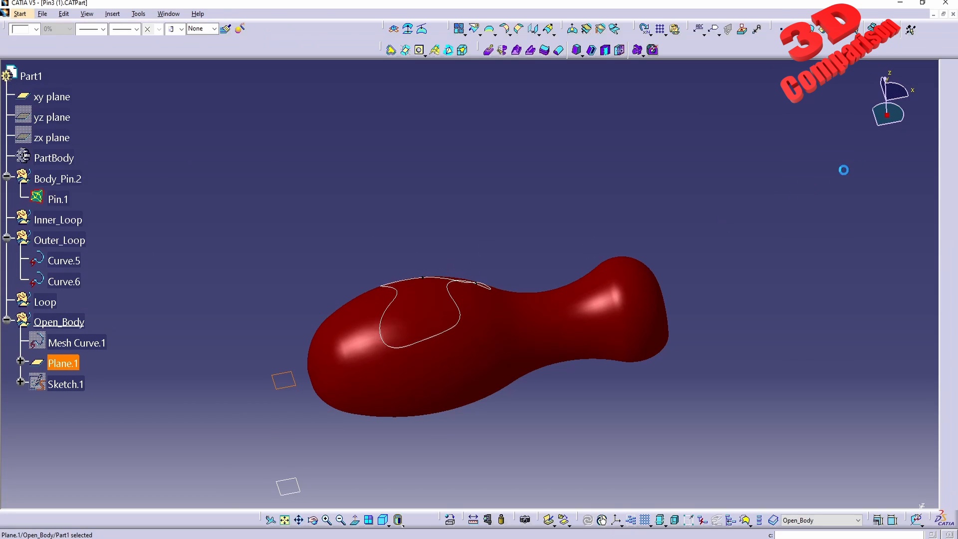
left_click(950, 141)
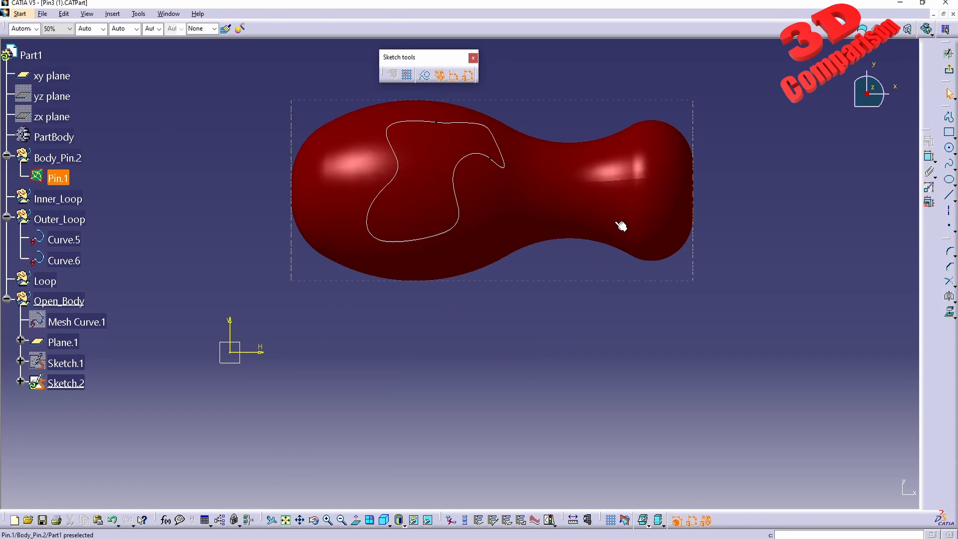
left_click(950, 148)
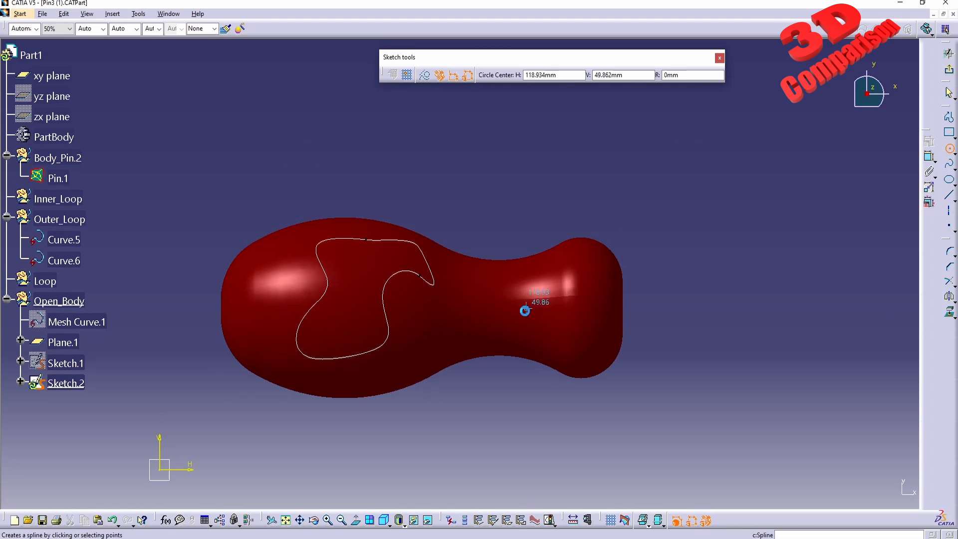
left_click(566, 328)
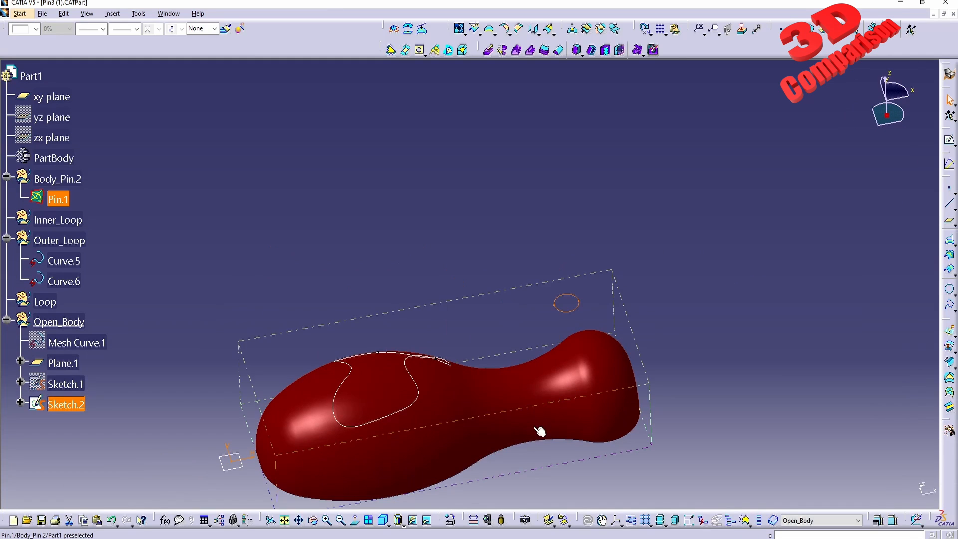
mouse_move(539, 432)
middle_mouse_down()
mouse_move(497, 285)
mouse_move(522, 310)
middle_mouse_up()
left_click(736, 334)
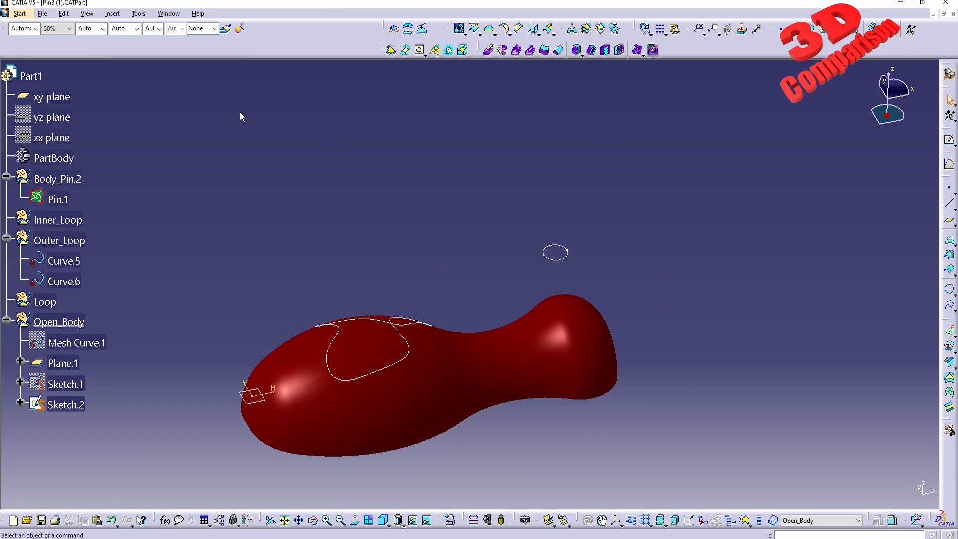
Step: Return to the Shape Sculptor workbench with the pin and the circle sketch in view
left_click(20, 14)
mouse_move(60, 50)
left_click(202, 138)
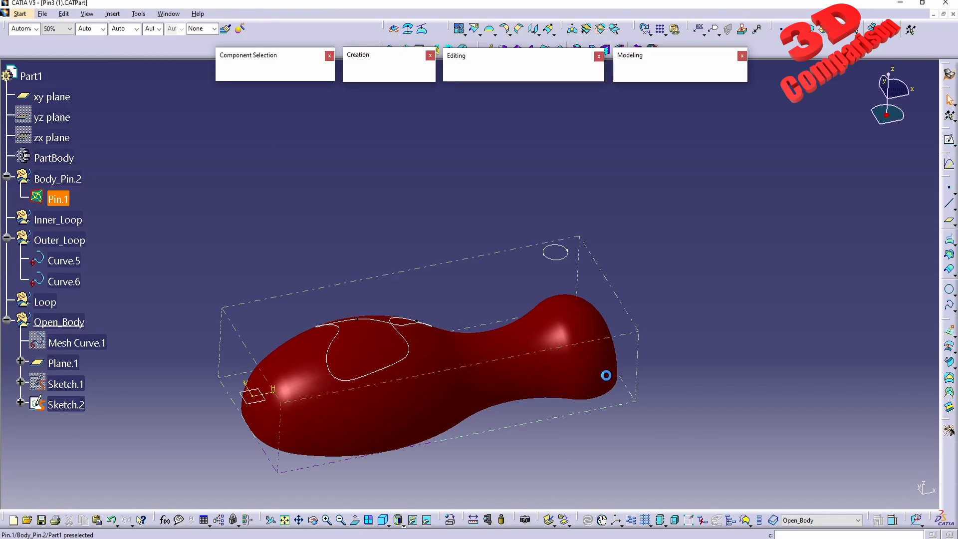
middle_click_drag(606, 376, 559, 319)
Step: Try to slice the Pin.1 mesh with the circle of Sketch.2 and apply the operation
left_click(519, 188)
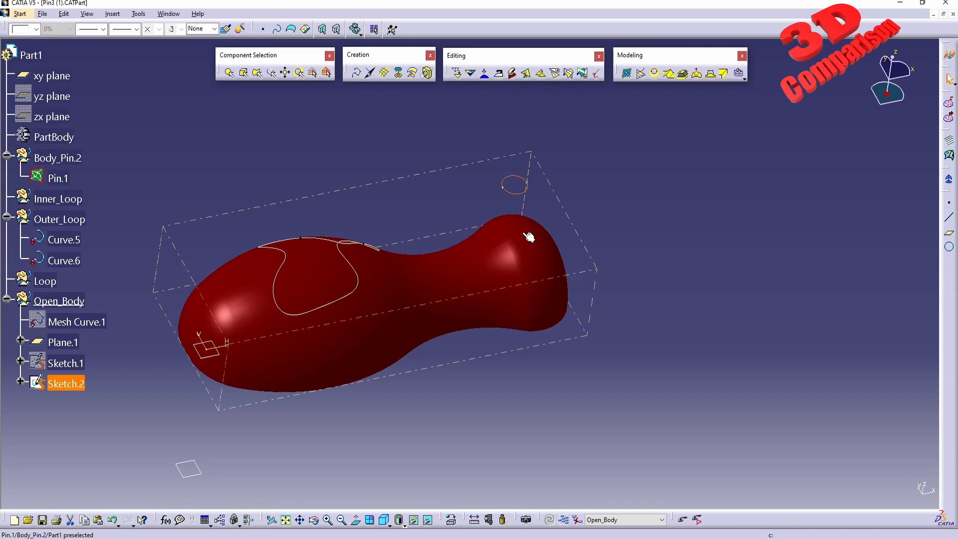
left_click(539, 263, "ctrl")
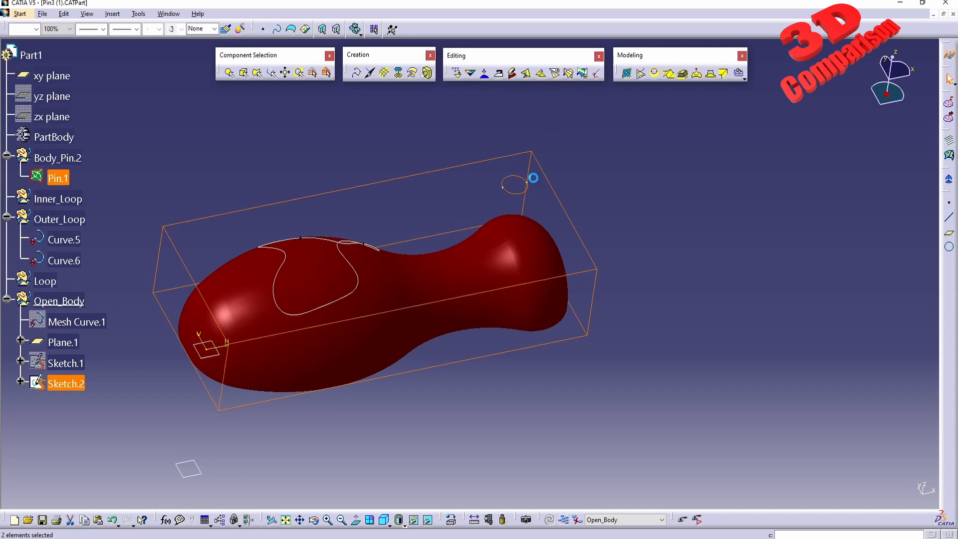
left_click(556, 75)
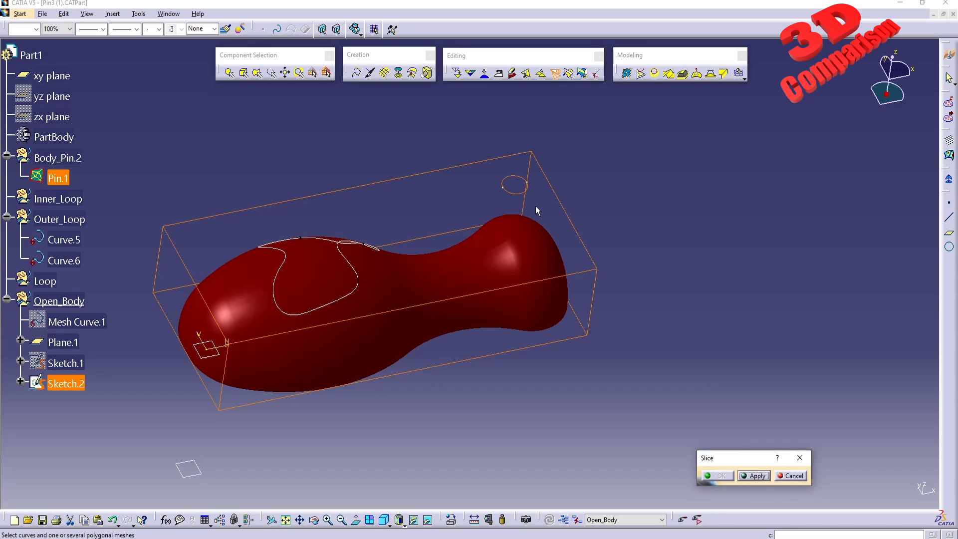
middle_click_drag(513, 259, 533, 192)
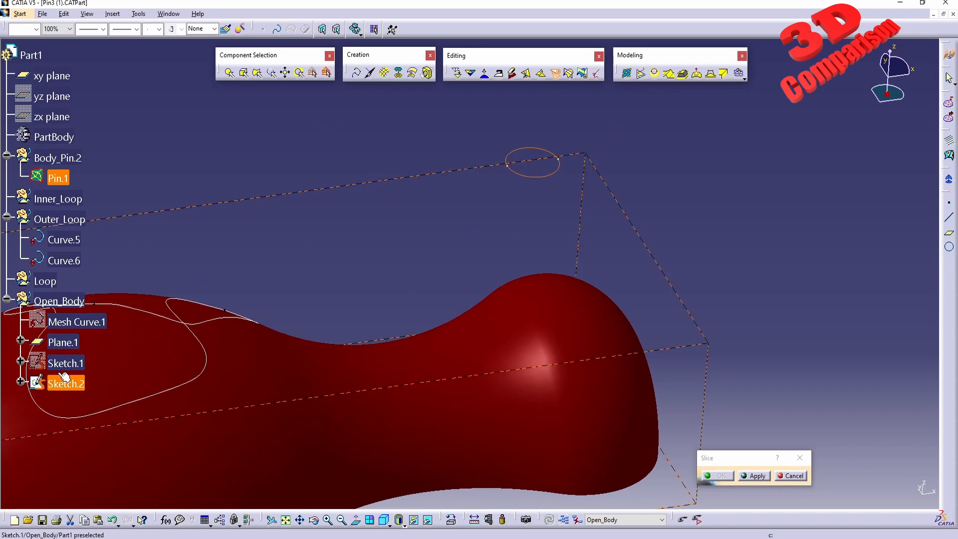
left_click(755, 476)
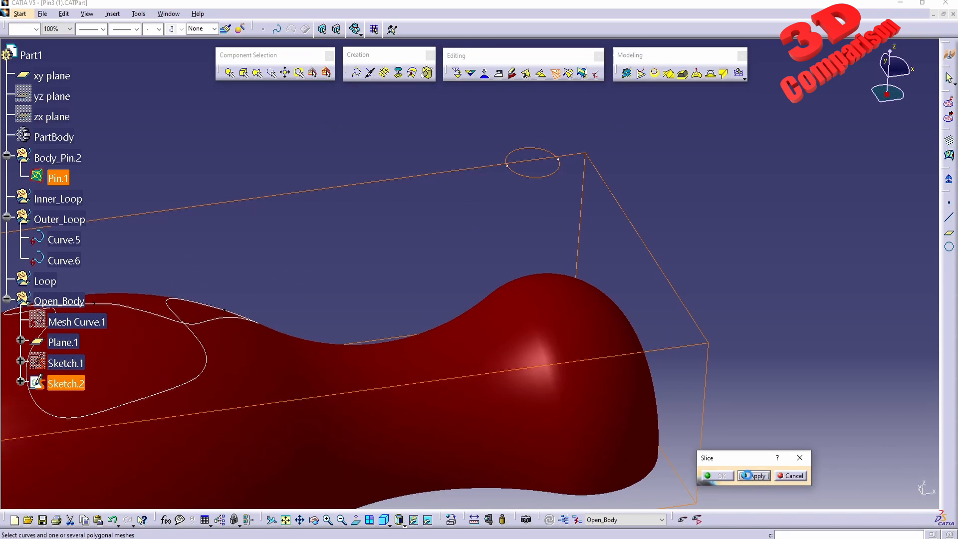
Step: Examine the pin's narrow end beneath the circle in wireframe display, restore the shaded display, and cancel the slice
left_click(20, 383)
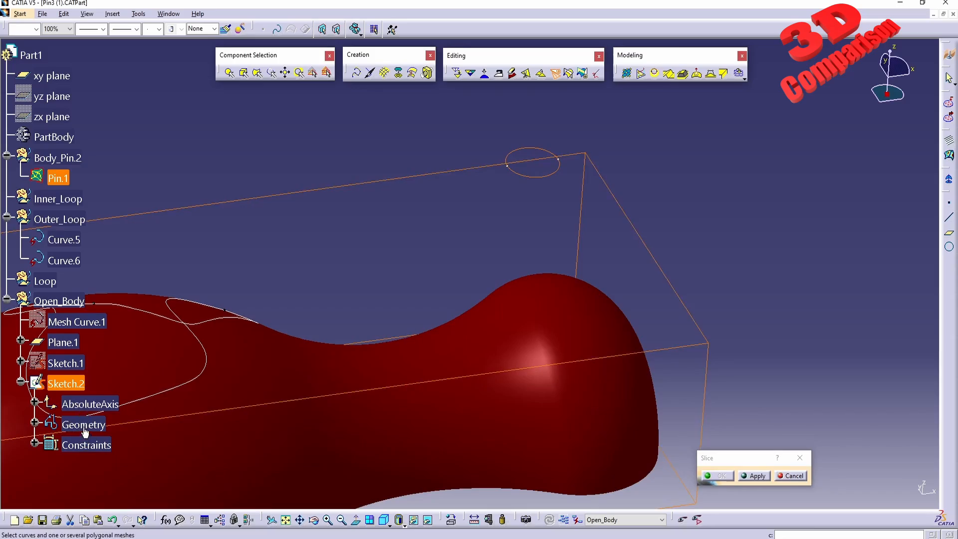
left_click(404, 525)
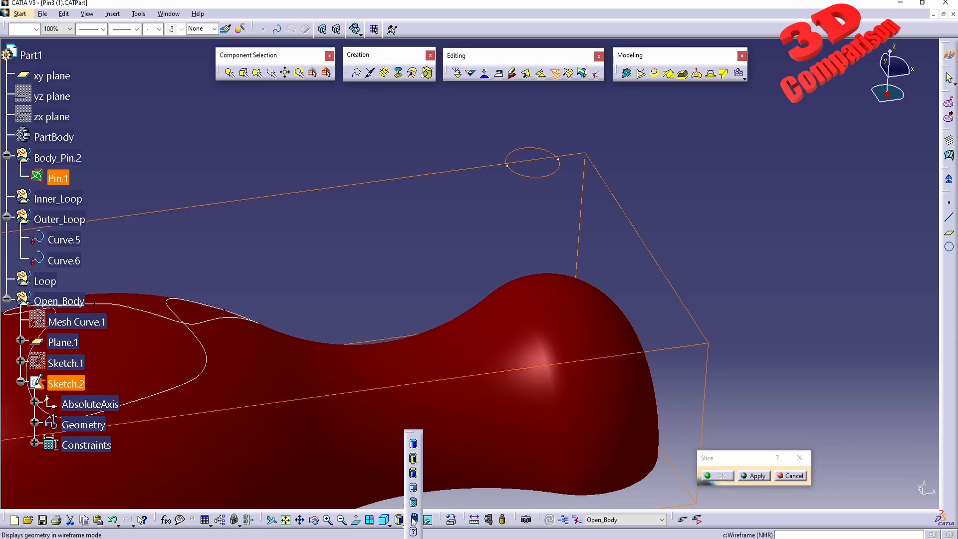
left_click(413, 519)
mouse_move(514, 379)
middle_mouse_down()
mouse_move(495, 319)
mouse_move(528, 387)
middle_mouse_up()
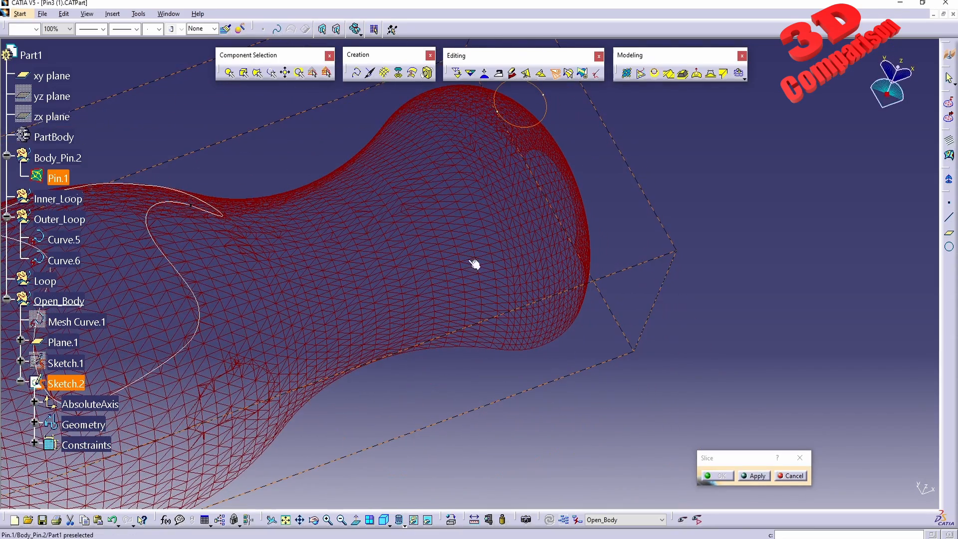
left_click(413, 523)
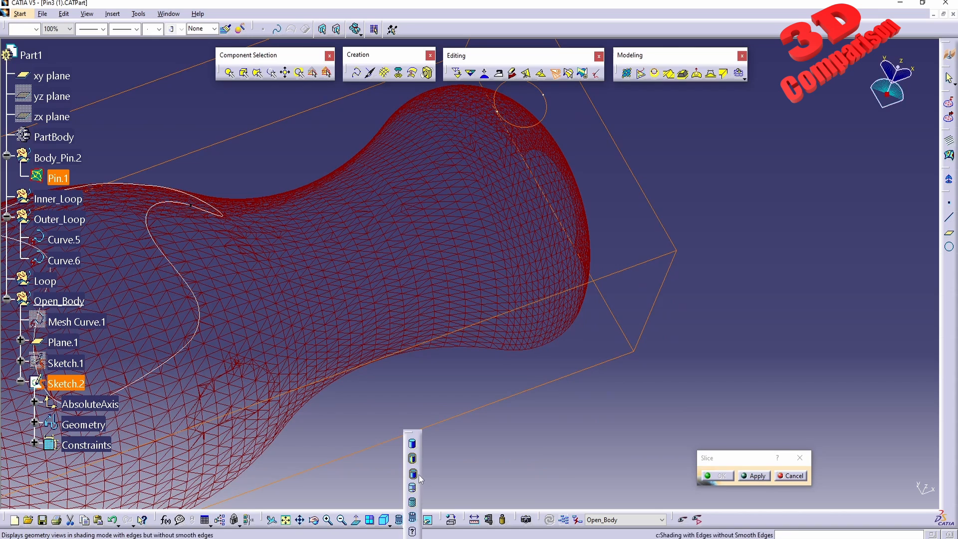
left_click(414, 459)
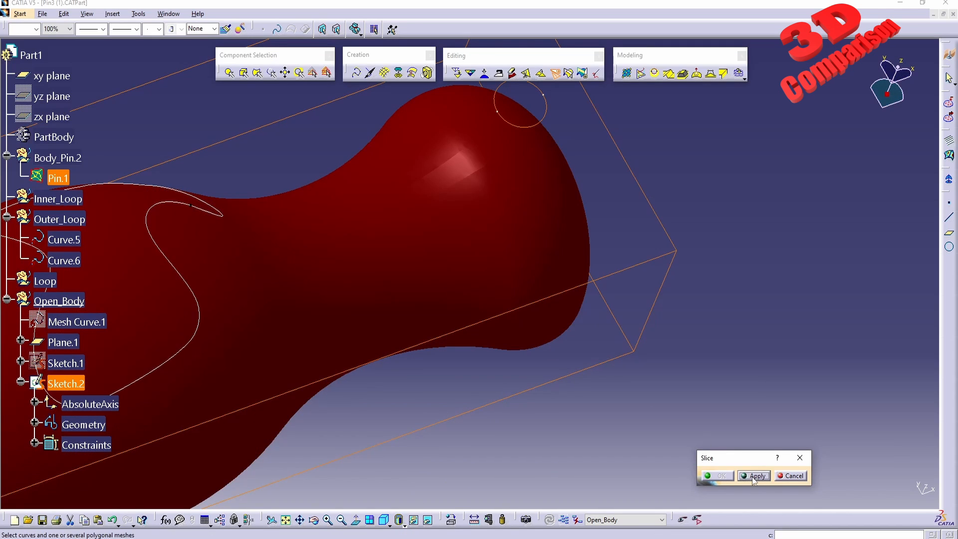
left_click(790, 477)
Step: Create an open, loop-shaped 3D curve through six points on the side of the pin's narrow end
middle_click_drag(441, 250, 530, 334)
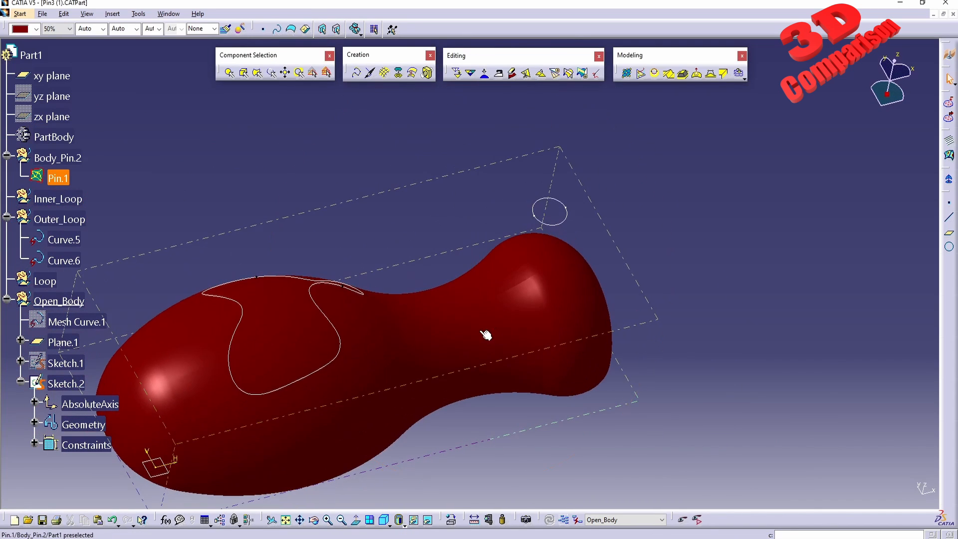
left_click(358, 75)
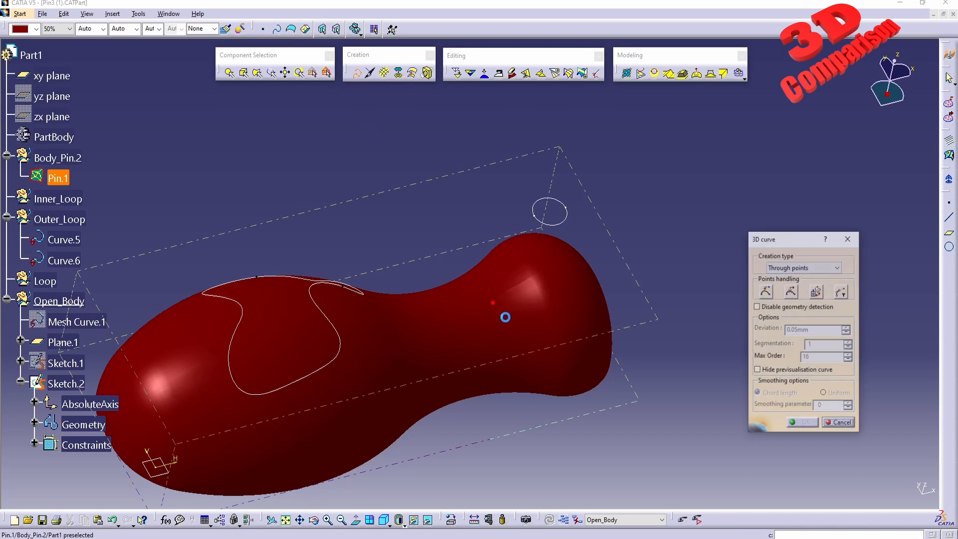
left_click(463, 333)
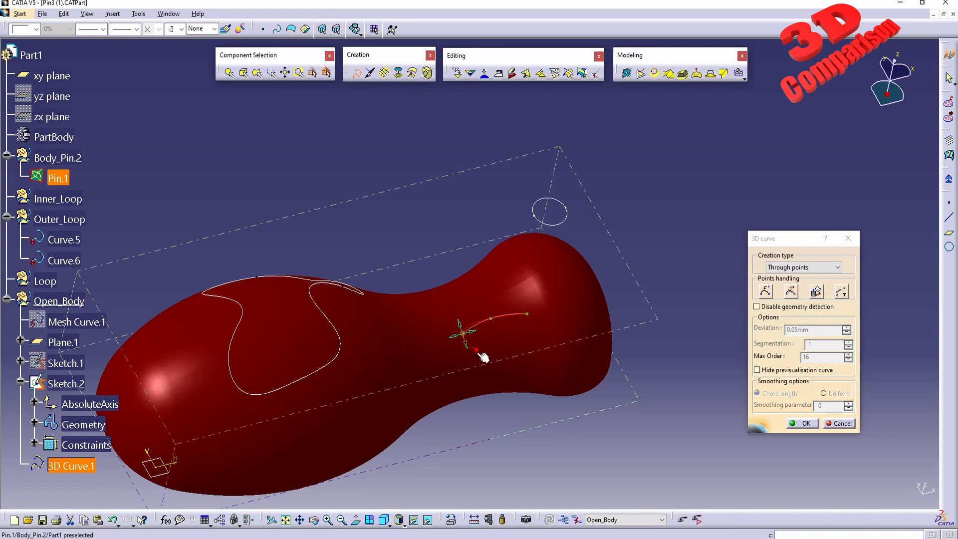
left_click(517, 373)
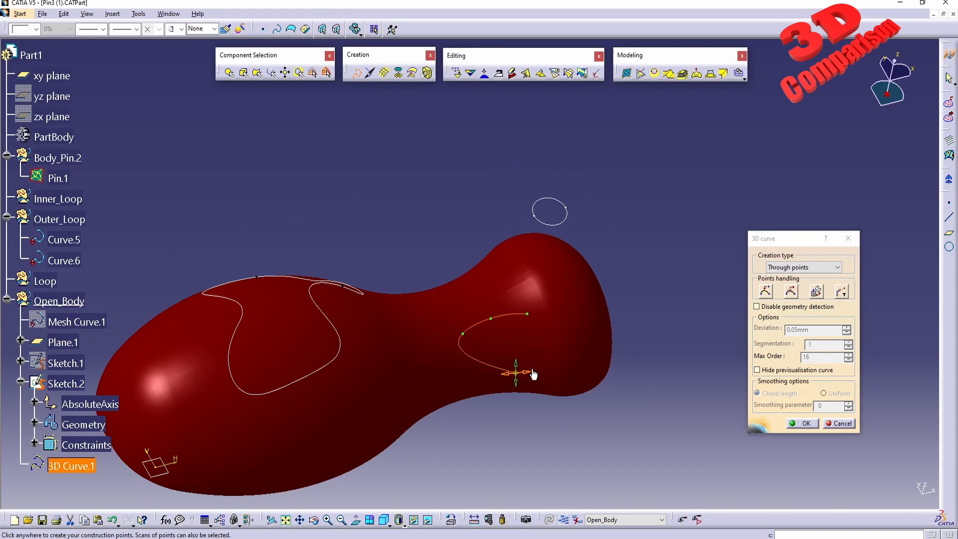
left_click(553, 334)
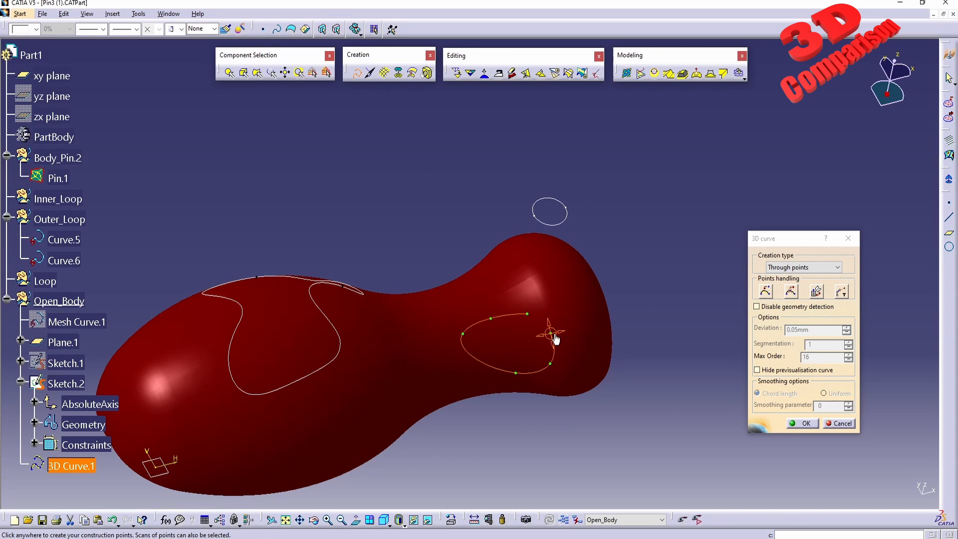
left_click(803, 422)
left_click(760, 429)
Step: Slice the Pin.1 mesh with the open 3D curve on its narrow end, applying and accepting the operation
middle_click_drag(562, 412, 492, 245)
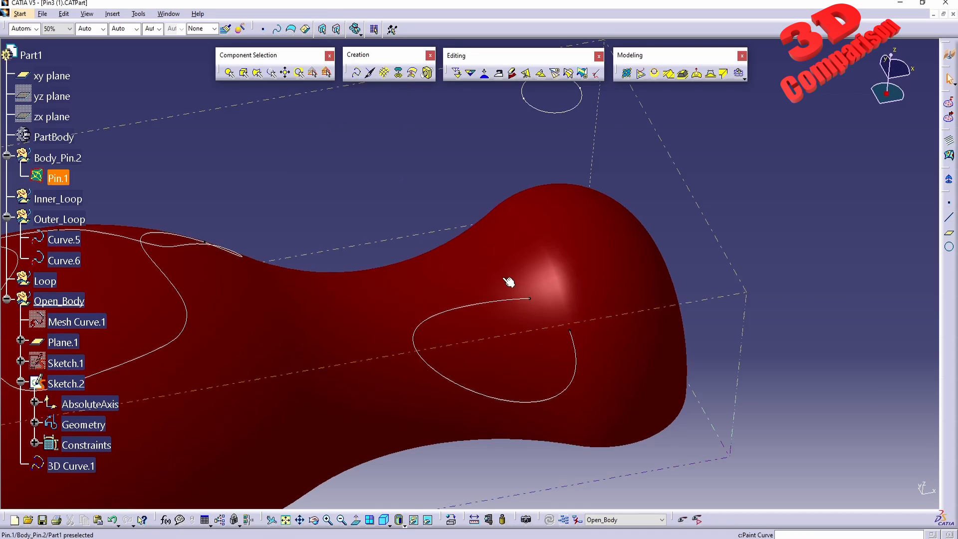
left_click(521, 281)
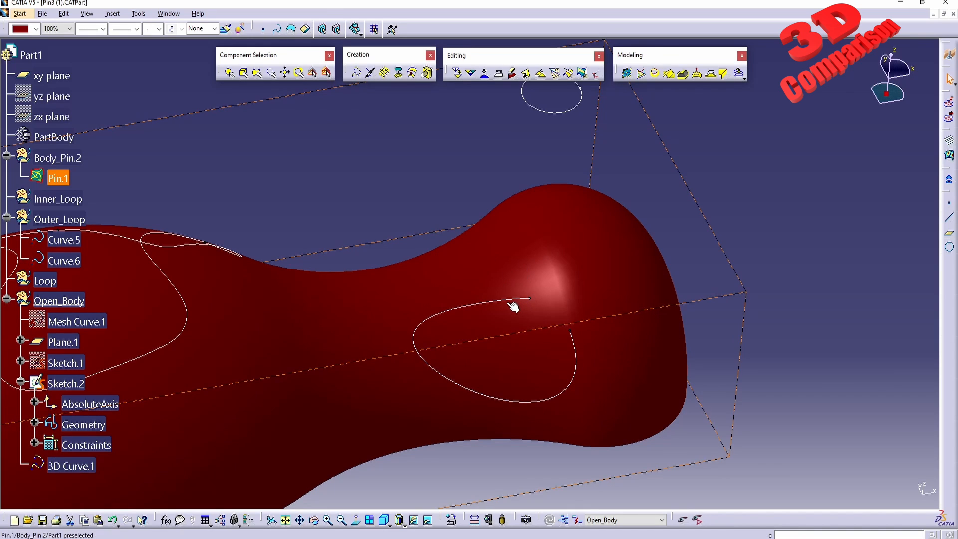
left_click(477, 310)
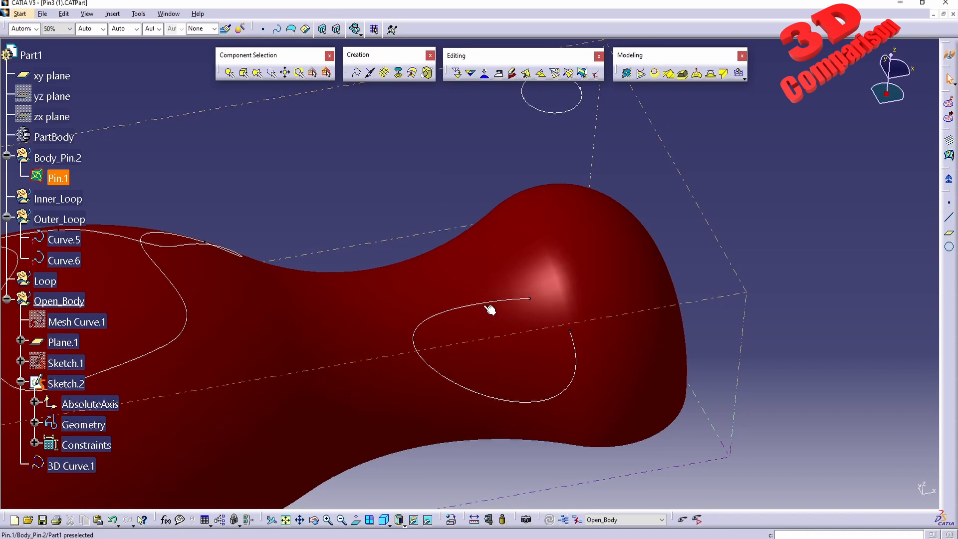
left_click(487, 302)
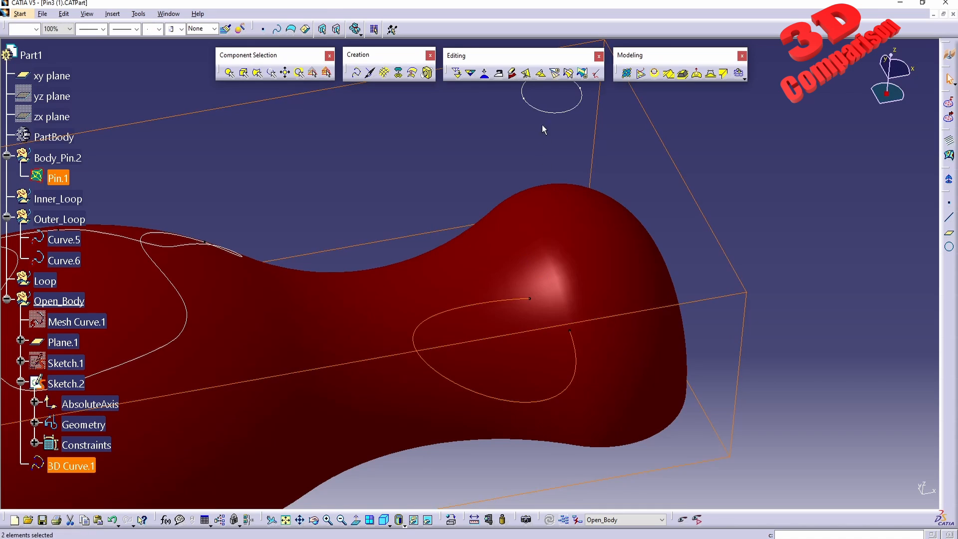
left_click(561, 78)
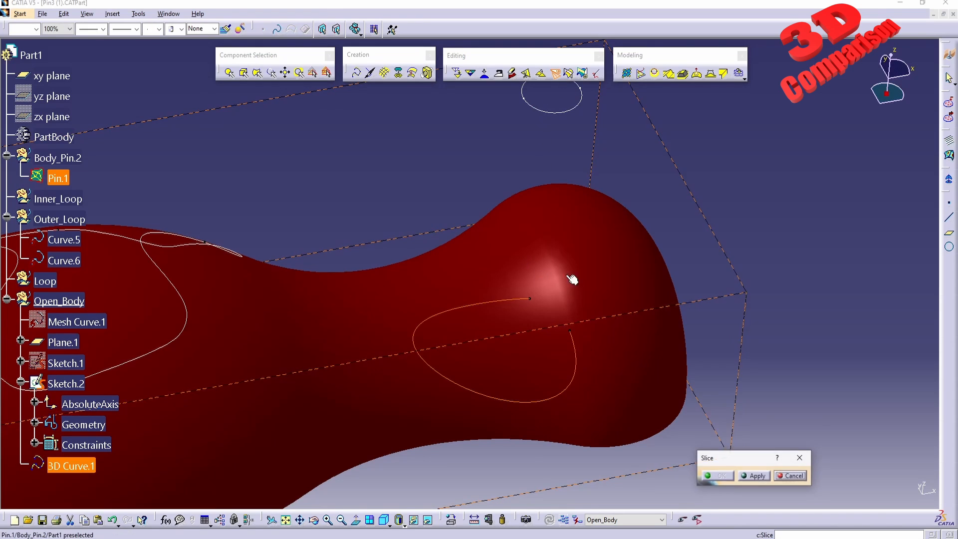
left_click(760, 477)
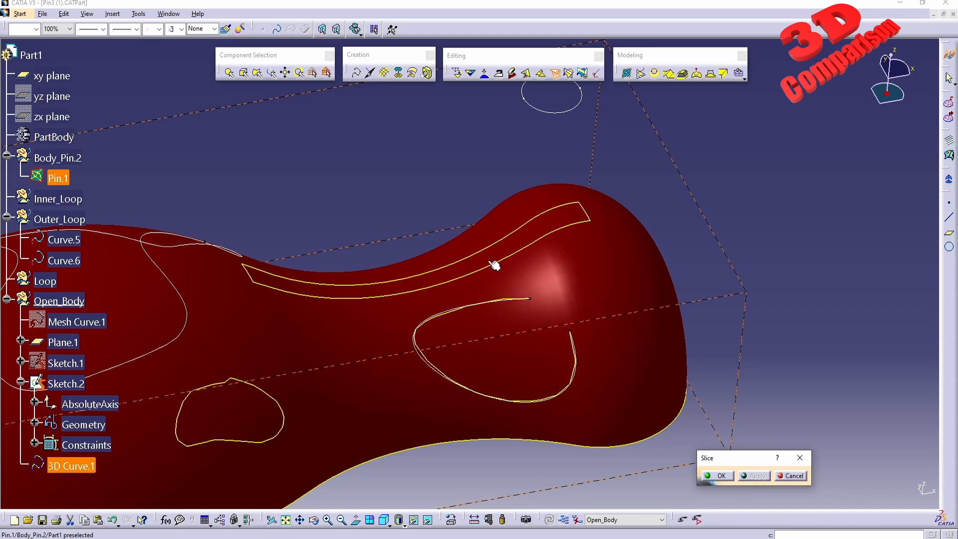
middle_click_drag(367, 235, 527, 247)
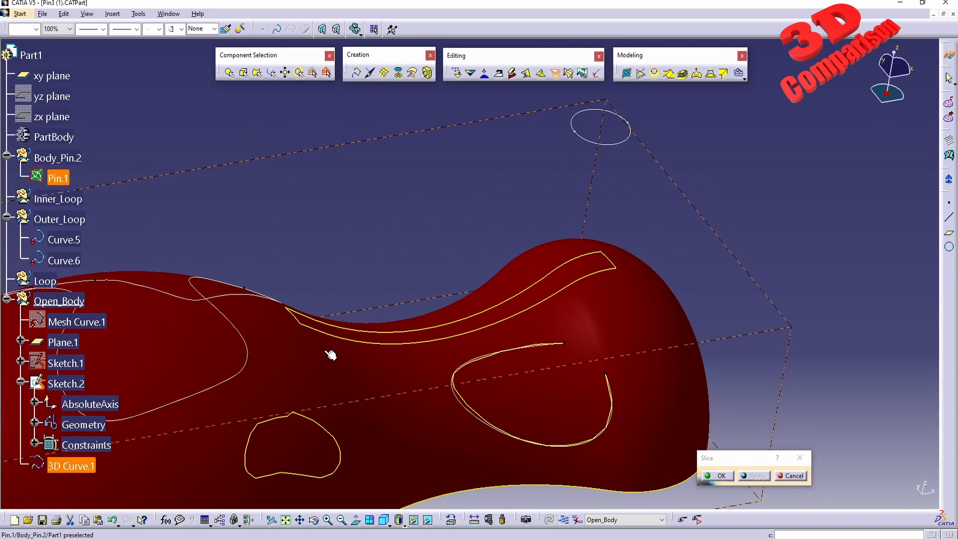
middle_click_drag(547, 450, 564, 290)
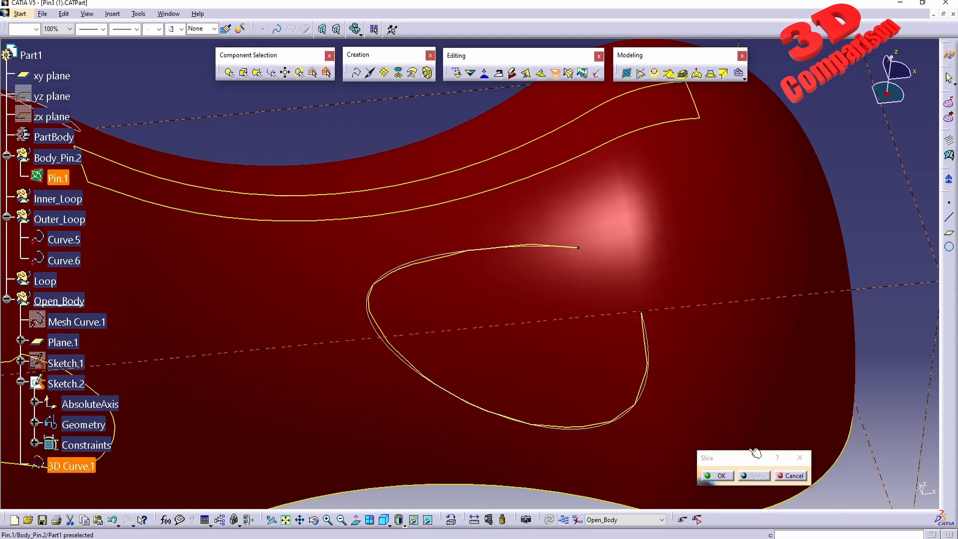
left_click(722, 476)
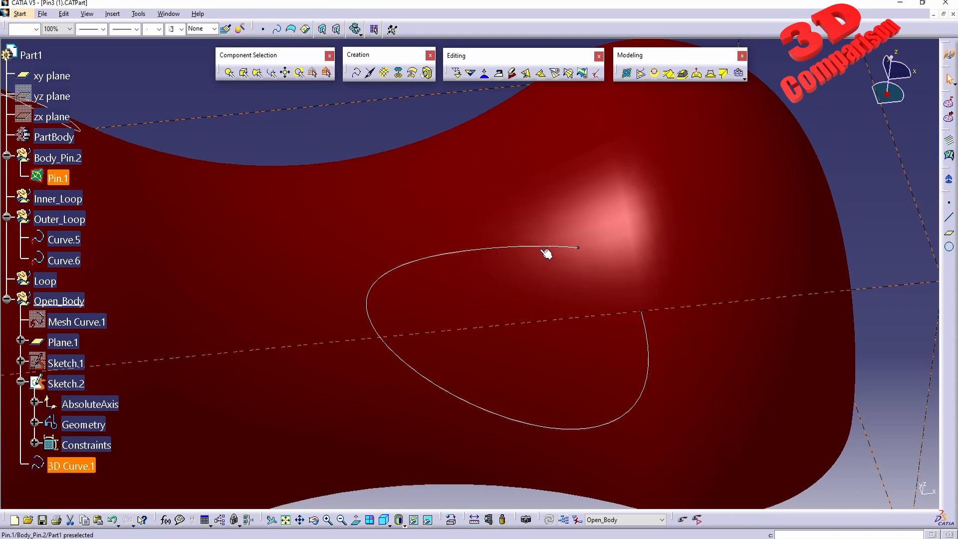
Step: Display the pin in wireframe and hide 3D Curve.1 to examine the mesh refinement along its cut
left_click(405, 526)
left_click(412, 519)
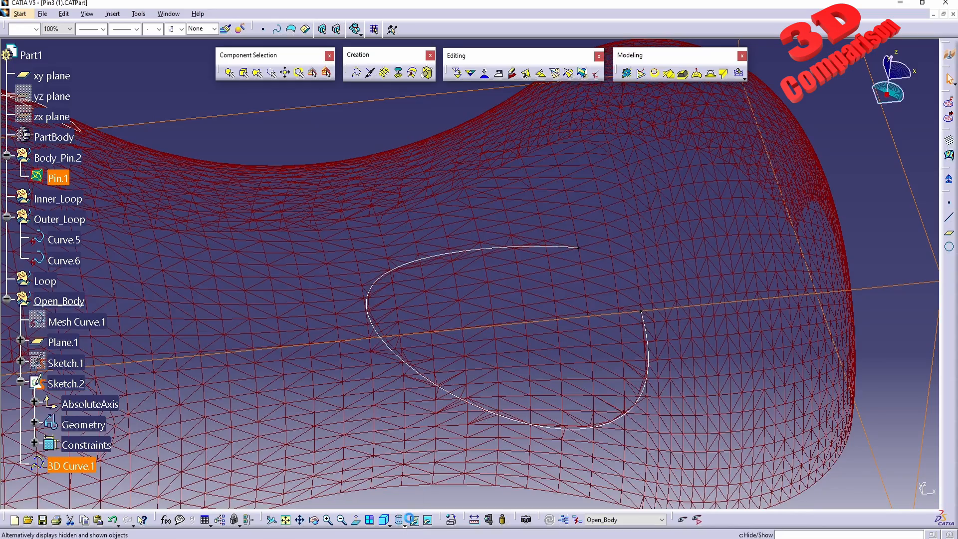
right_click(440, 386)
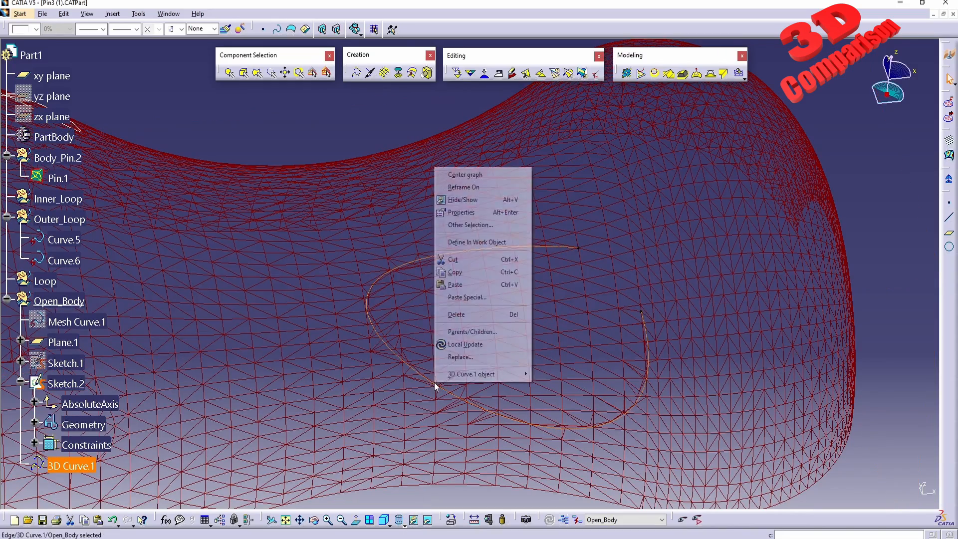
left_click(467, 200)
middle_click_drag(460, 311, 523, 342)
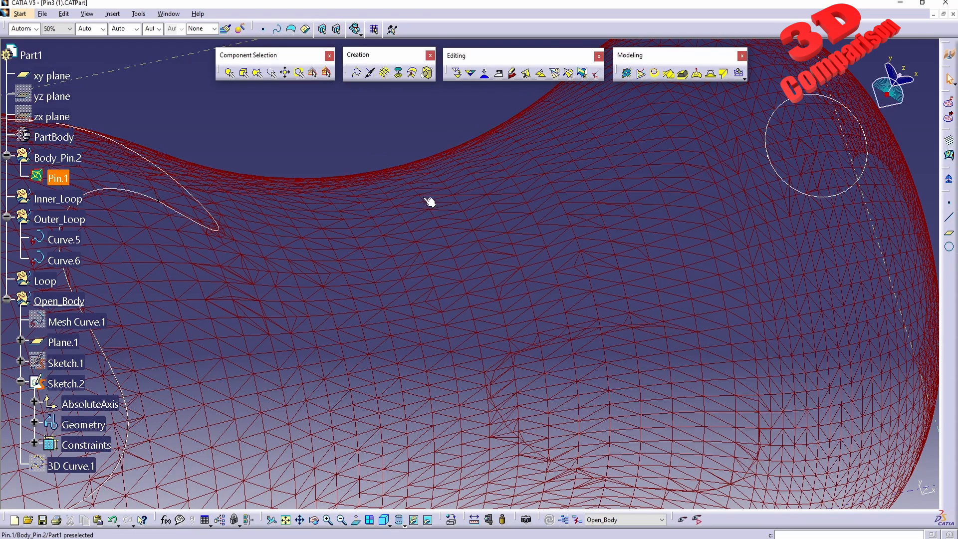
Step: Consult the Slicing documentation page's note on projecting curves onto the mesh, and return to CATIA
left_click(356, 73)
left_click(349, 538)
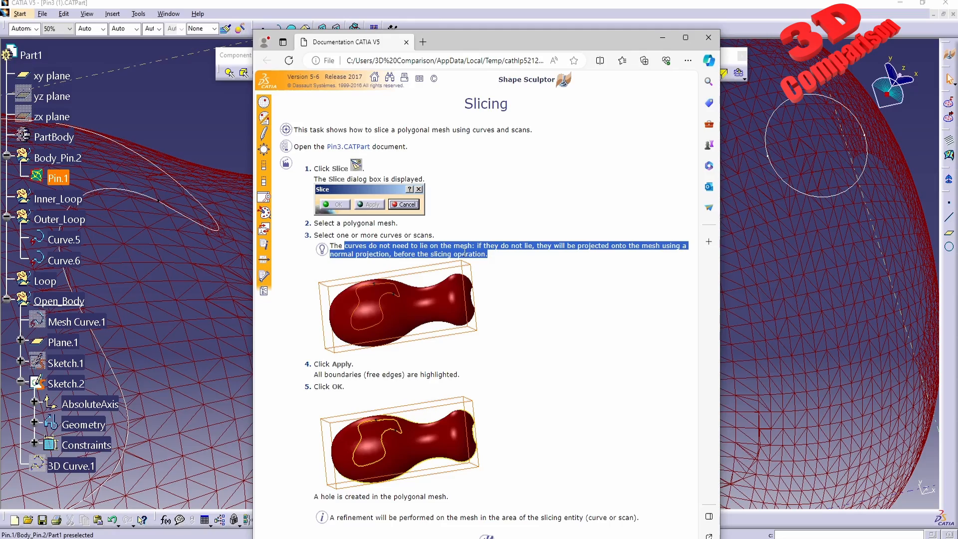
left_click(209, 166)
Step: Restore the shaded display with the whole pin in view
middle_click_drag(533, 255, 636, 209)
middle_click_drag(447, 285, 435, 199)
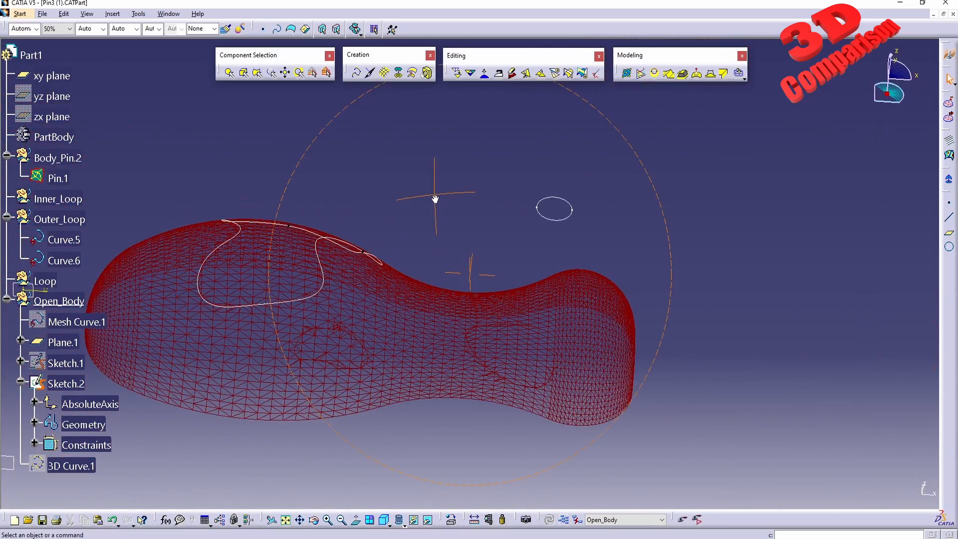
left_click(399, 520)
left_click(414, 459)
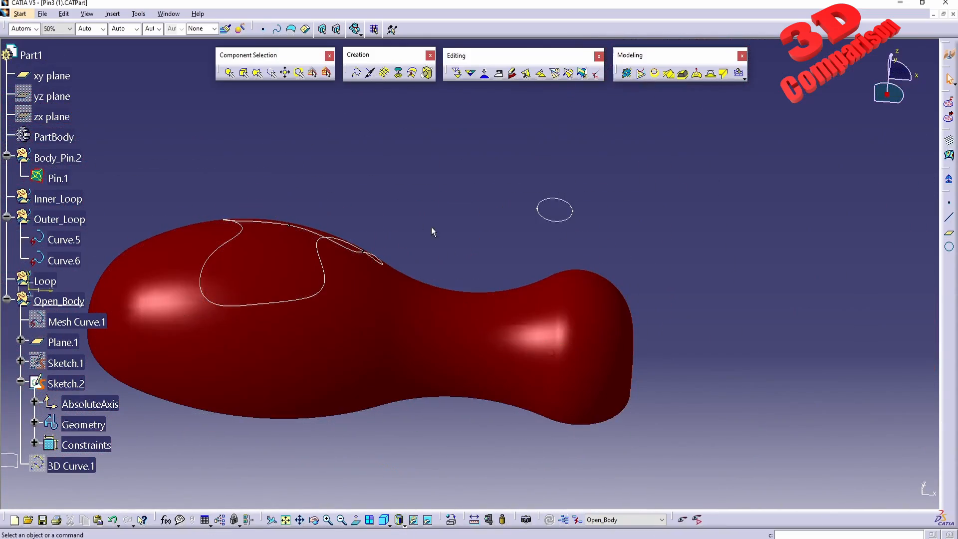
Step: Import the hand.stl mesh in Stl format with a scale factor of 100 and millimetre file units, and inspect the hand
left_click(948, 105)
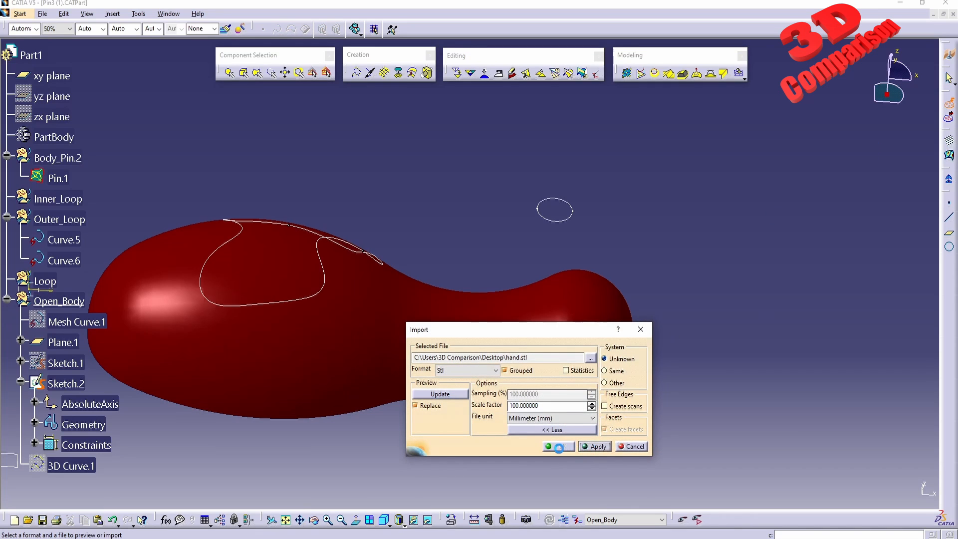
left_click(560, 450)
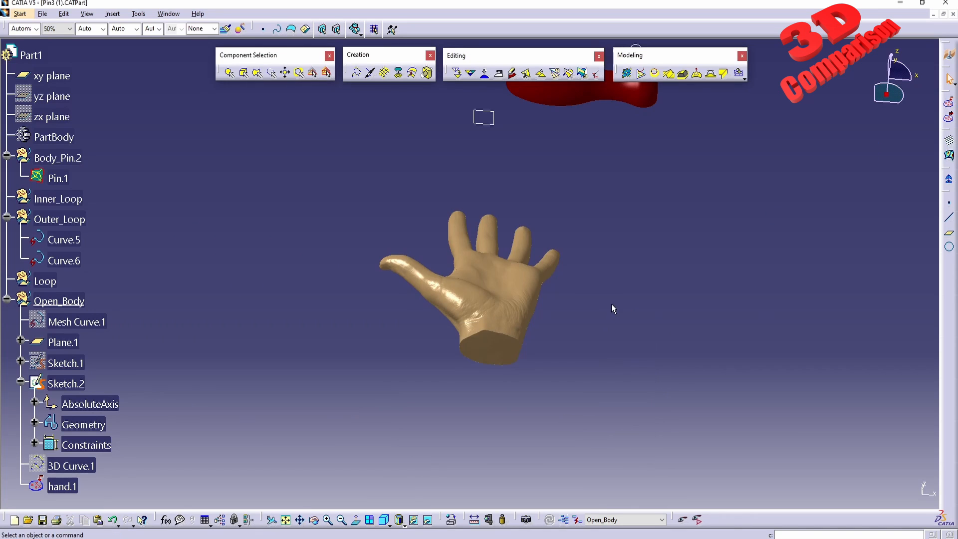
middle_click_drag(601, 334, 543, 356)
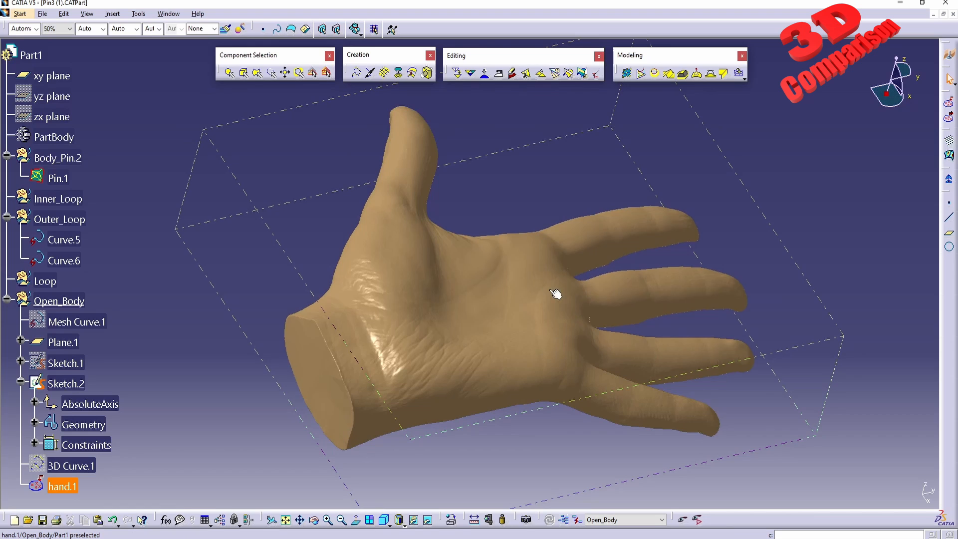
middle_click_drag(540, 329, 512, 355)
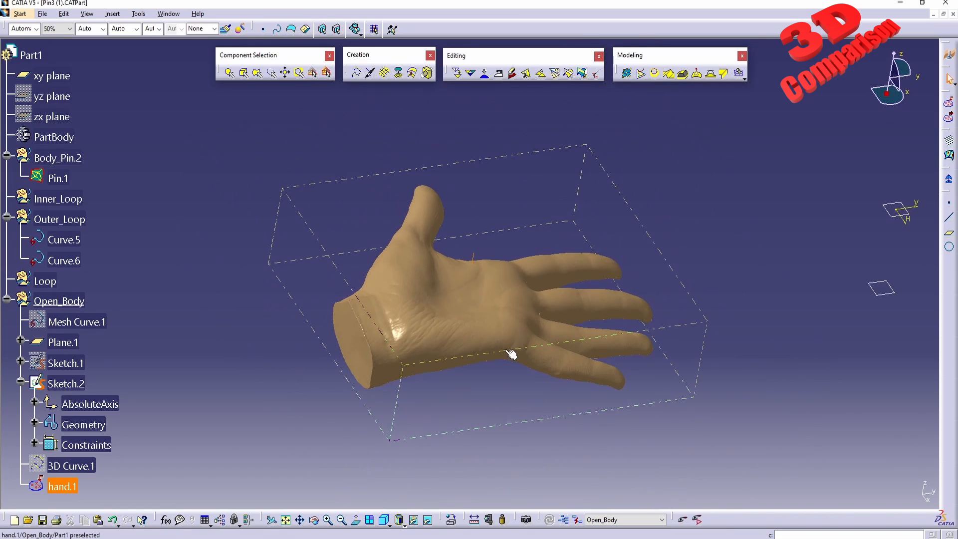
middle_click_drag(553, 311, 603, 358)
Step: Sketch a circle over the hand's palm on Plane.1 and leave the sketch
left_click(776, 343)
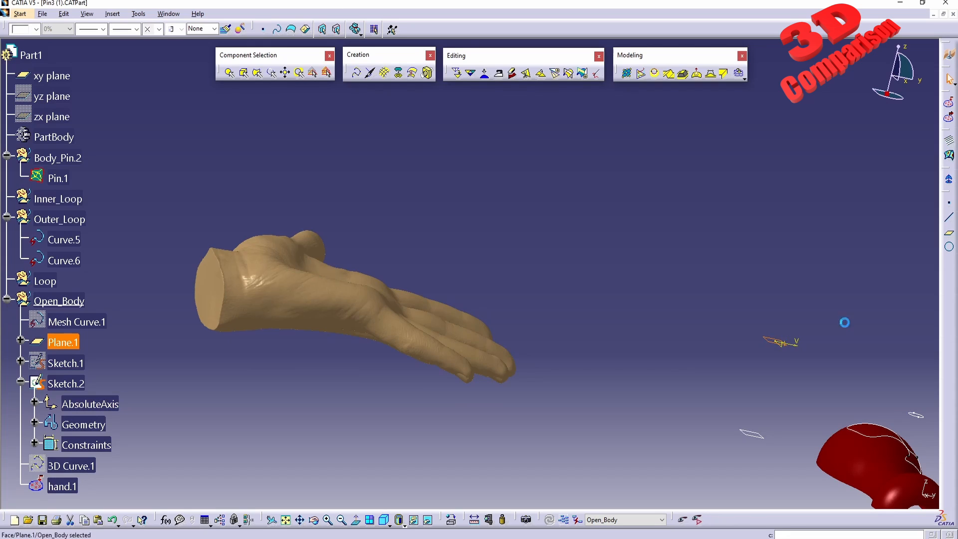
left_click(20, 13)
mouse_move(50, 39)
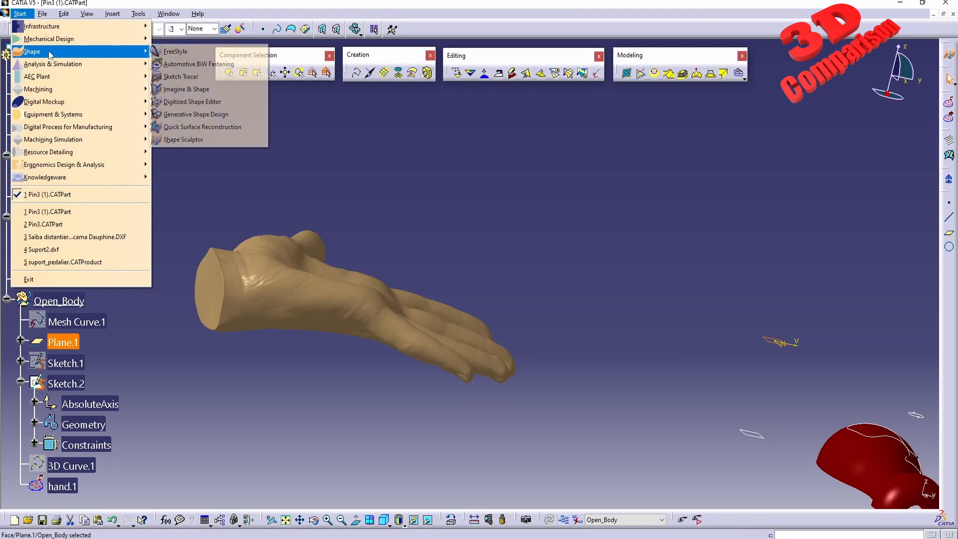
left_click(178, 39)
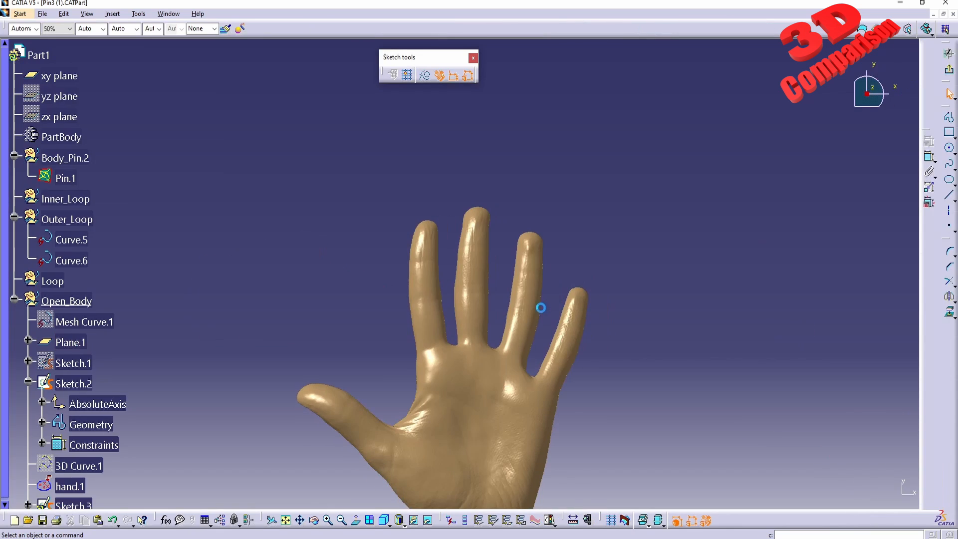
left_click(950, 148)
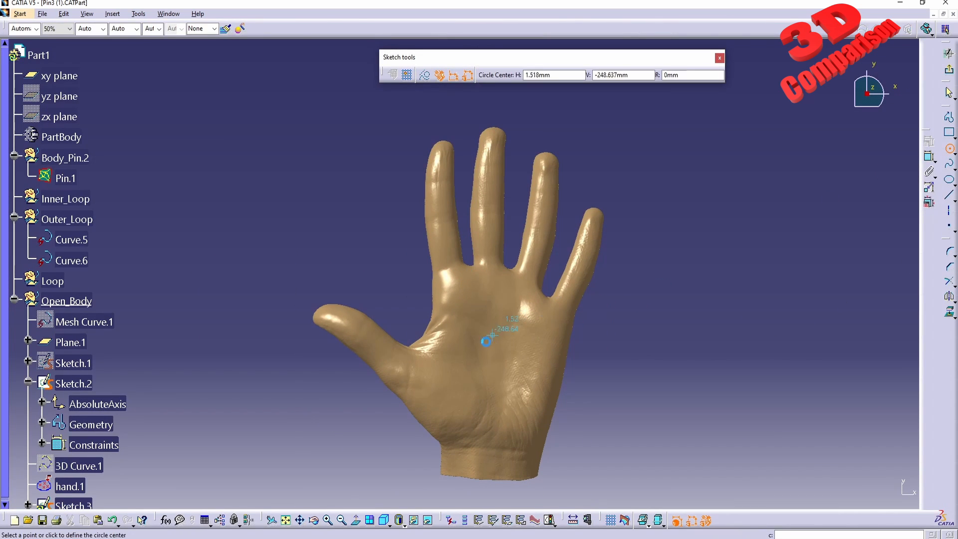
left_click(522, 325)
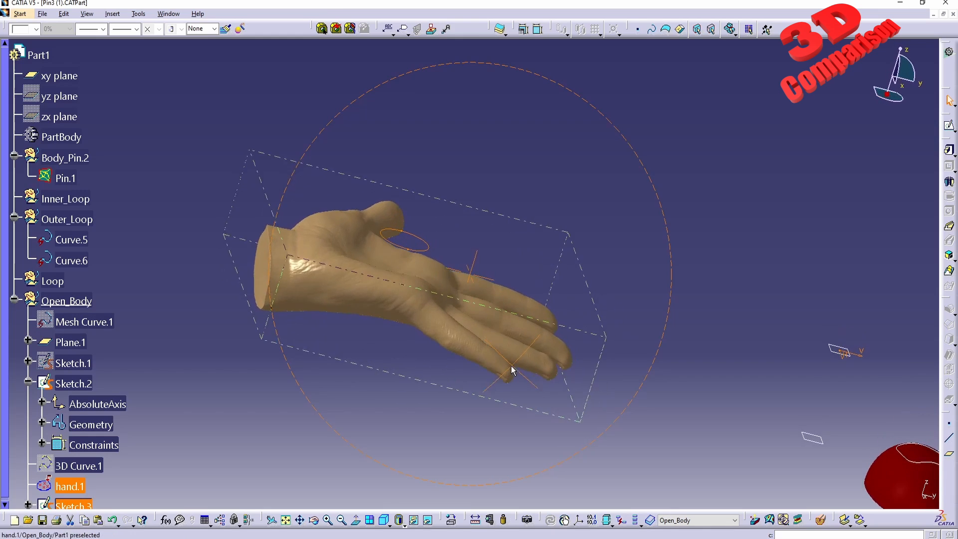
Step: Return to the Shape Sculptor workbench with the hand mesh and its circle sketch in view
left_click(20, 13)
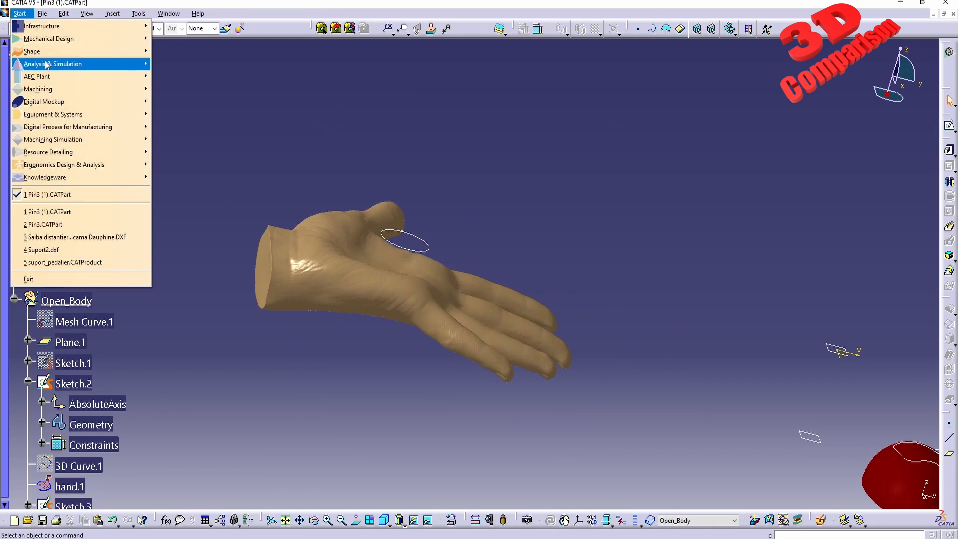
mouse_move(55, 51)
left_click(210, 131)
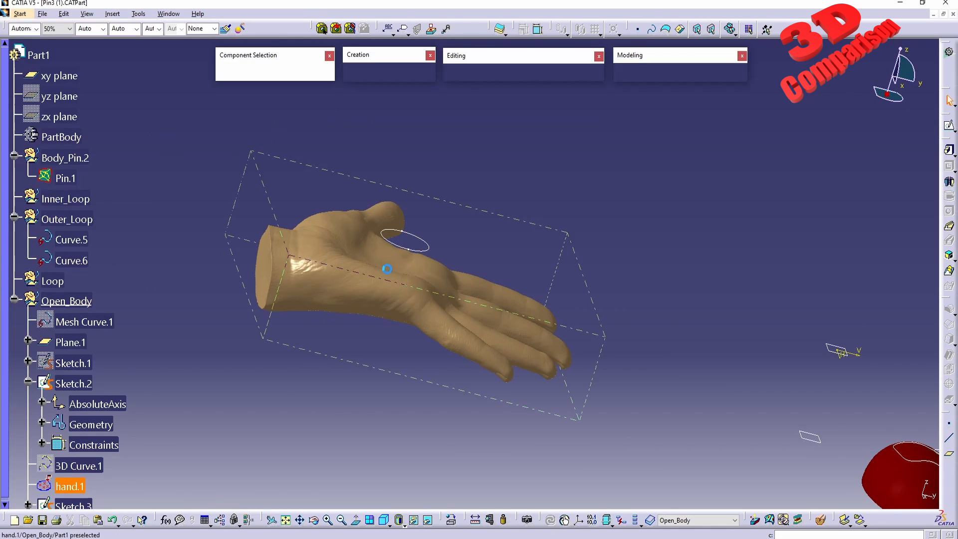
Step: Slice the hand.1 mesh with the circle sketched above the palm and apply the operation
mouse_move(387, 241)
middle_mouse_down()
mouse_move(399, 265)
mouse_move(434, 248)
middle_mouse_up()
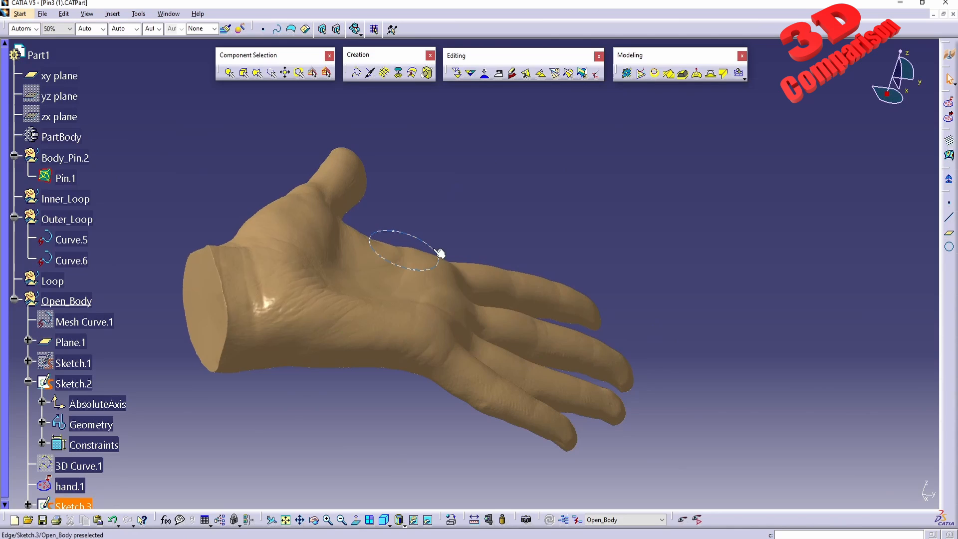
left_click(441, 306)
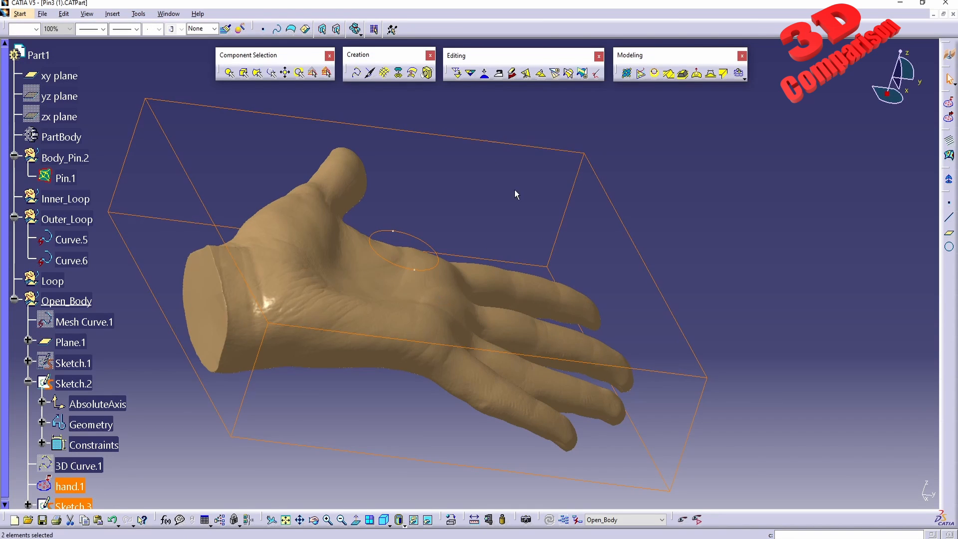
left_click(554, 77)
left_click(456, 289)
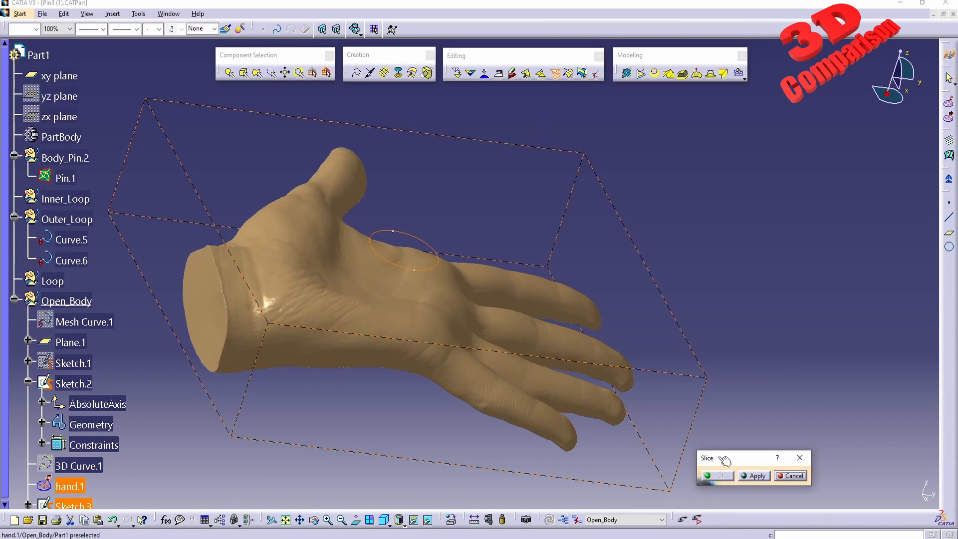
left_click(759, 475)
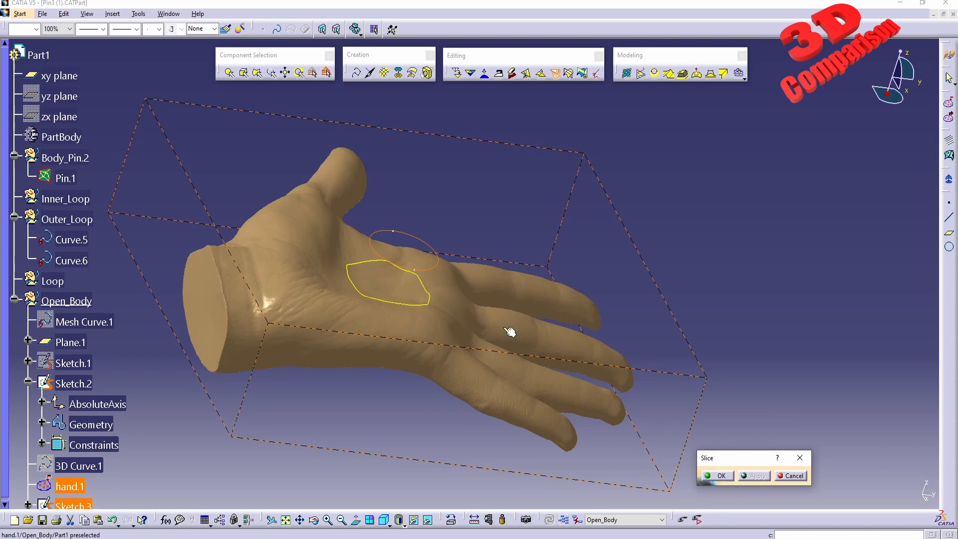
Step: Examine the slice boundary on the palm against the sketched circle in a normal view, and display the hand mesh in wireframe
middle_click_drag(435, 295, 446, 337)
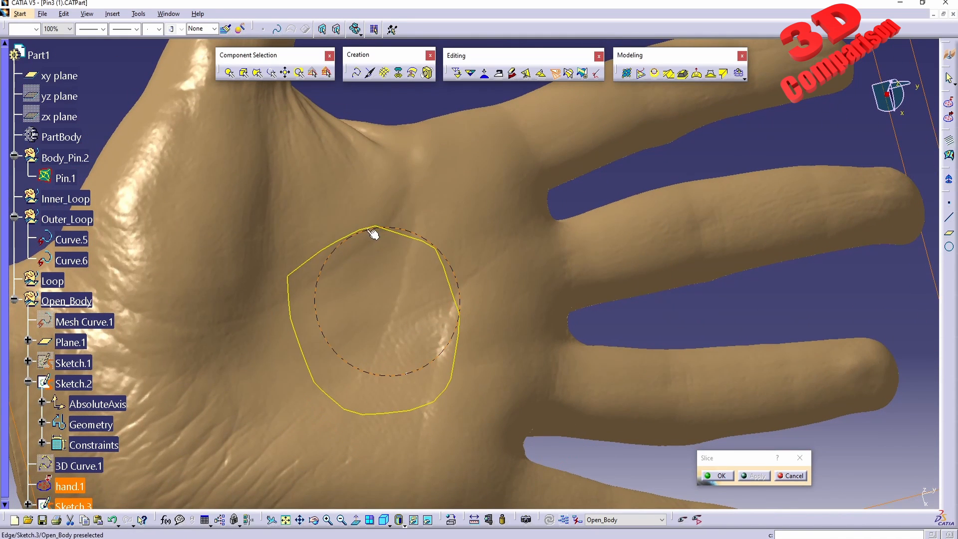
left_click(392, 528)
left_click(400, 504)
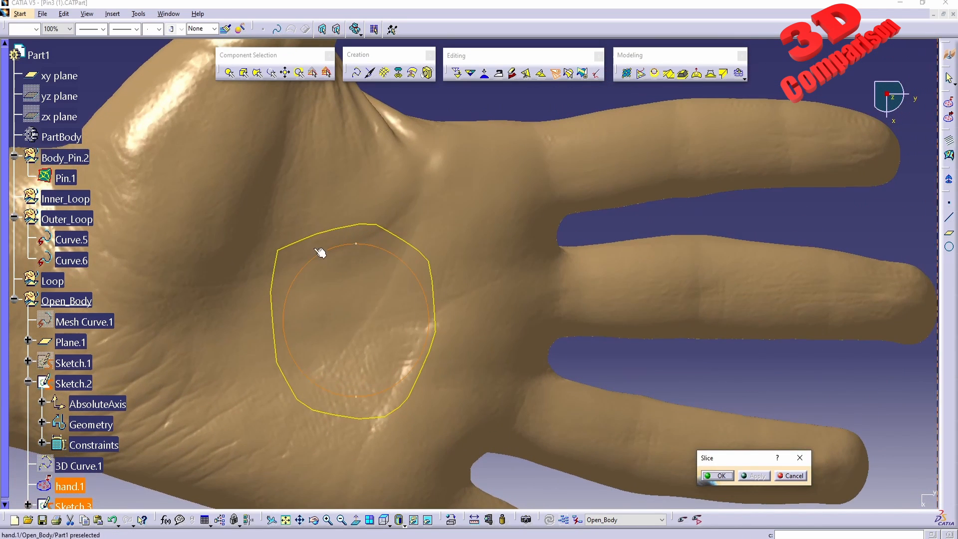
middle_click_drag(347, 309, 398, 301)
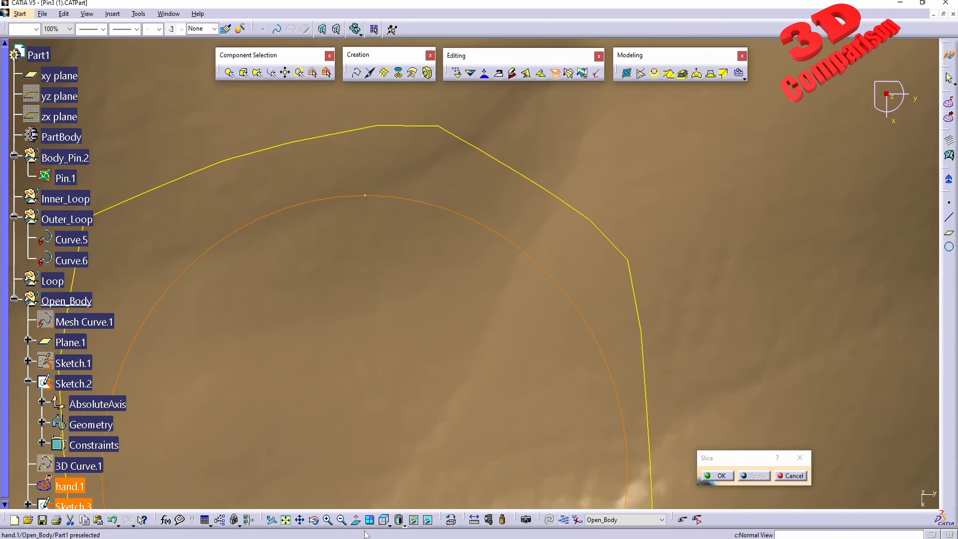
left_click(383, 520)
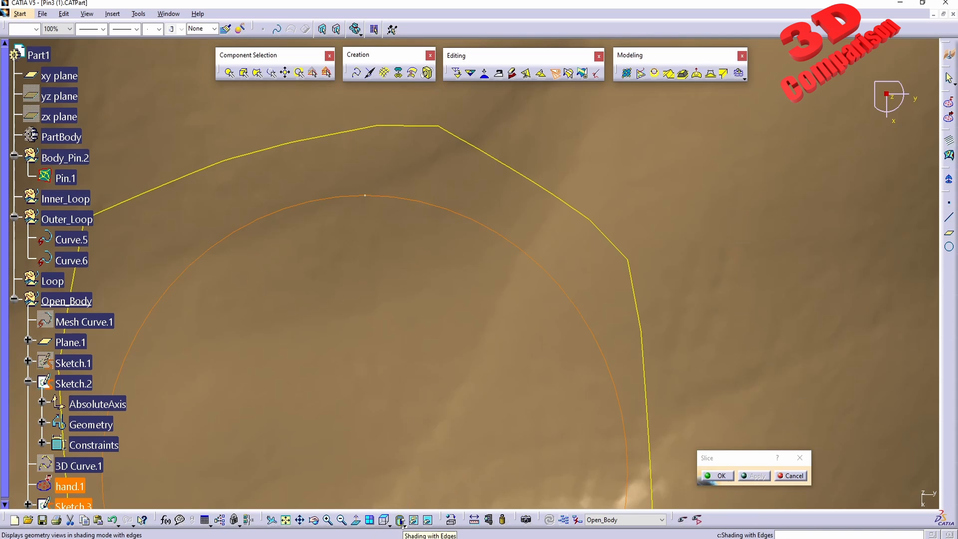
left_click(403, 525)
left_click(410, 517)
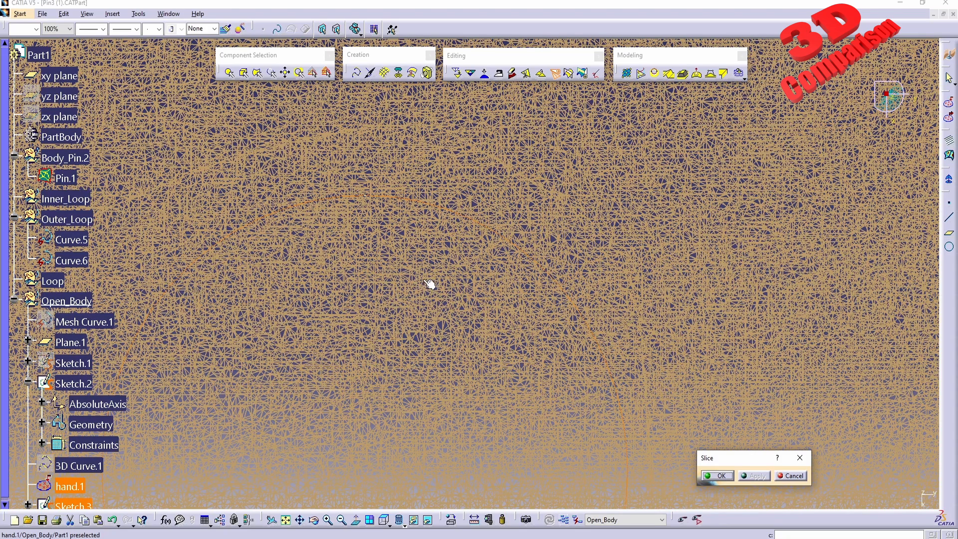
Step: Display the hand mesh shaded with edges and confirm the circle slice on the palm
left_click(400, 520)
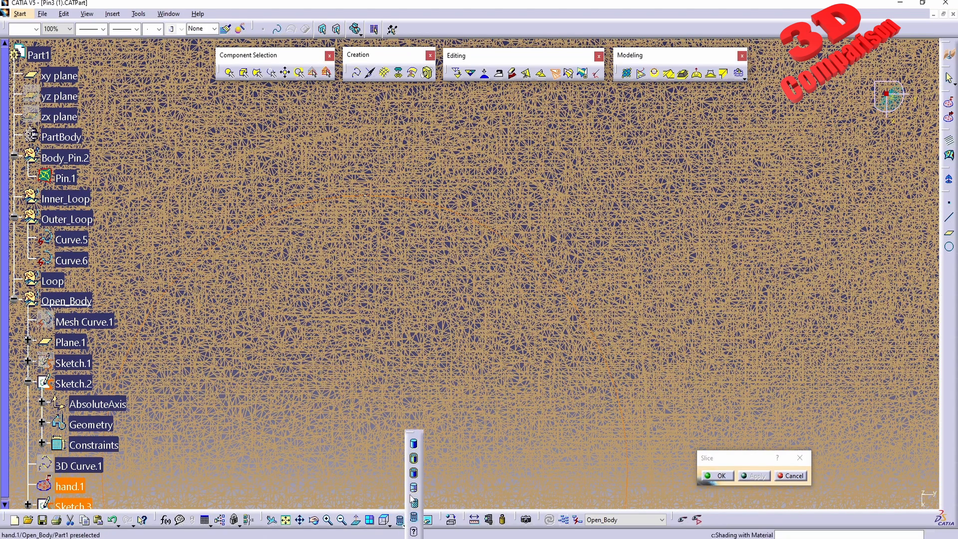
left_click(414, 459)
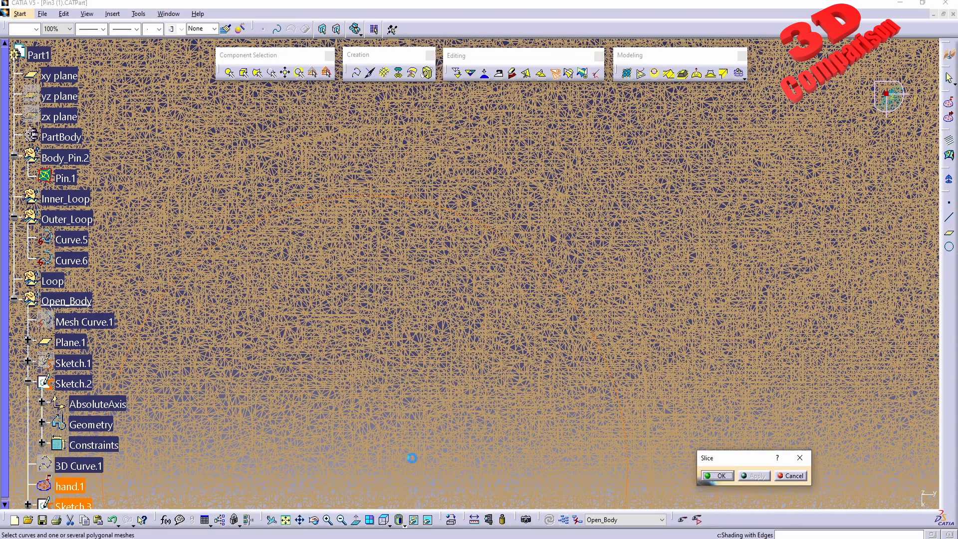
middle_click_drag(473, 282, 546, 266)
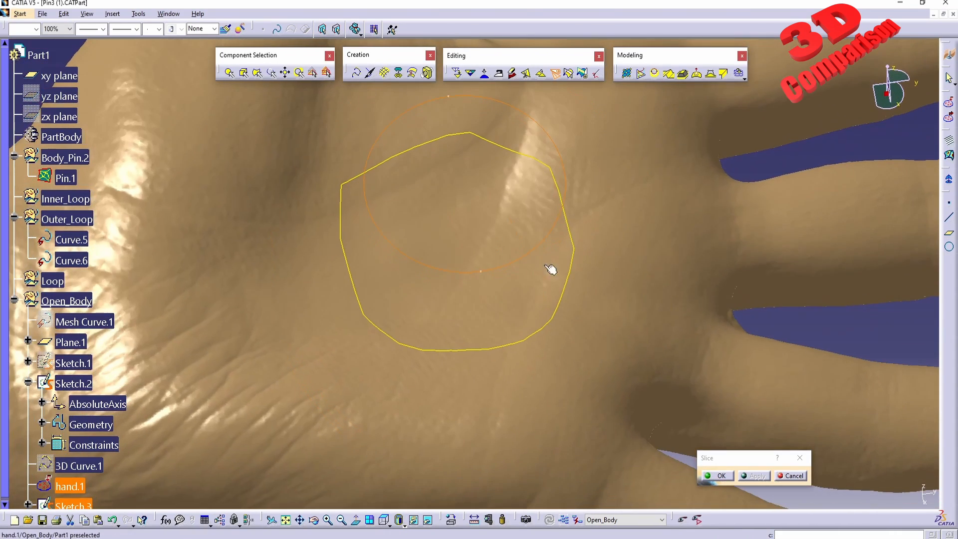
left_click(720, 477)
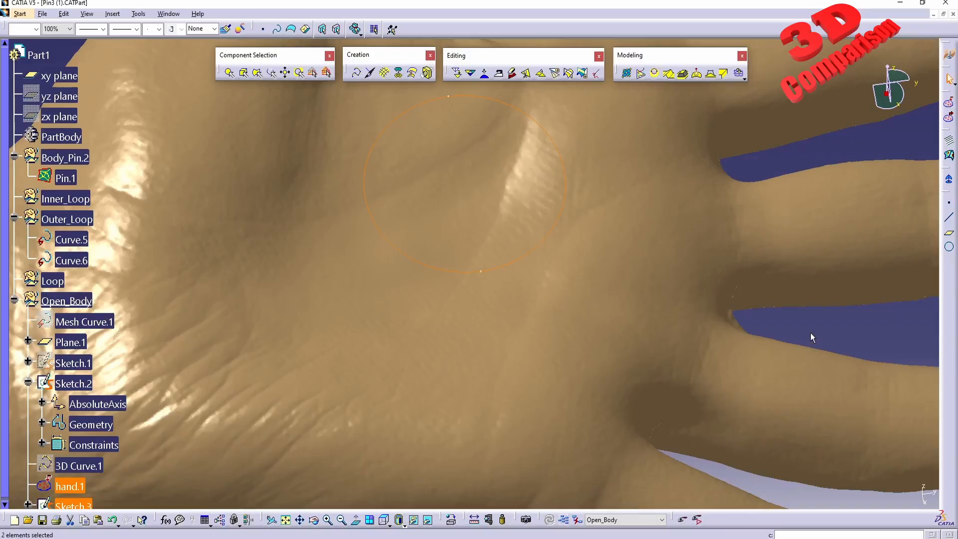
mouse_move(603, 310)
middle_mouse_down()
mouse_move(528, 370)
mouse_move(466, 457)
middle_mouse_up()
left_click(466, 458)
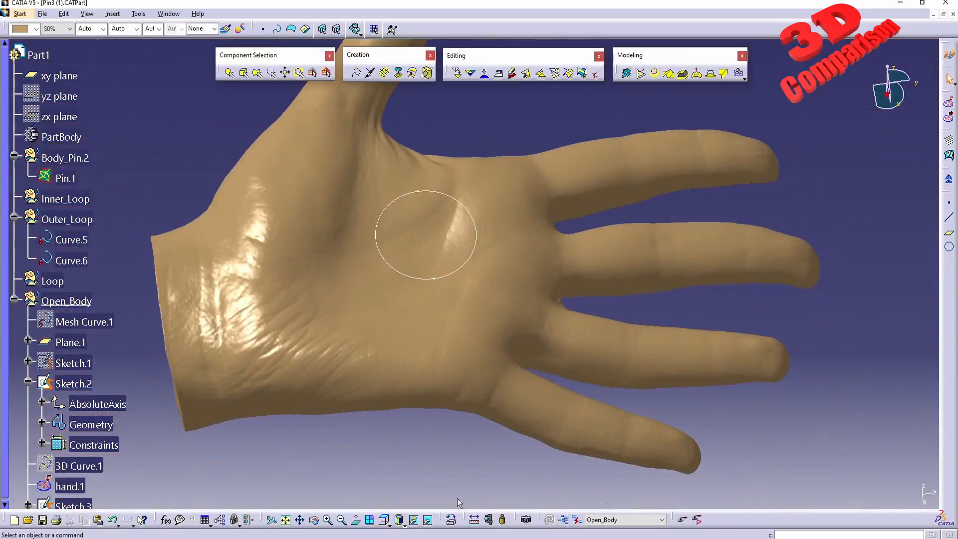
Step: Show the sliced hand in wireframe and examine the mesh triangles inside and around the circle on the palm
left_click(404, 525)
left_click(414, 521)
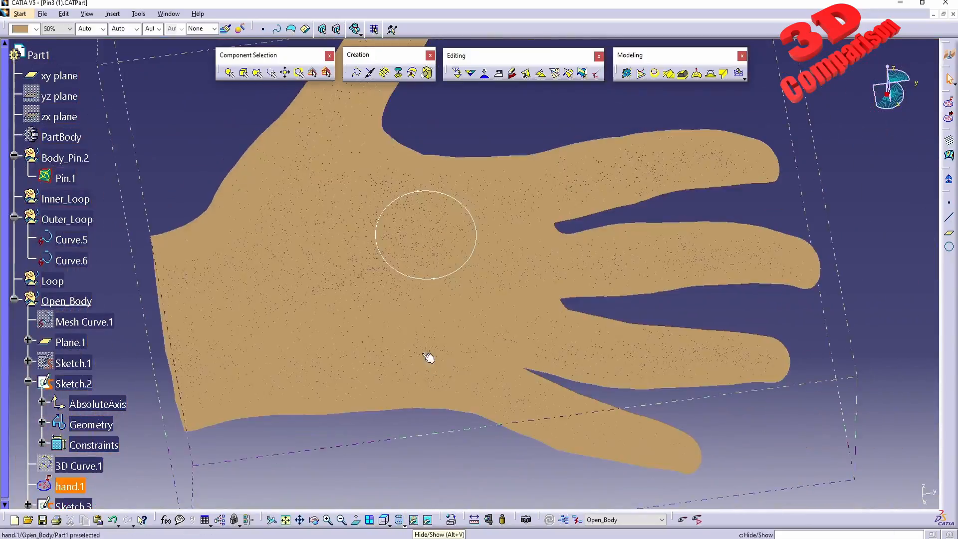
middle_click_drag(429, 359, 521, 205)
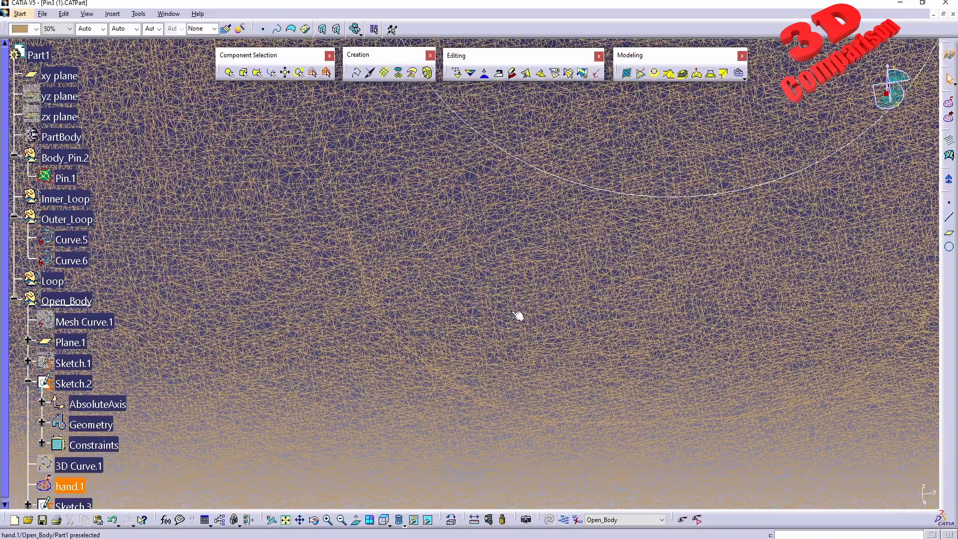
middle_click_drag(443, 342, 377, 236)
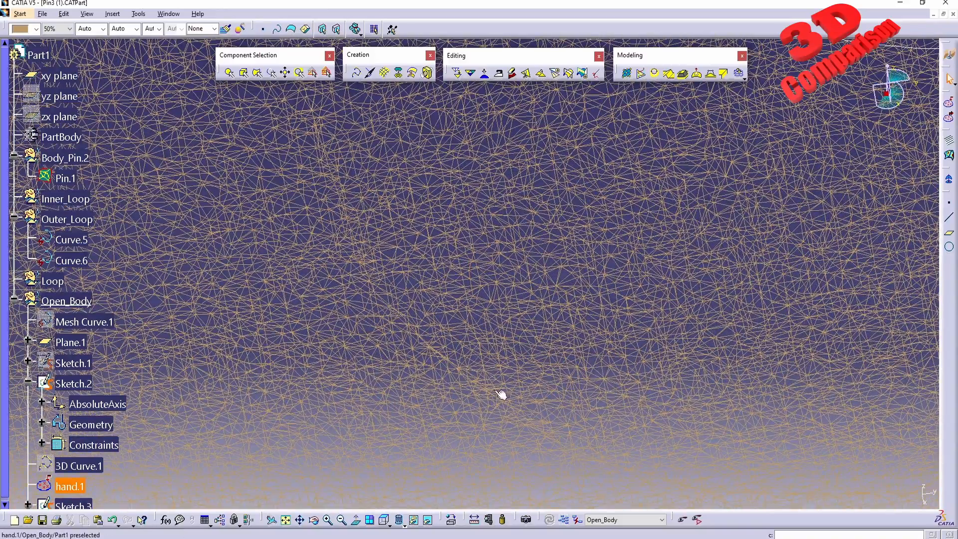
middle_click_drag(388, 178, 381, 341)
middle_click_drag(334, 206, 394, 273)
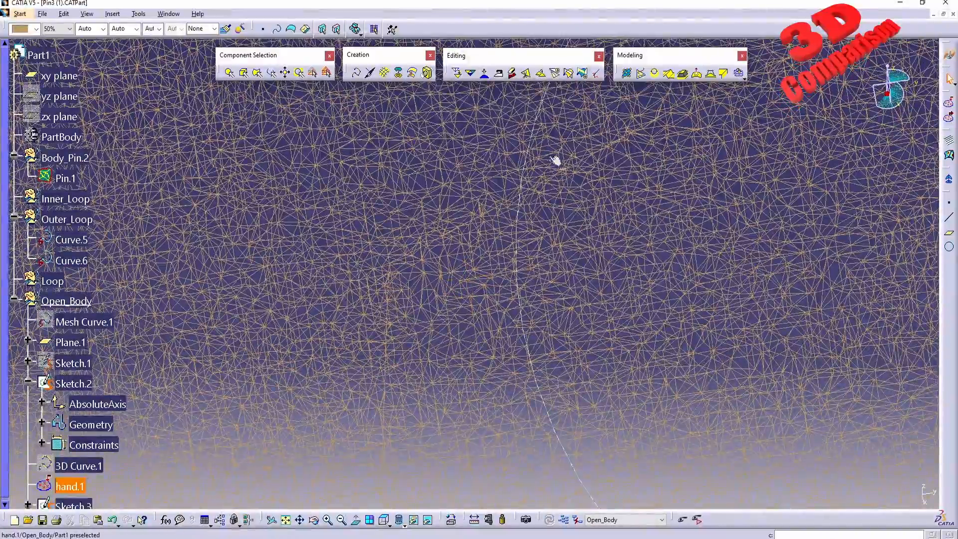
middle_click_drag(556, 160, 525, 267)
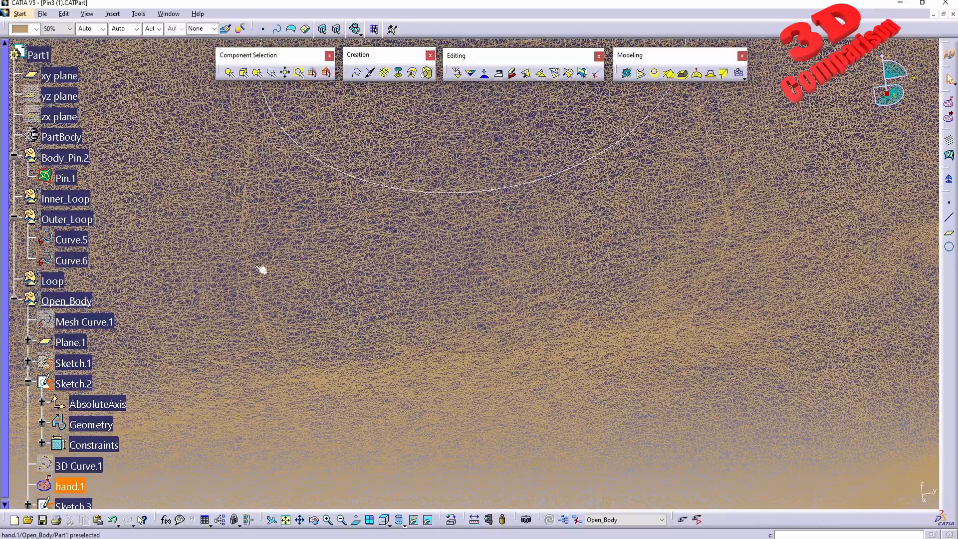
middle_click_drag(261, 270, 544, 379)
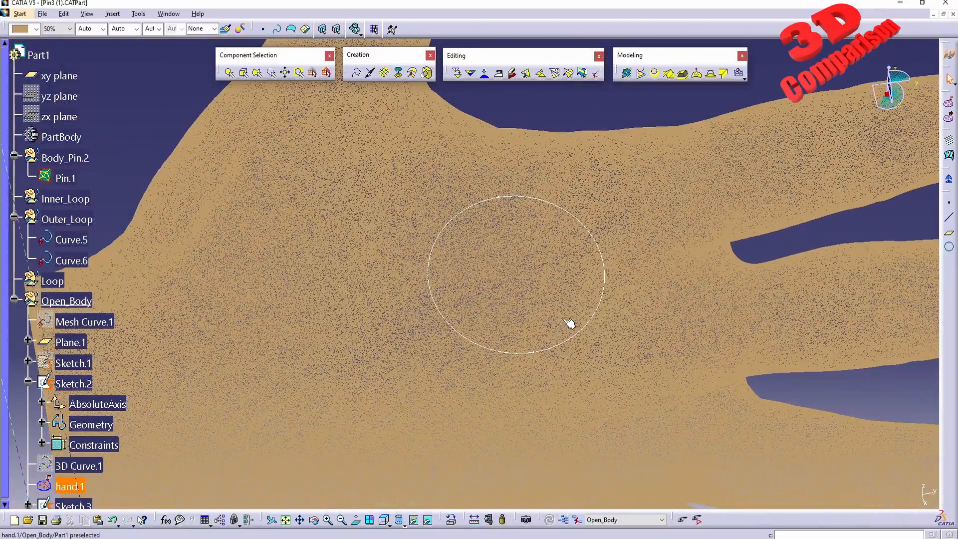
Step: Return the hand to shading with edges and bring the whole hand and the reference planes into view
left_click(405, 525)
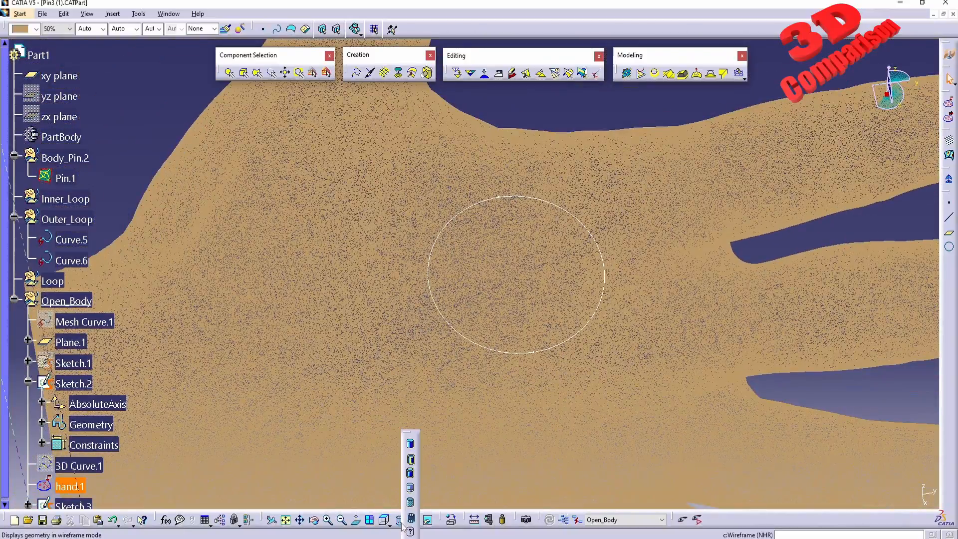
left_click(412, 463)
middle_click_drag(509, 366, 558, 349)
middle_click_drag(619, 252, 491, 326)
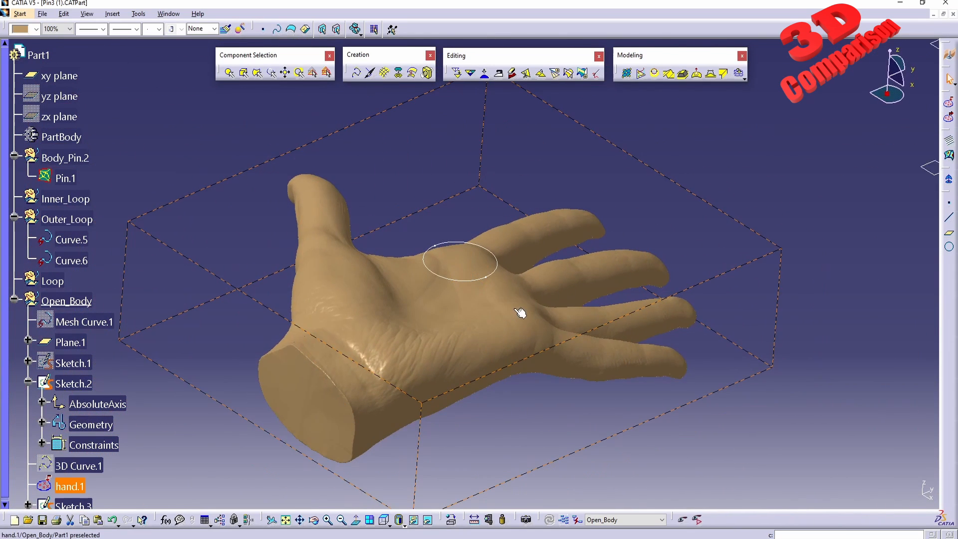
middle_click_drag(672, 324, 547, 395)
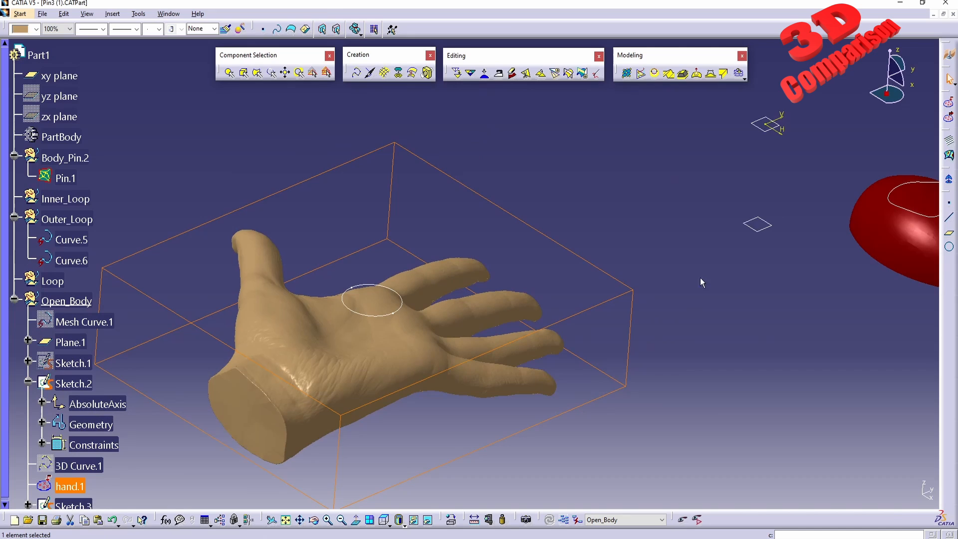
Step: Select the xy plane as the sketch support and switch to the Part Design workbench
left_click(764, 223)
left_click(20, 14)
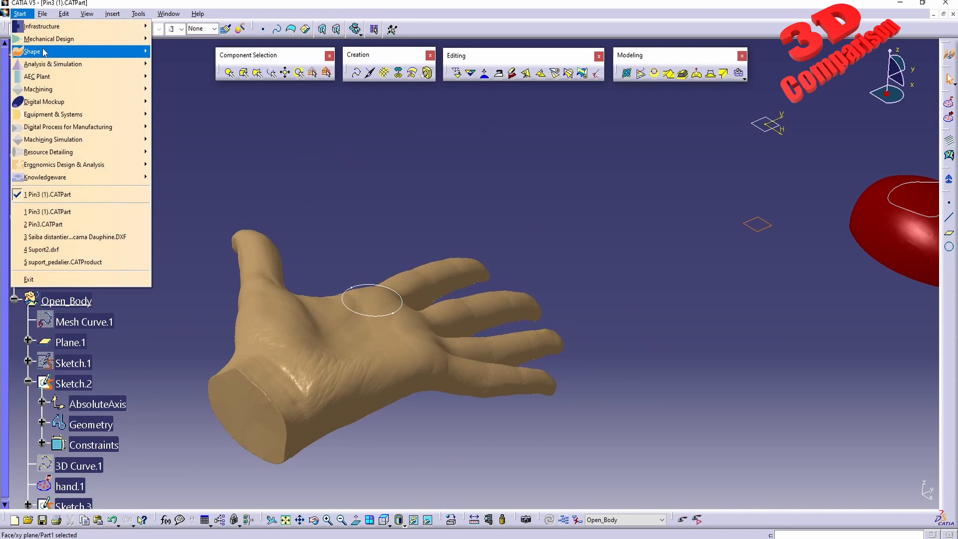
mouse_move(87, 40)
left_click(175, 39)
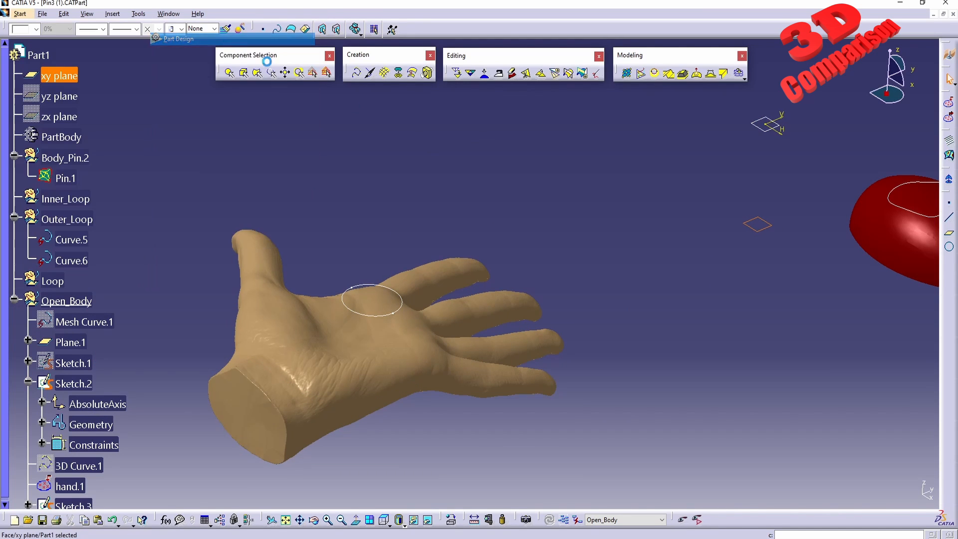
Step: Sketch a rectangle across the base of the palm on the xy plane and leave the sketch
left_click(943, 132)
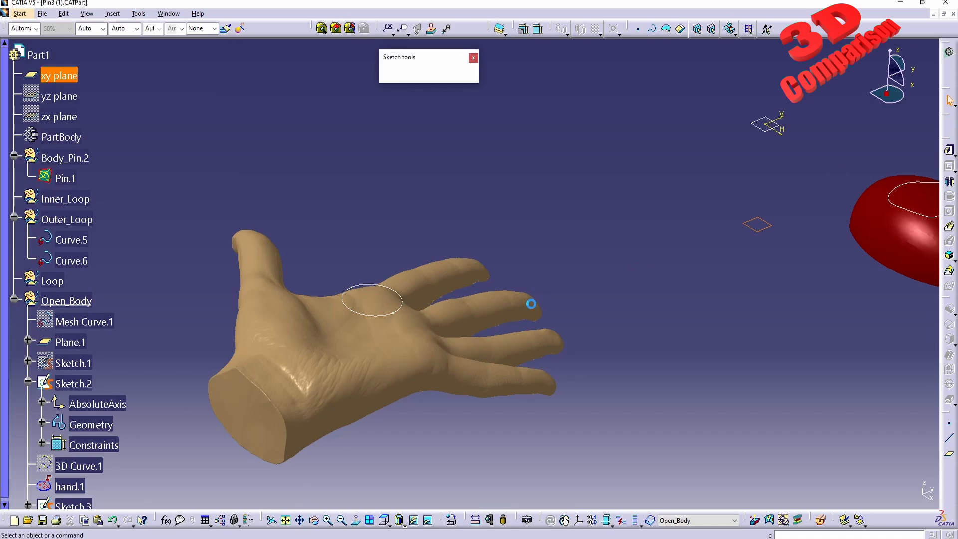
middle_click_drag(568, 254, 564, 234)
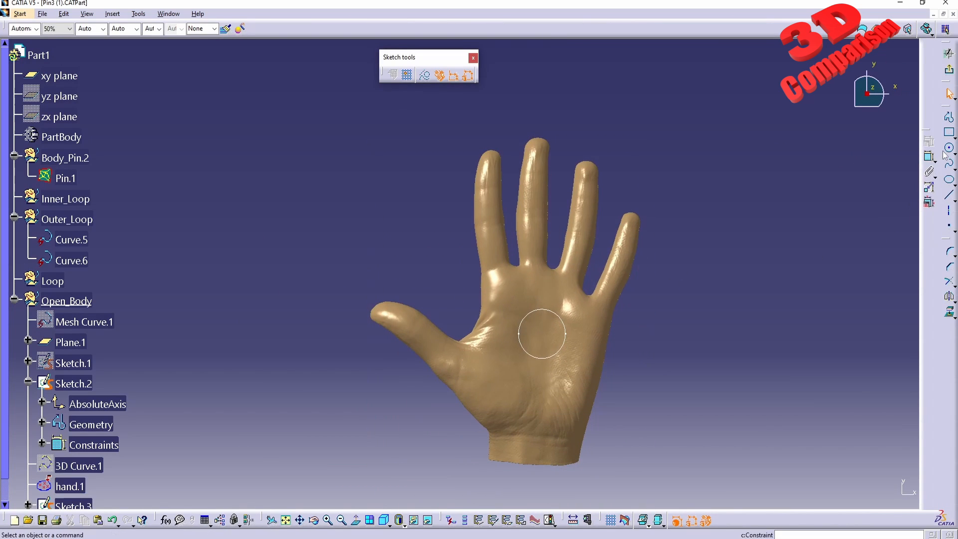
left_click(950, 133)
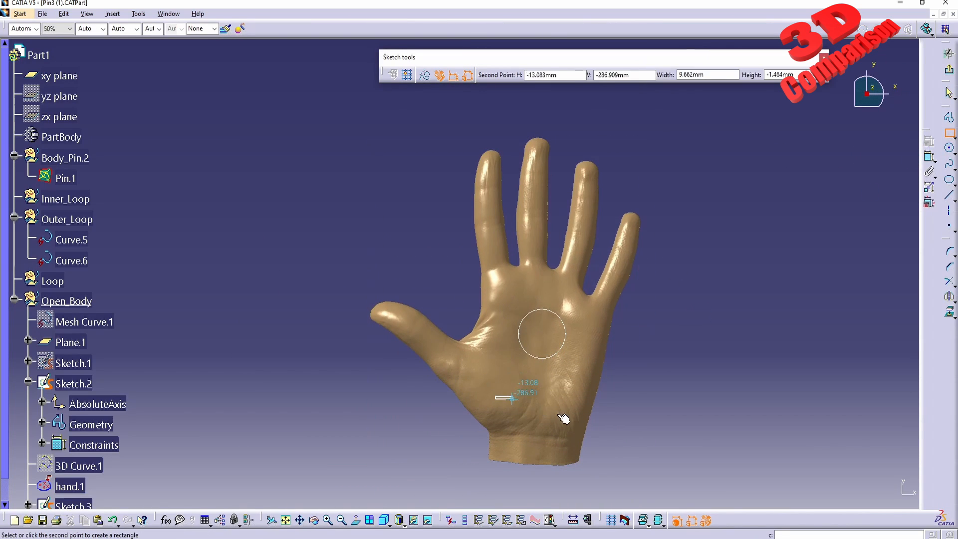
left_click(496, 397)
left_click(568, 421)
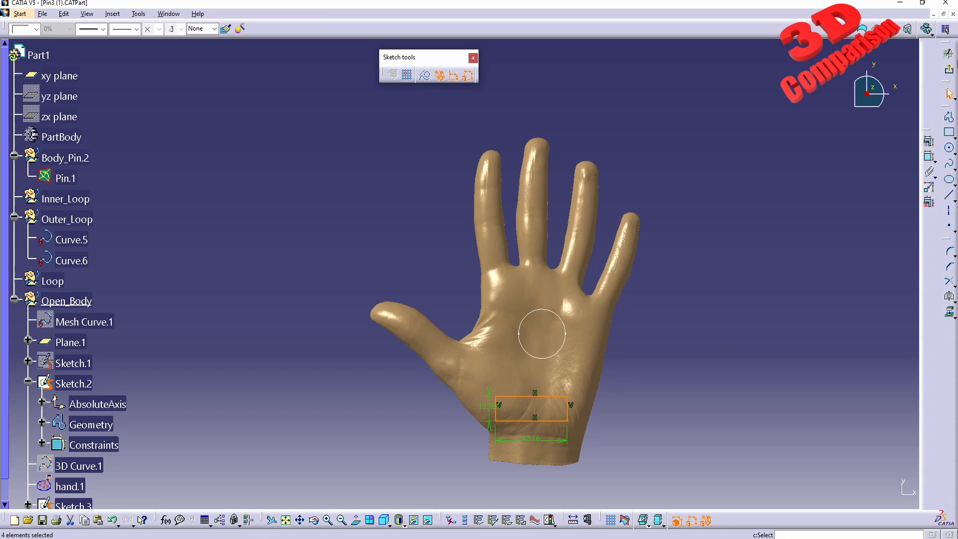
left_click(951, 55)
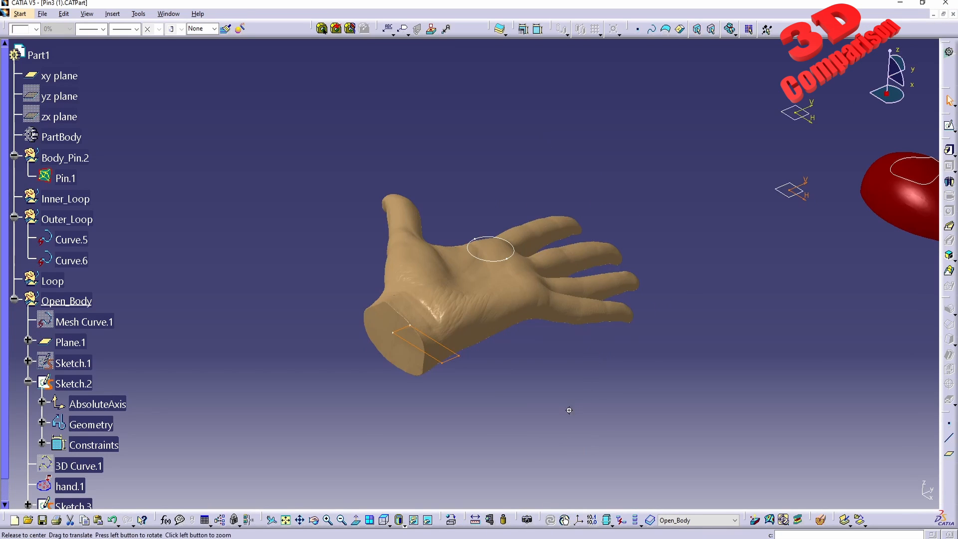
Step: Inspect the rectangle's position relative to the hand and delete its sketch on the xy plane
middle_click_drag(570, 410, 514, 358)
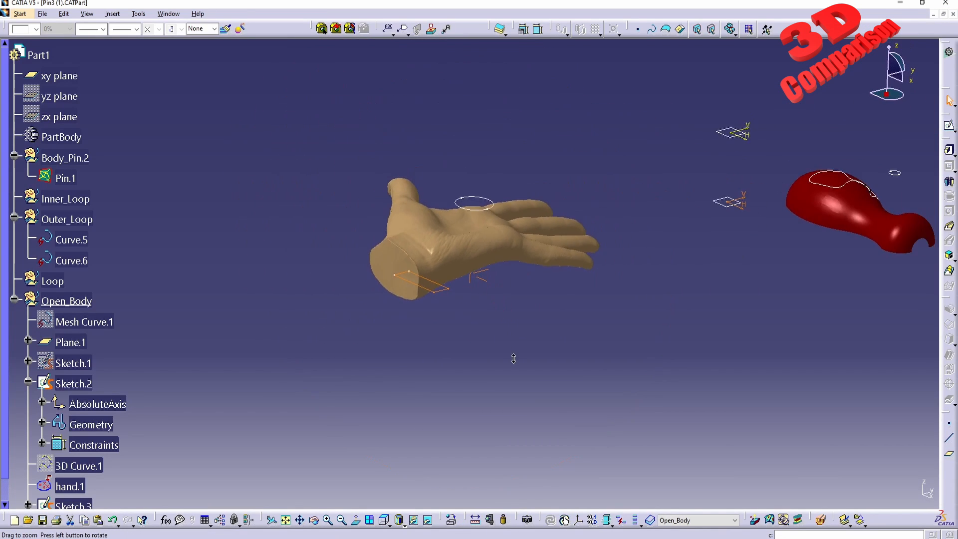
middle_click_drag(565, 314, 466, 378)
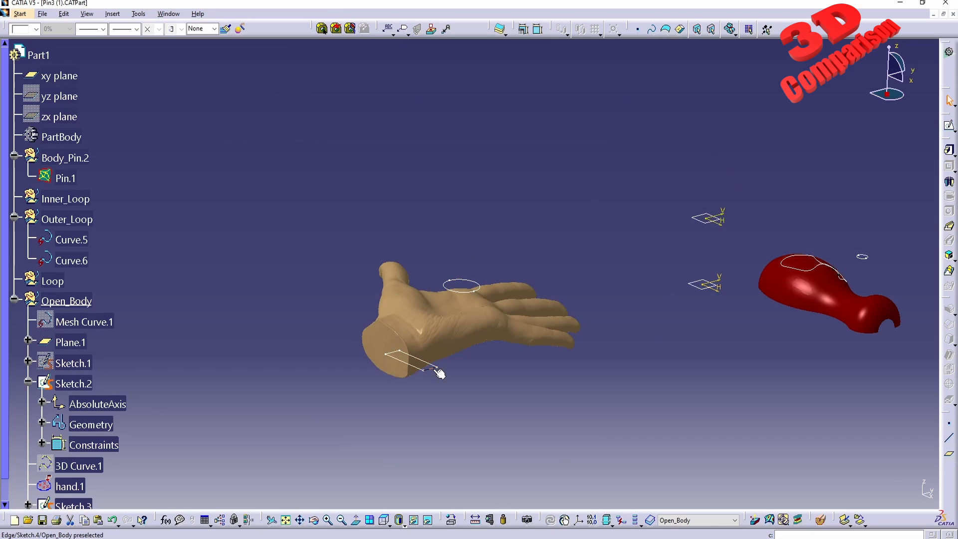
key("Delete")
Step: Sketch a rectangle about 29 by 16 mm over the hand's wrist area on Plane.1 and leave the sketch
left_click(713, 223)
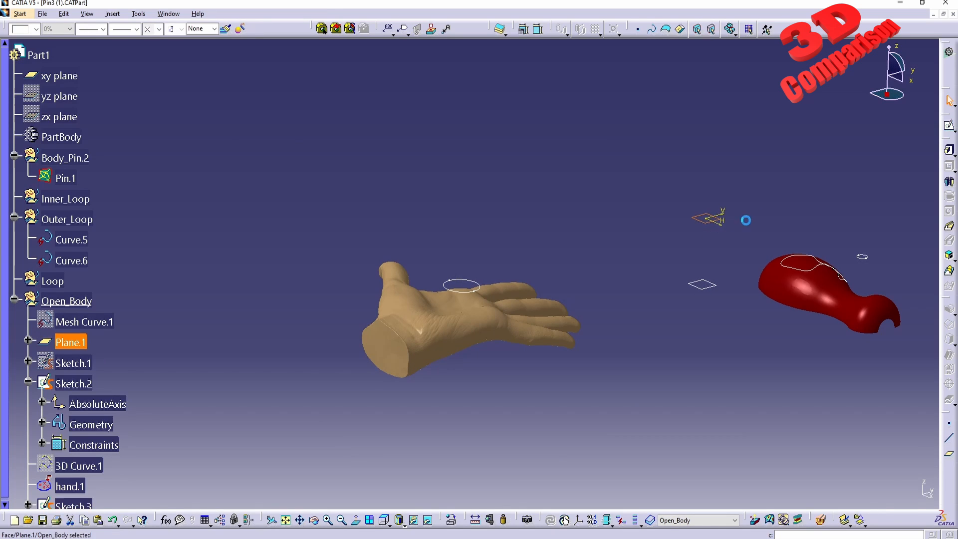
left_click(948, 125)
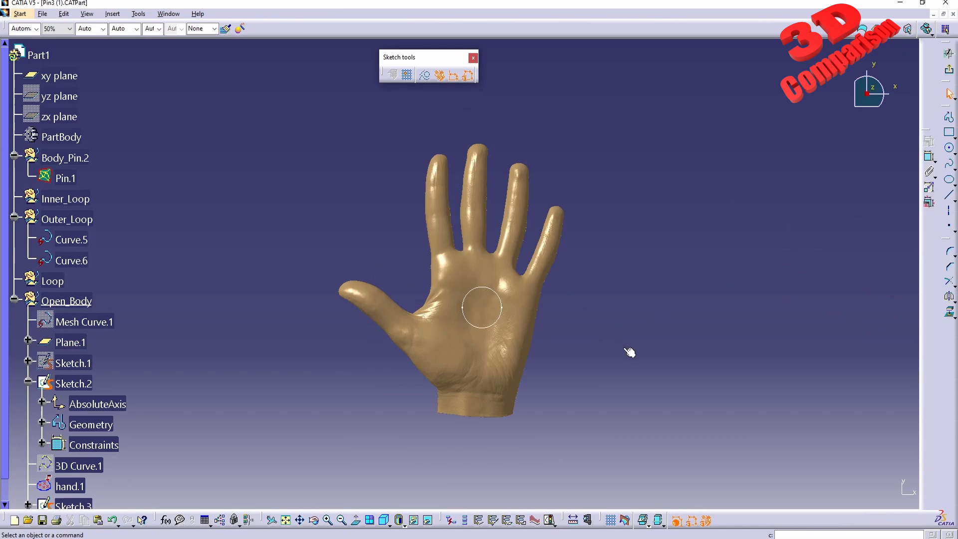
left_click(950, 132)
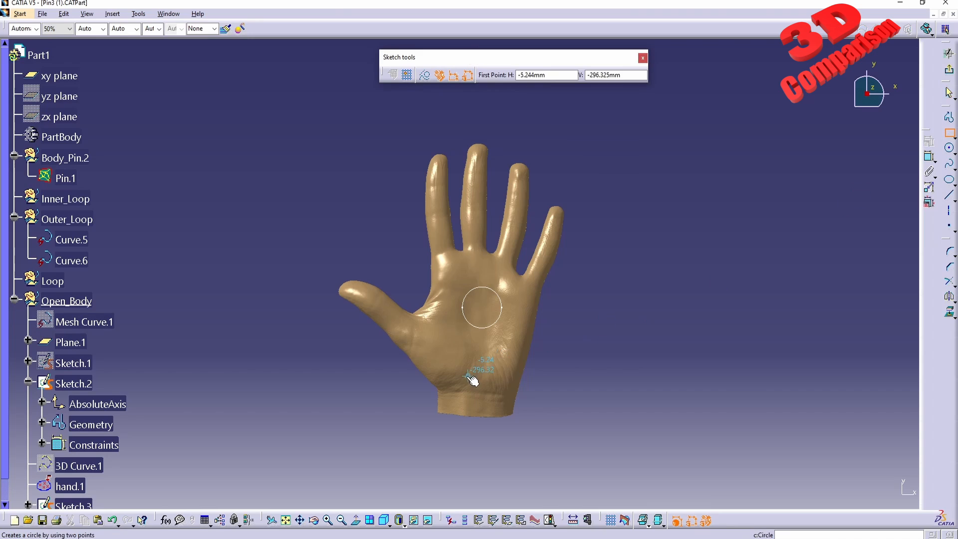
left_click(458, 378)
left_click(496, 400)
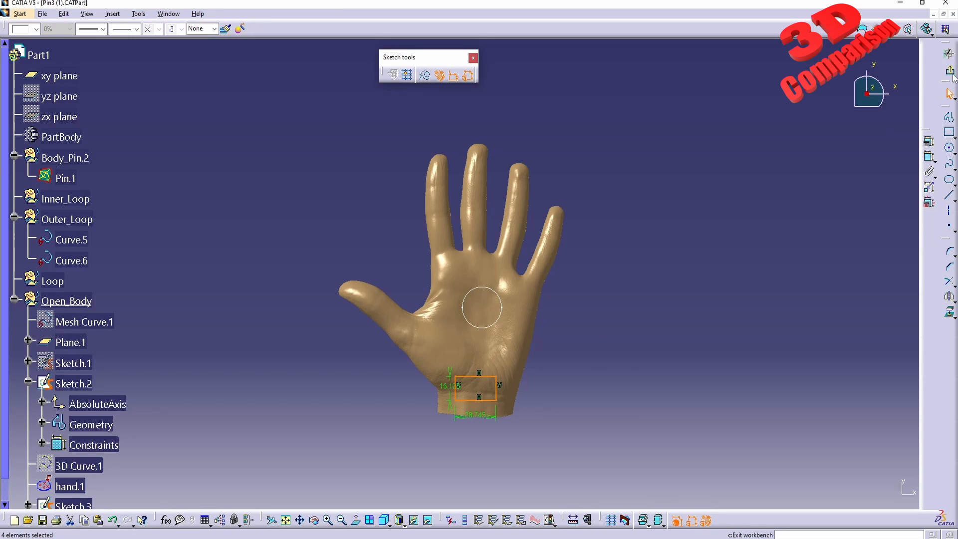
left_click(951, 73)
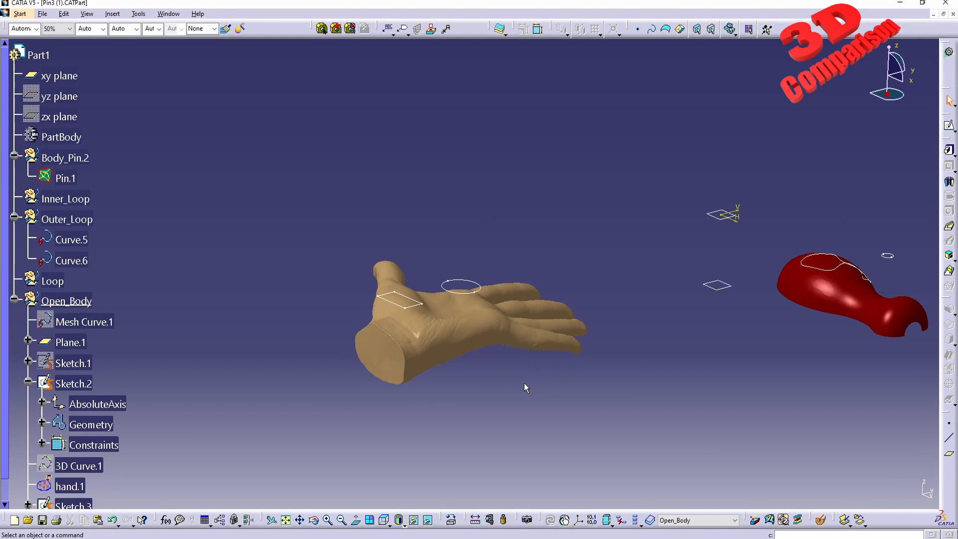
Step: Return to the Shape Sculptor workbench with the rectangle sketch above the wrist
left_click(20, 14)
mouse_move(100, 54)
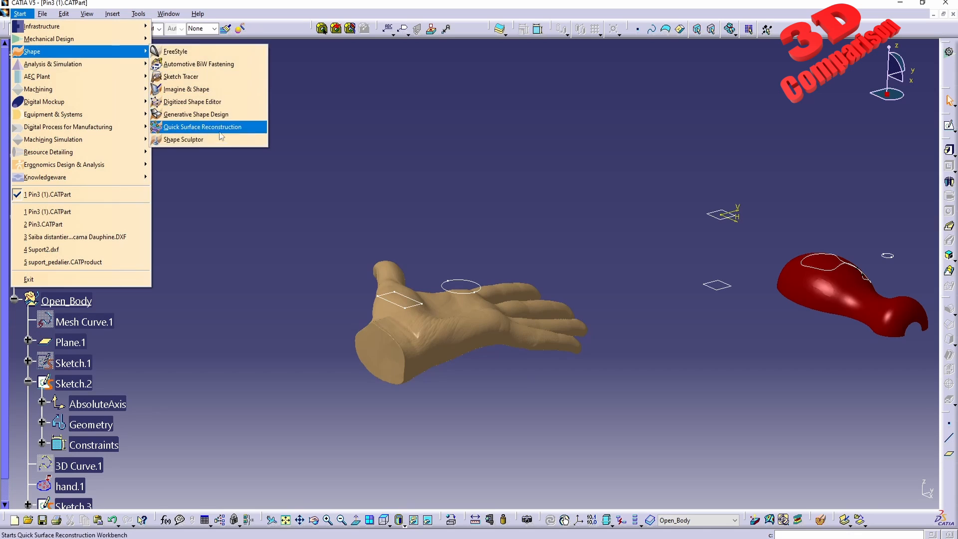
left_click(213, 141)
Step: Slice the hand.1 mesh with the rectangle sketch on Plane.1, check the projected boundary and confirm the operation
mouse_move(503, 368)
middle_mouse_down()
mouse_move(574, 331)
mouse_move(604, 190)
middle_mouse_up()
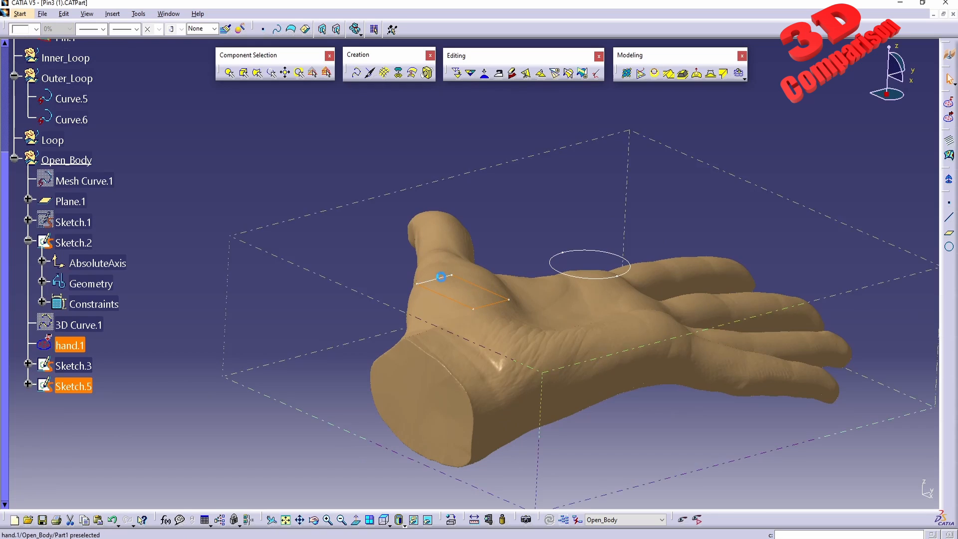
left_click(504, 370)
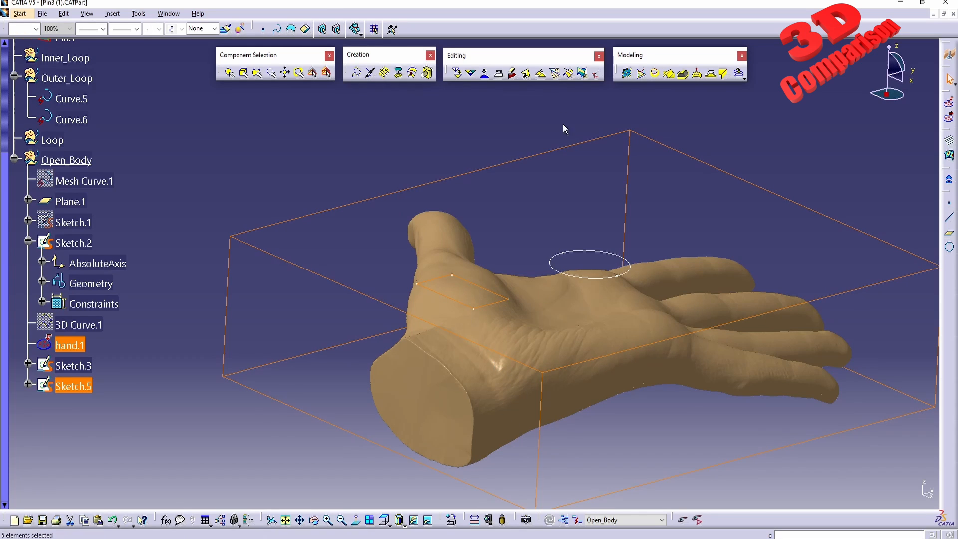
left_click(556, 74)
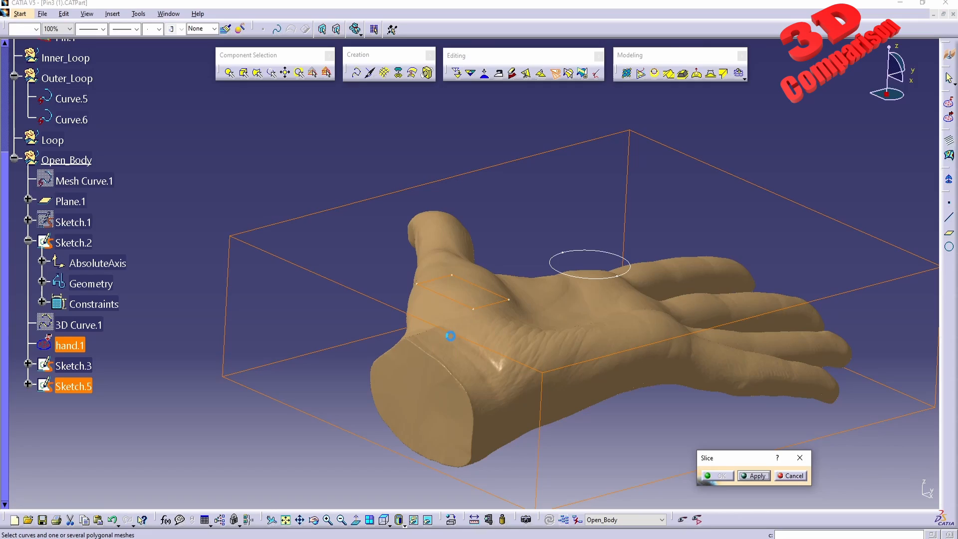
middle_click_drag(497, 353, 536, 300)
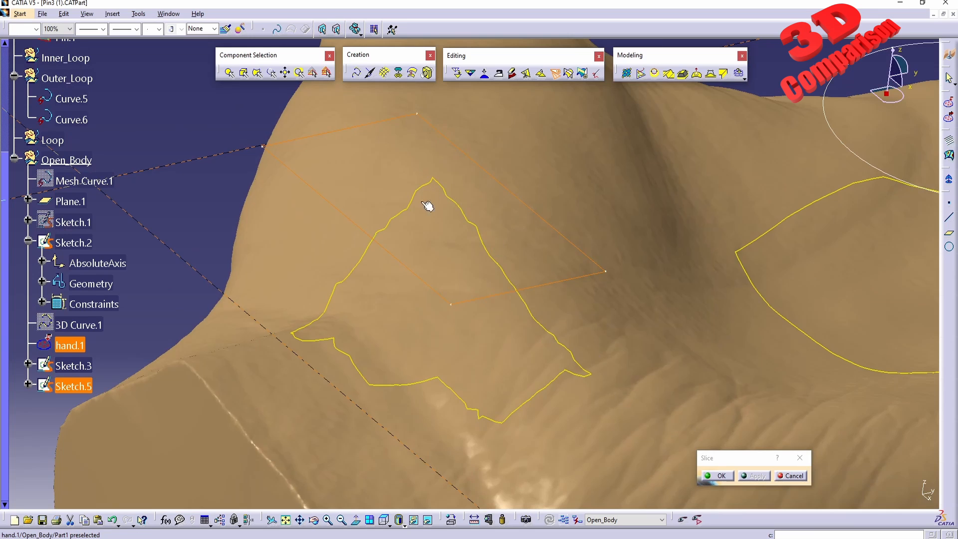
left_click(722, 475)
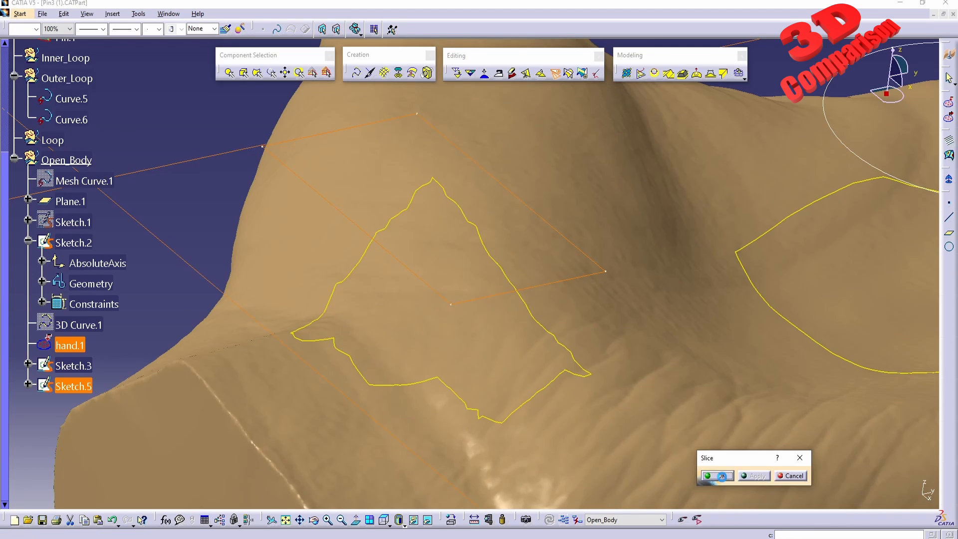
middle_click_drag(609, 296, 501, 487)
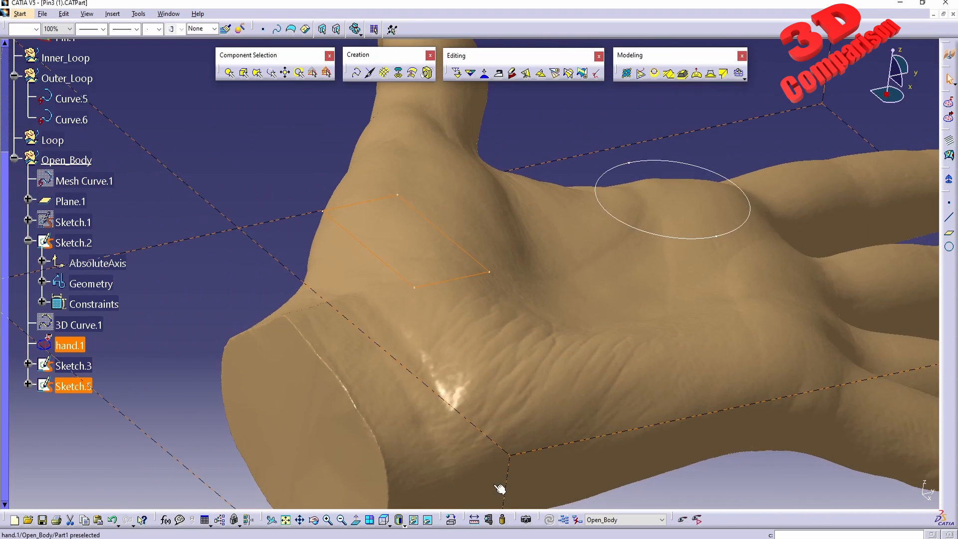
Step: Examine the hand mesh's triangles around the rectangle and circle sketches in wireframe display and restore the shaded display
left_click(403, 526)
left_click(411, 518)
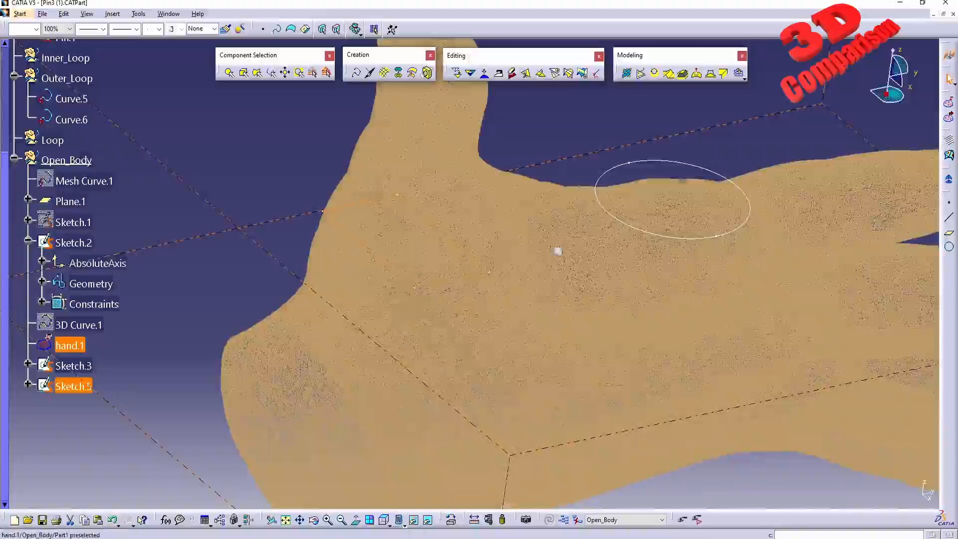
middle_click_drag(558, 250, 557, 196)
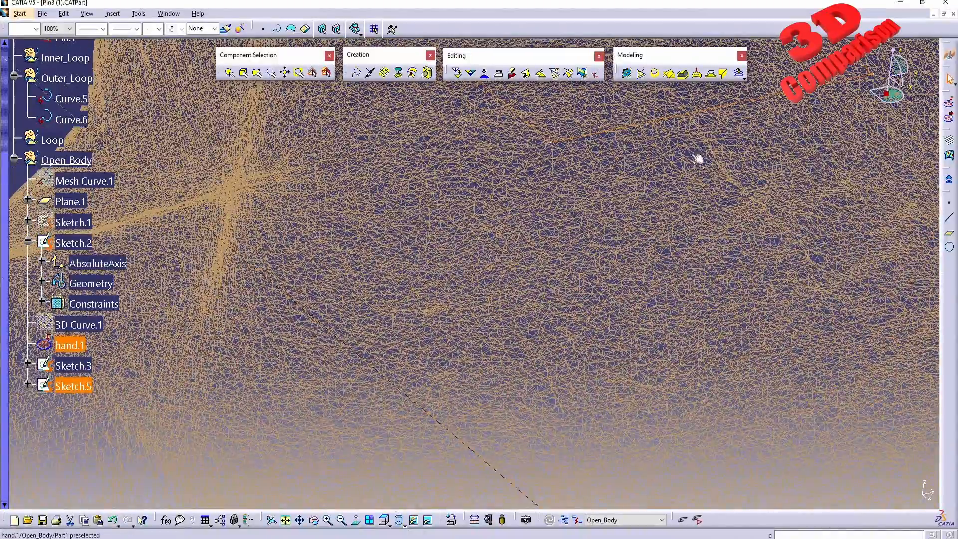
mouse_move(445, 412)
middle_mouse_down()
mouse_move(505, 280)
mouse_move(507, 319)
mouse_move(648, 272)
mouse_move(506, 368)
mouse_move(396, 312)
mouse_move(394, 287)
mouse_move(532, 304)
mouse_move(470, 382)
mouse_move(498, 368)
mouse_move(550, 298)
mouse_move(542, 249)
mouse_move(522, 300)
mouse_move(508, 308)
middle_mouse_up()
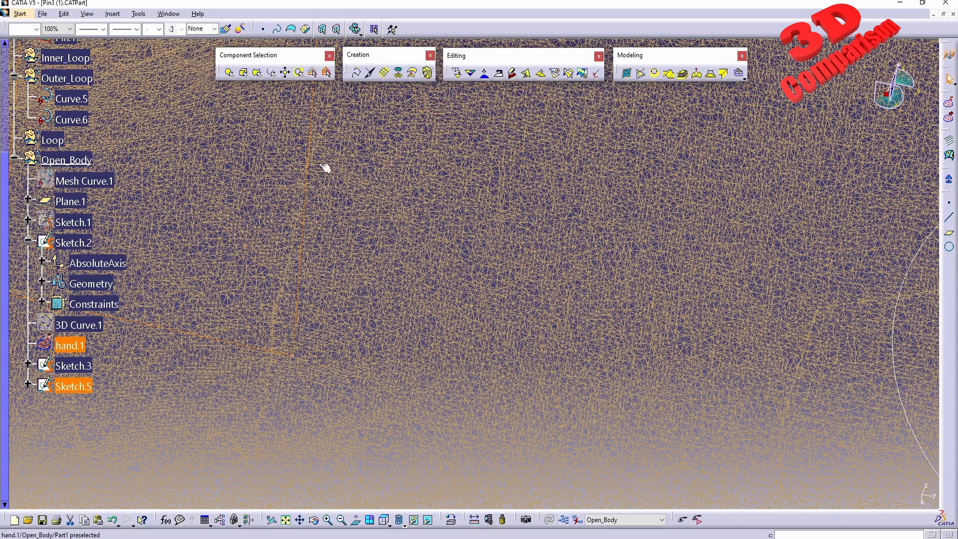
middle_click_drag(548, 269, 605, 389, "ctrl")
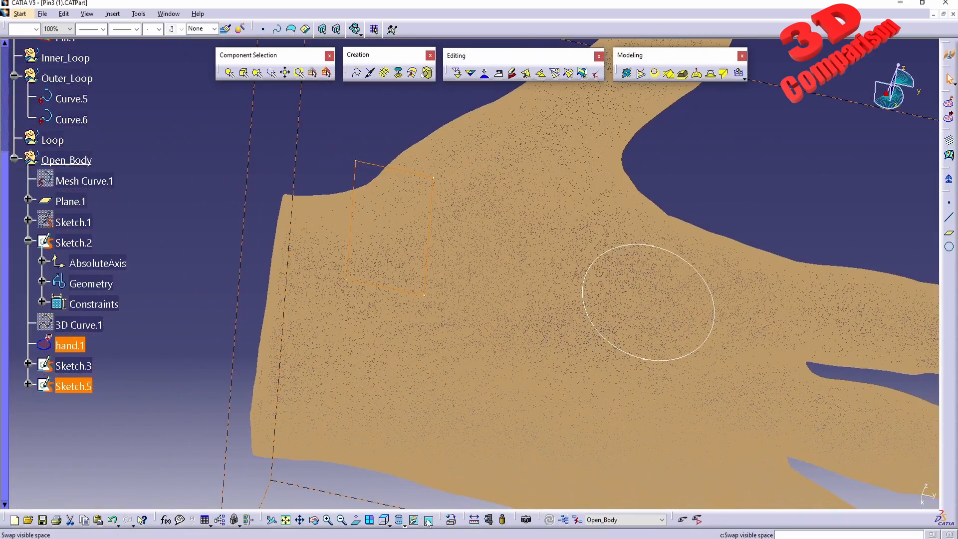
left_click(405, 526)
left_click(413, 499)
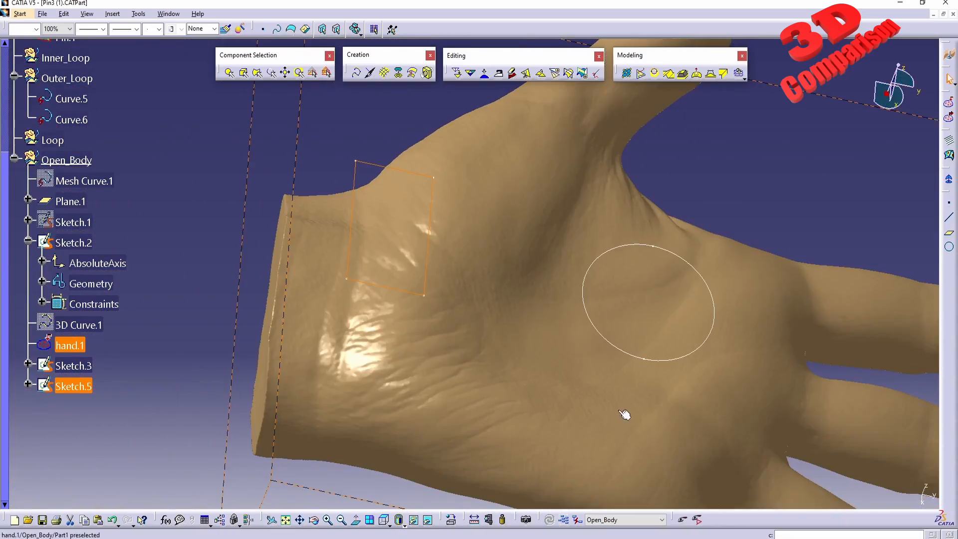
Step: Paint a closed curve on the hand mesh at the base of the little finger
mouse_move(625, 415)
middle_mouse_down()
mouse_move(554, 221)
mouse_move(482, 285)
mouse_move(501, 325)
middle_mouse_up()
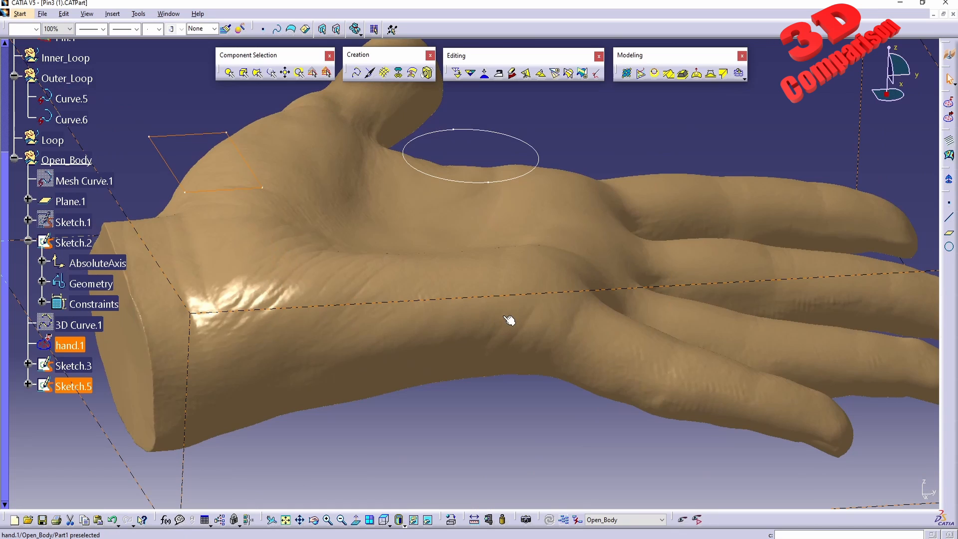
middle_click_drag(428, 219, 443, 288)
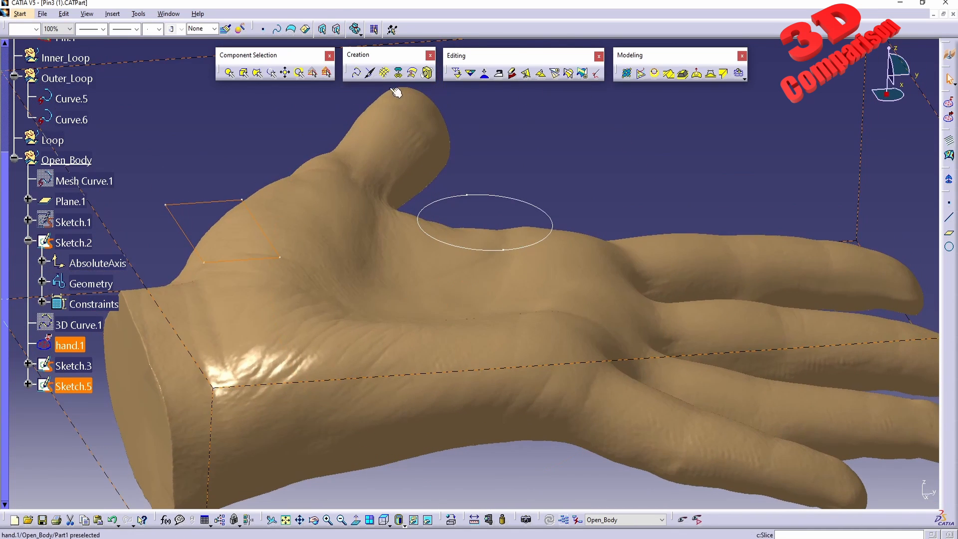
left_click(370, 73)
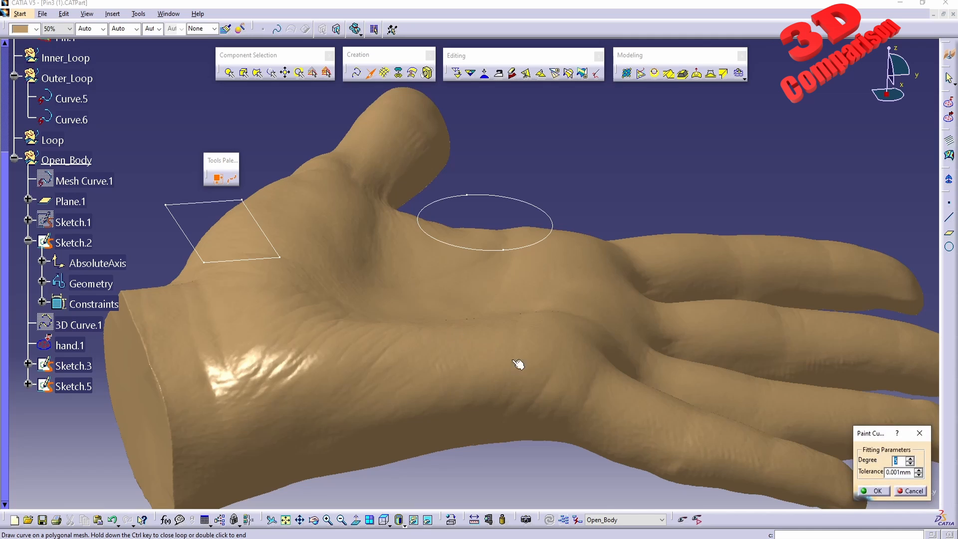
mouse_move(520, 389)
middle_mouse_down()
mouse_move(407, 315)
mouse_move(479, 312)
middle_mouse_up()
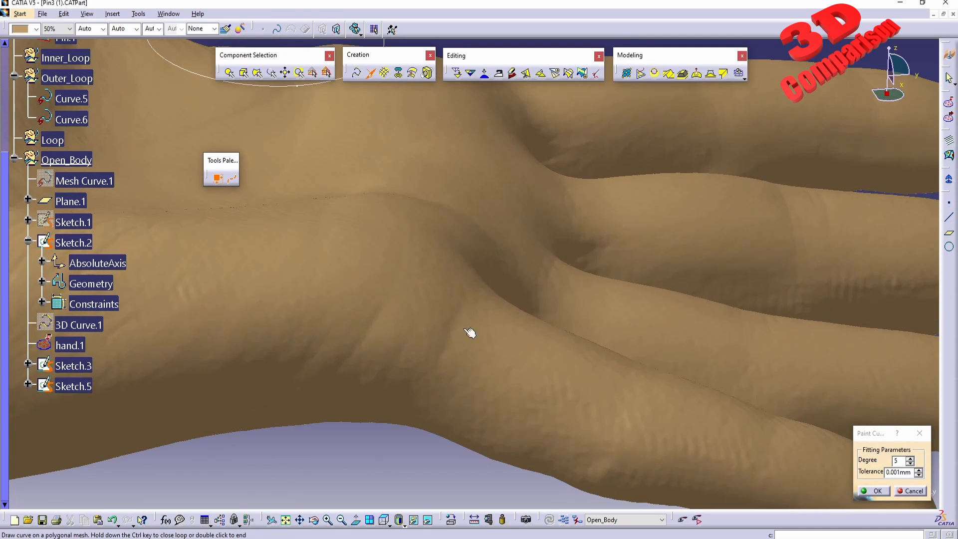
mouse_move(464, 320)
left_mouse_down()
mouse_move(398, 278)
mouse_move(363, 365)
mouse_move(483, 416)
mouse_move(516, 372)
mouse_move(493, 345)
left_mouse_up()
double_click(489, 338)
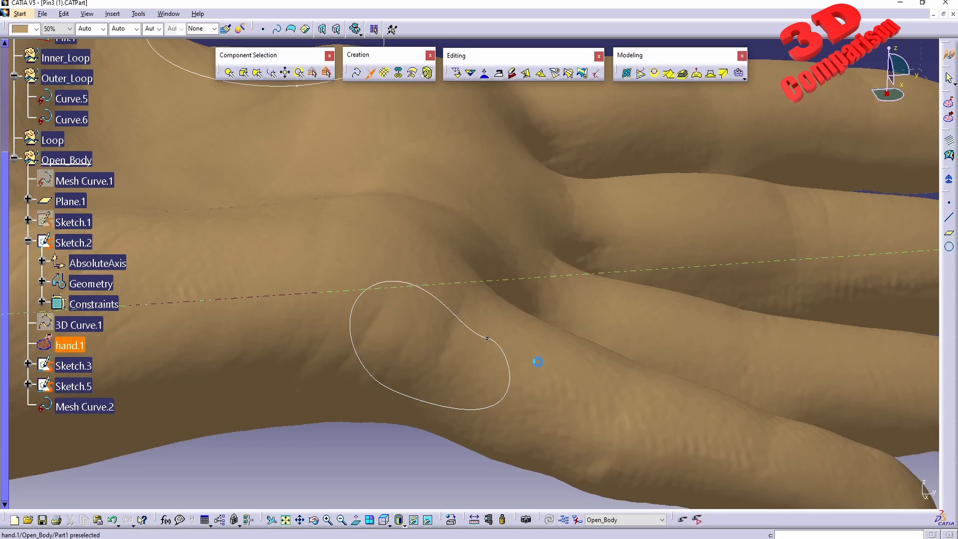
Step: Slice the hand.1 mesh with the painted Mesh Curve.2, compare the slice boundary with the curve and confirm the operation
left_click(503, 346)
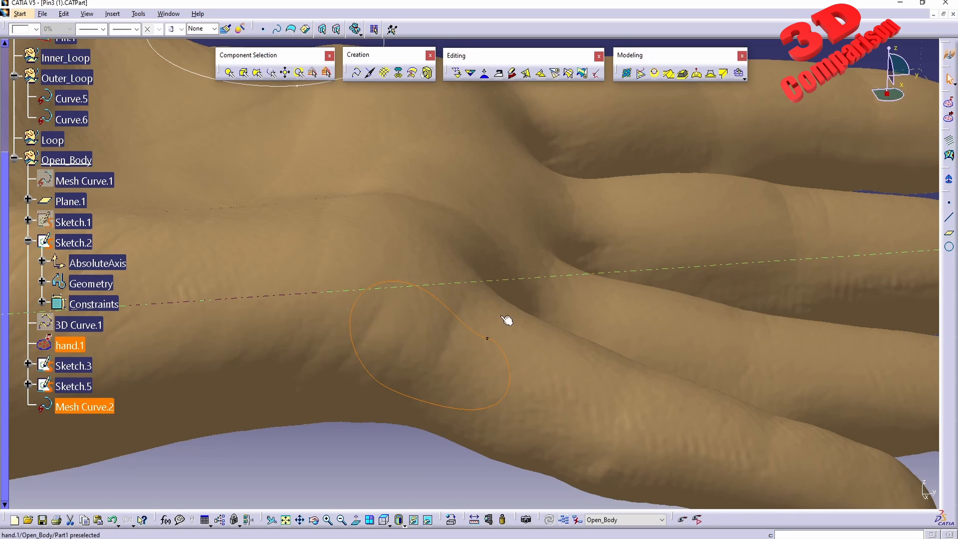
left_click(535, 345, "ctrl")
left_click(554, 75)
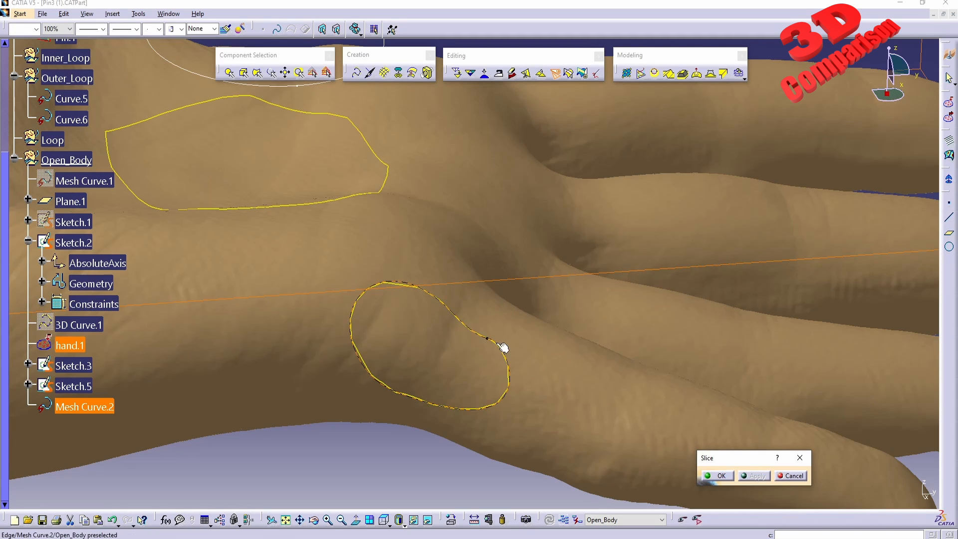
middle_click_drag(501, 409, 539, 293)
middle_click_drag(445, 220, 555, 309)
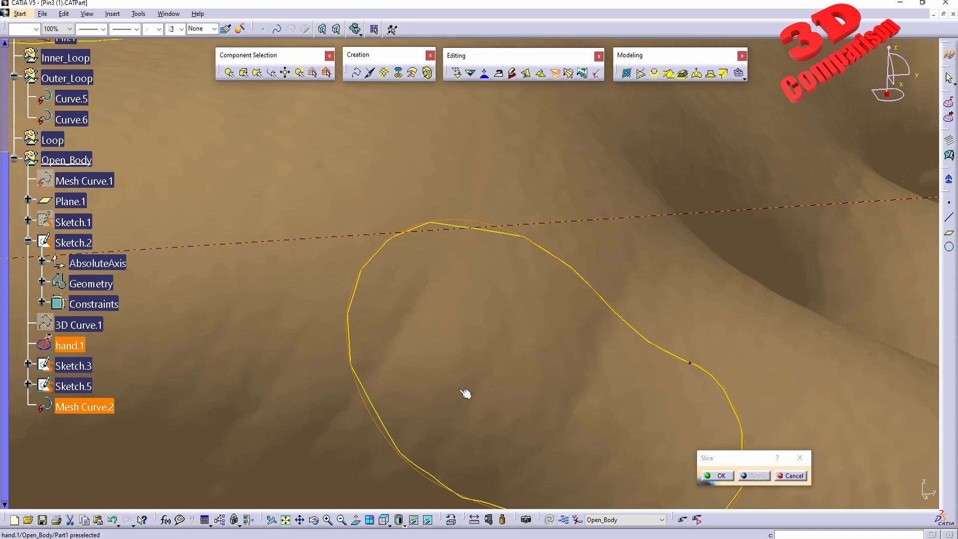
middle_click_drag(462, 390, 433, 318)
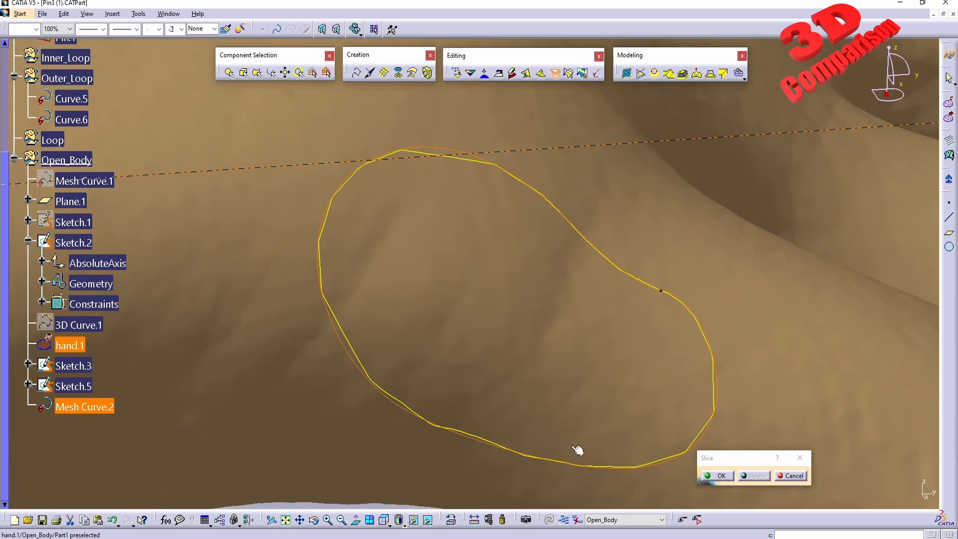
middle_click_drag(370, 186, 562, 380)
middle_click_drag(417, 226, 469, 425)
middle_click_drag(487, 355, 499, 275)
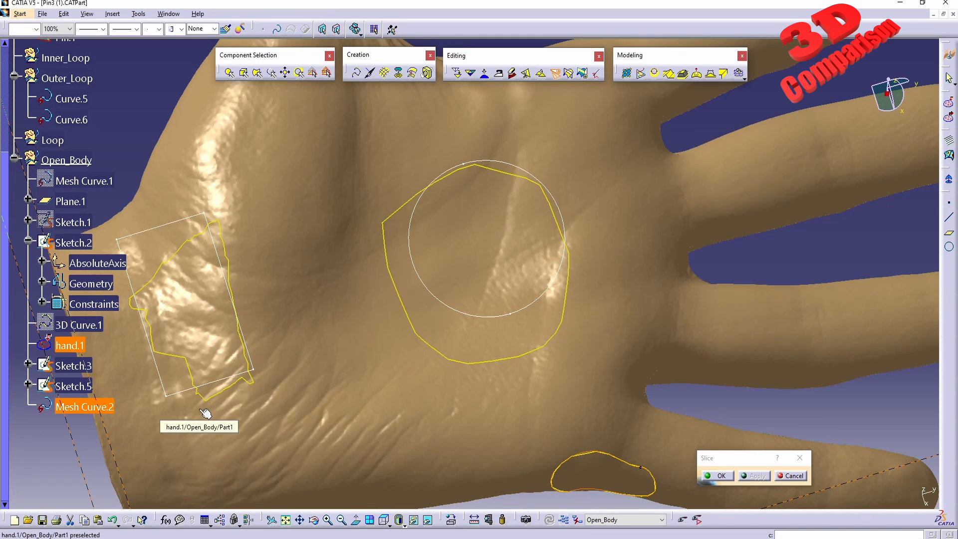
middle_click_drag(342, 312, 544, 240)
left_click(721, 477)
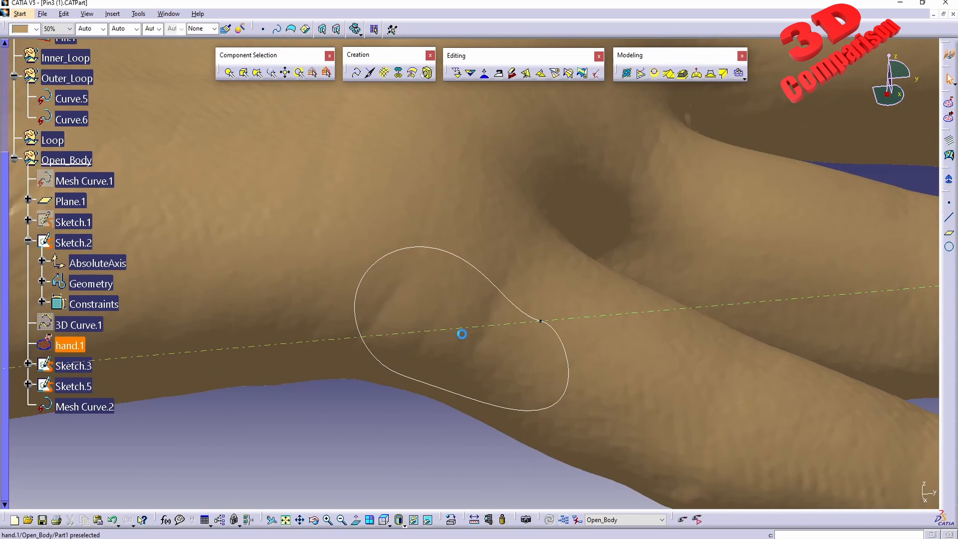
Step: Display the hand mesh in wireframe around the painted curve's slice and hide Mesh Curve.2
mouse_move(460, 424)
middle_mouse_down()
mouse_move(518, 378)
mouse_move(554, 310)
middle_mouse_up()
middle_click_drag(639, 371, 530, 339)
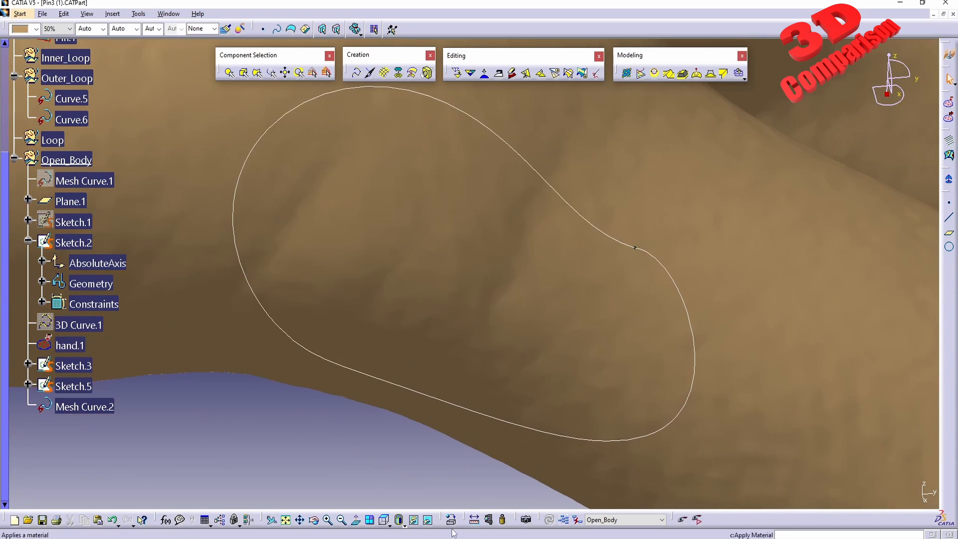
left_click(403, 526)
left_click(410, 516)
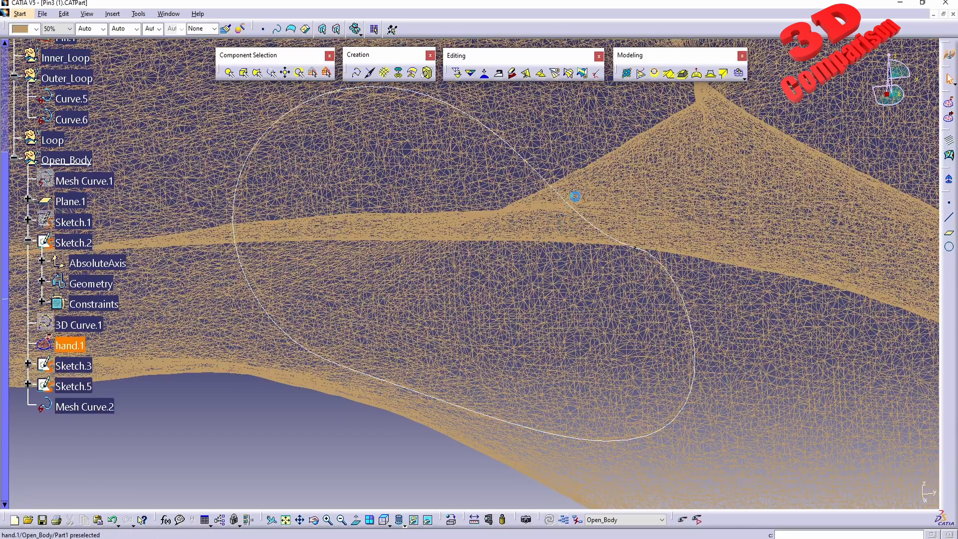
right_click(572, 206)
left_click(594, 234)
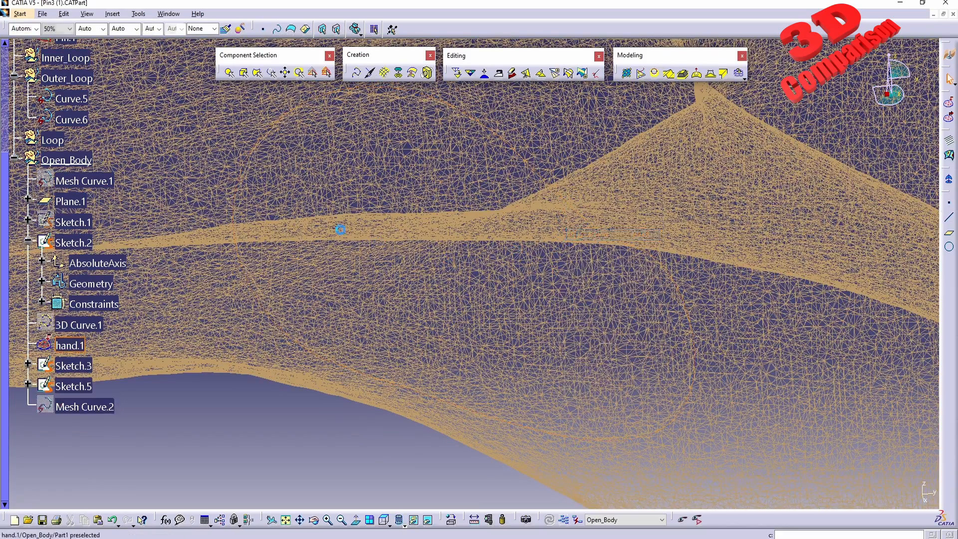
Step: Inspect the mesh along the little-finger slice, restore the shaded display and view the whole palm
middle_click_drag(338, 223, 389, 157)
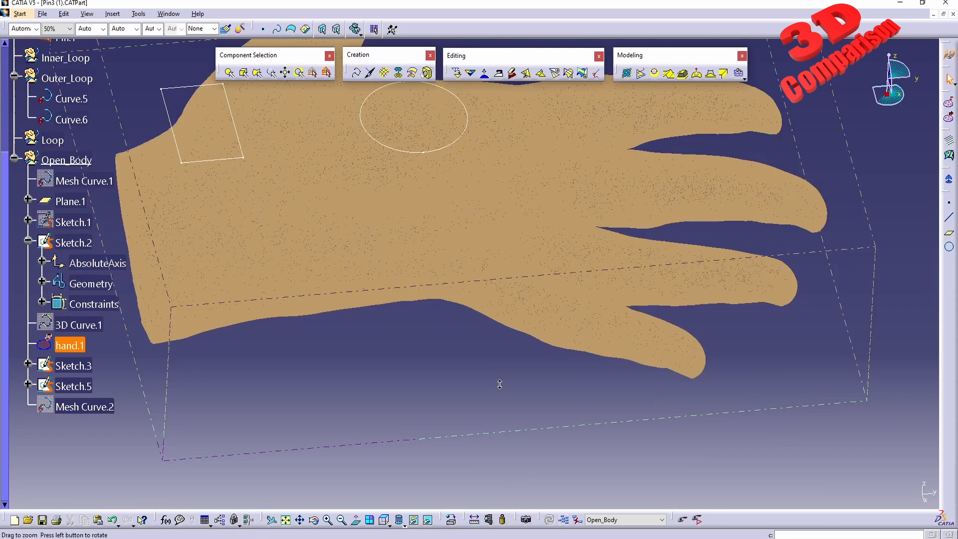
mouse_move(499, 387)
middle_mouse_down()
mouse_move(522, 364)
mouse_move(574, 372)
middle_mouse_up()
left_click(403, 525)
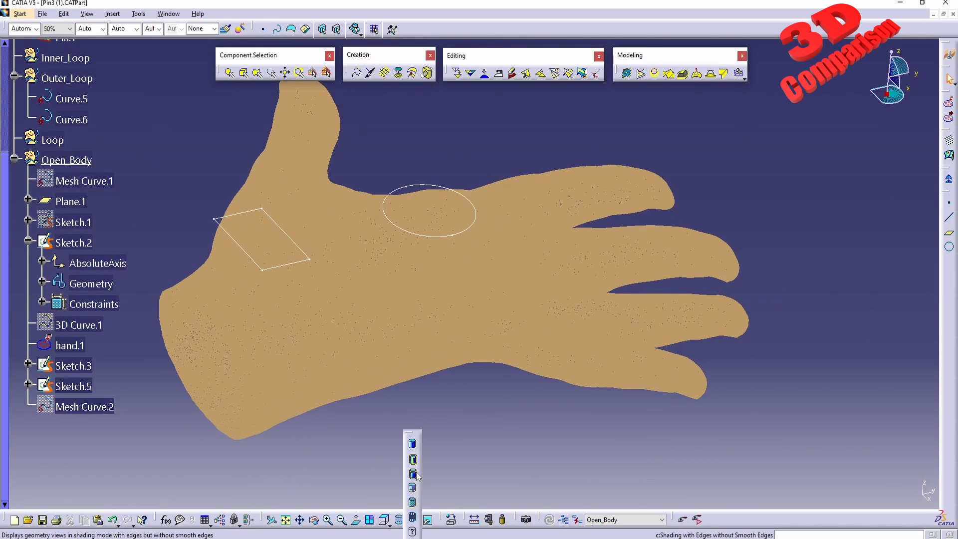
left_click(413, 460)
mouse_move(549, 329)
middle_mouse_down()
mouse_move(605, 299)
mouse_move(563, 274)
mouse_move(578, 307)
middle_mouse_up()
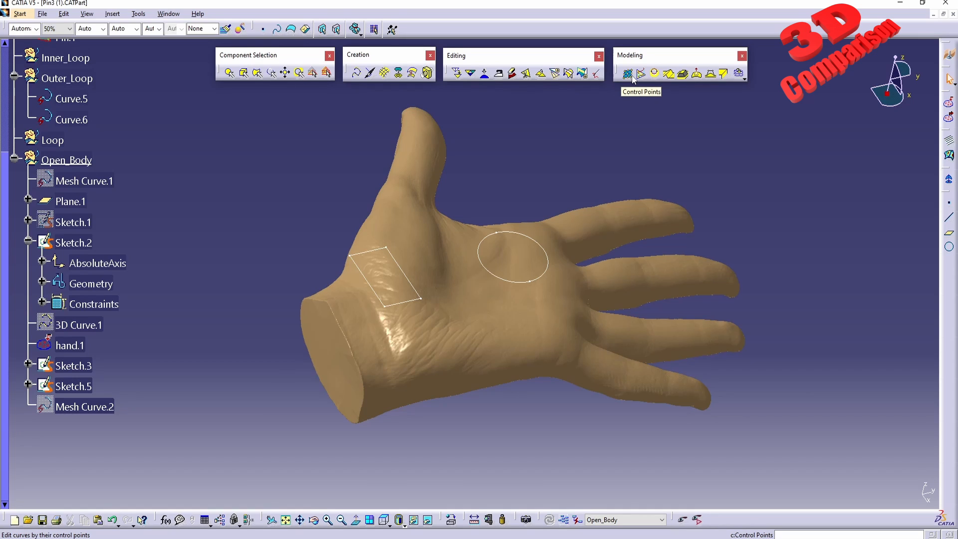
left_click_drag(451, 489, 32, 280)
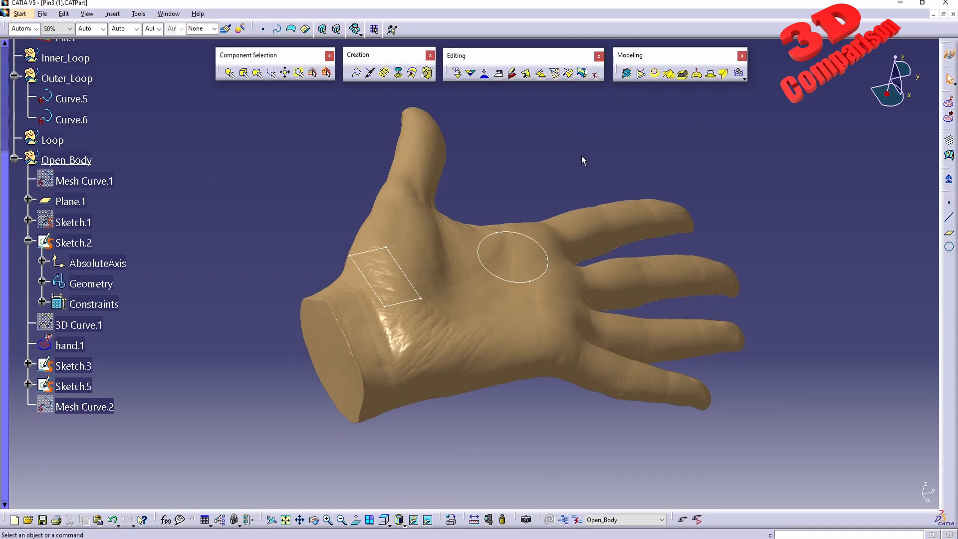
left_click_drag(493, 205, 20, 33)
left_click_drag(530, 494, 927, 280)
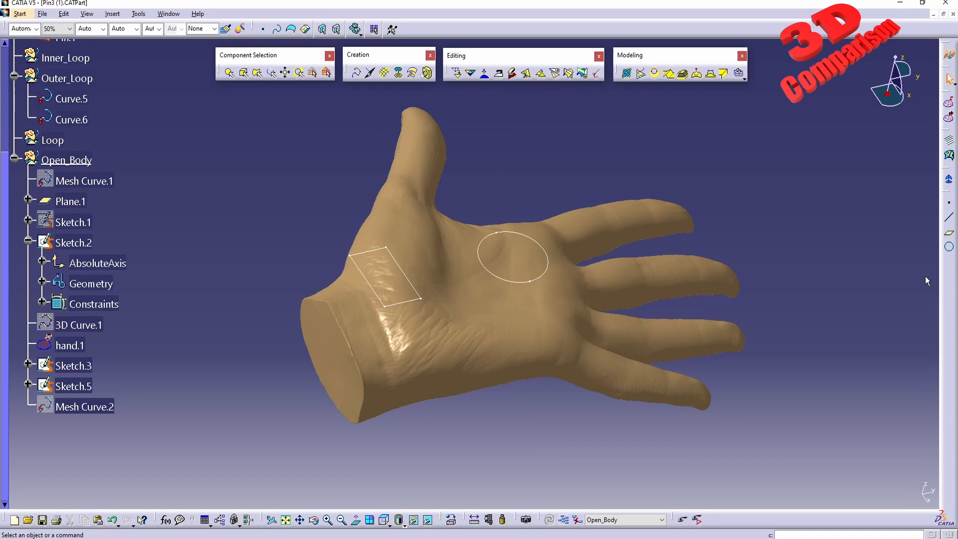